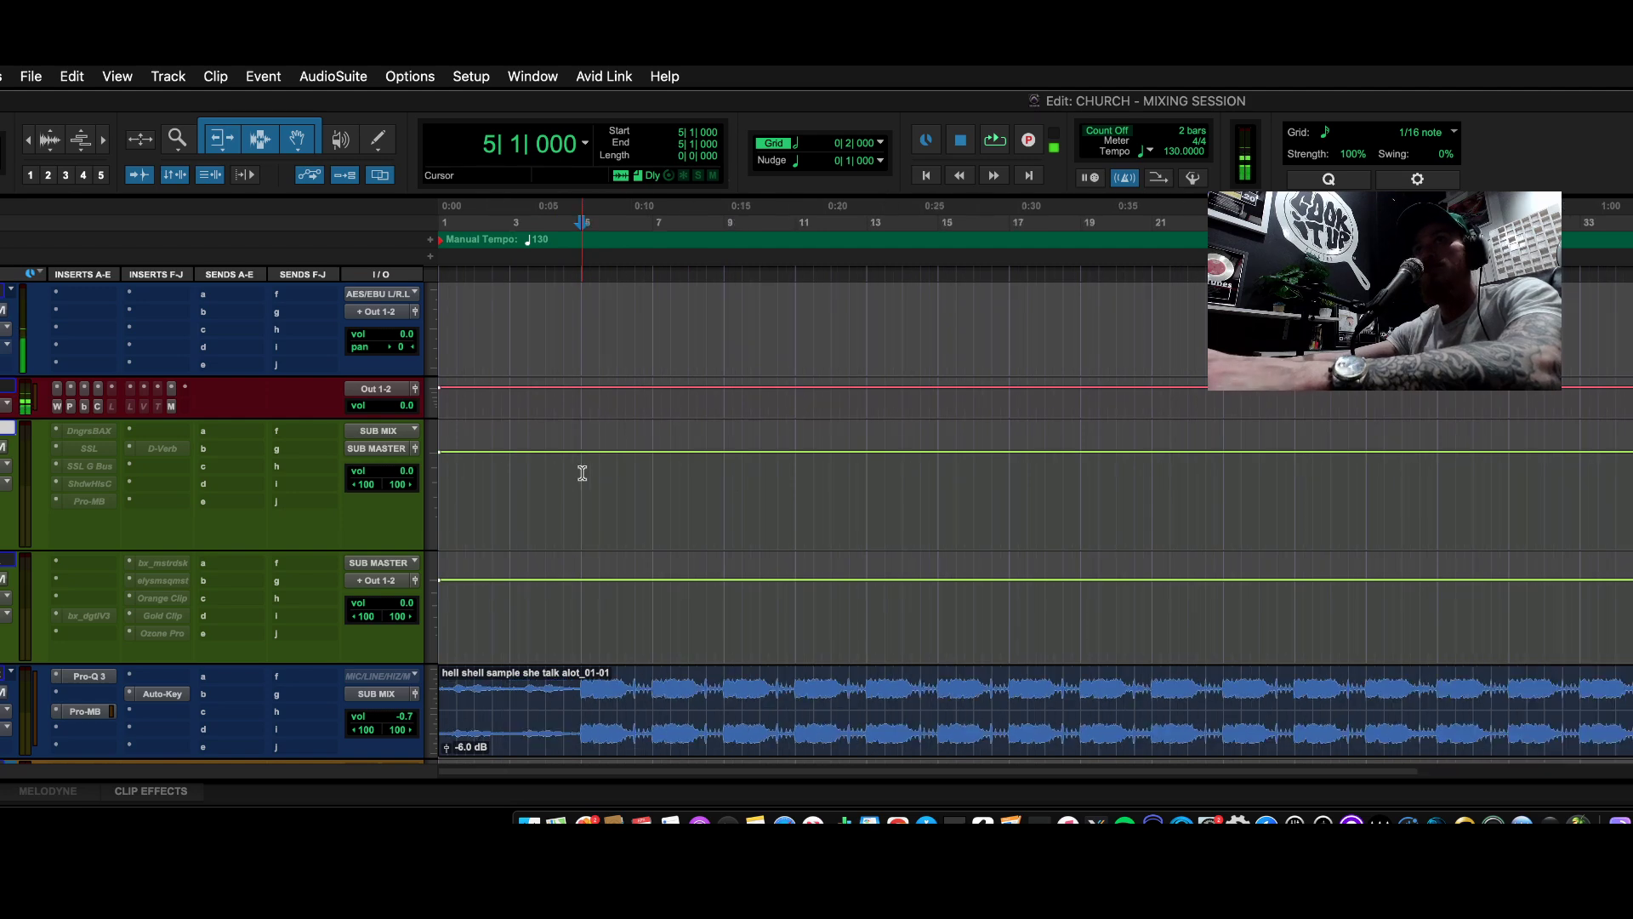
# - Select the range from 5|1|000 to 13|3|000 on the sub master track and audition the soloed audio from bar 5
pyautogui.press('super+bracketleft')
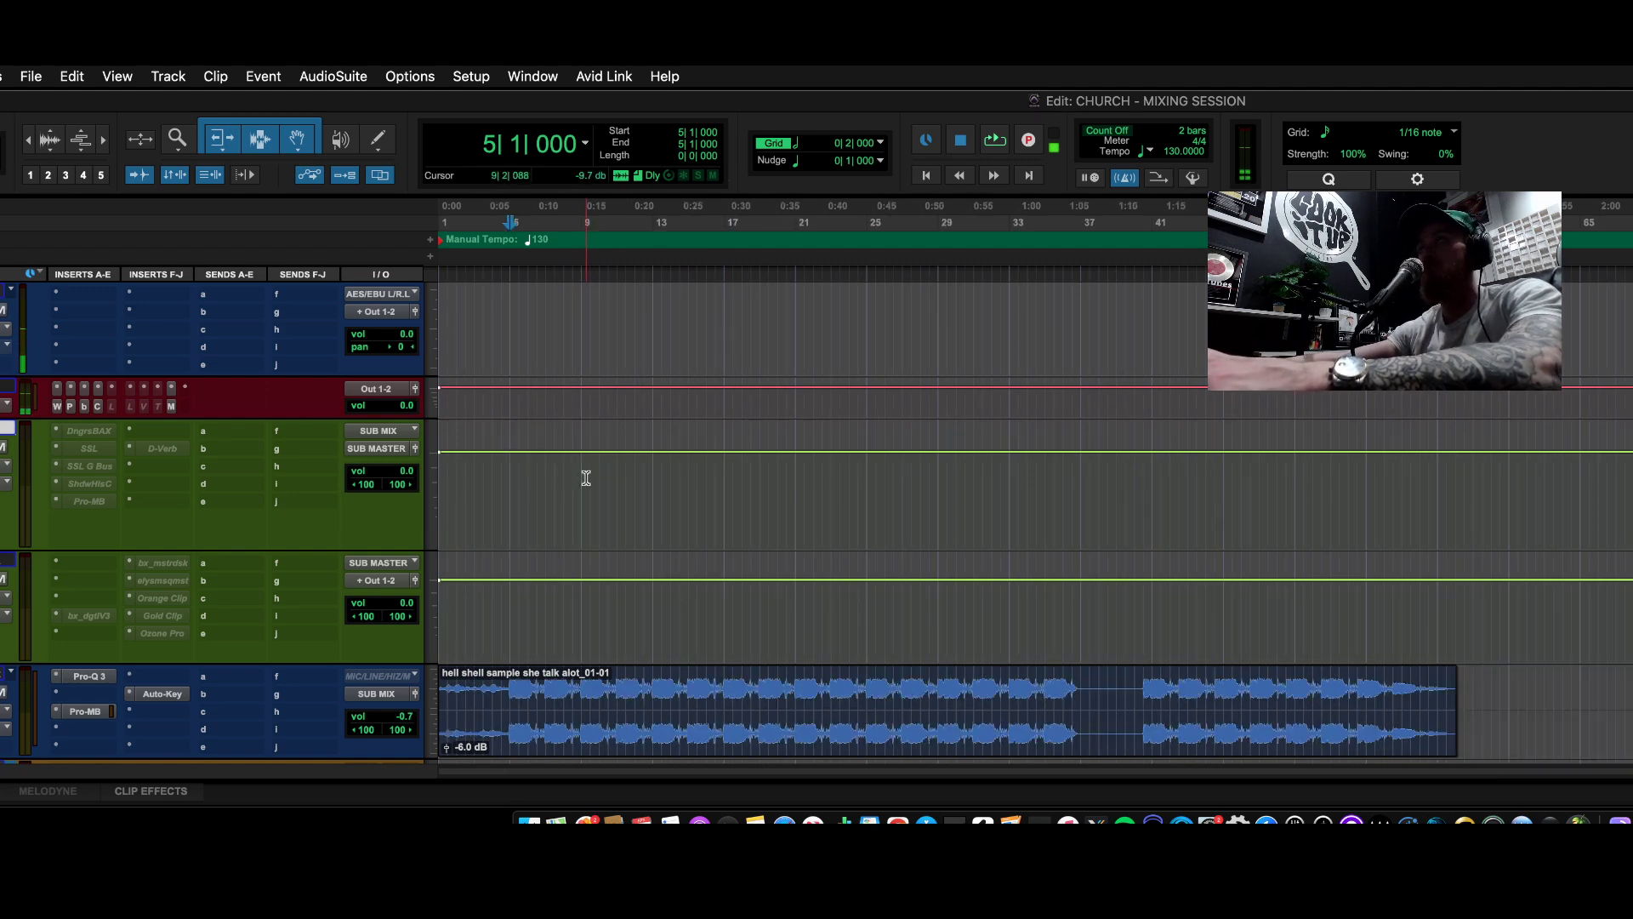
pyautogui.scroll(-3, 586, 478)
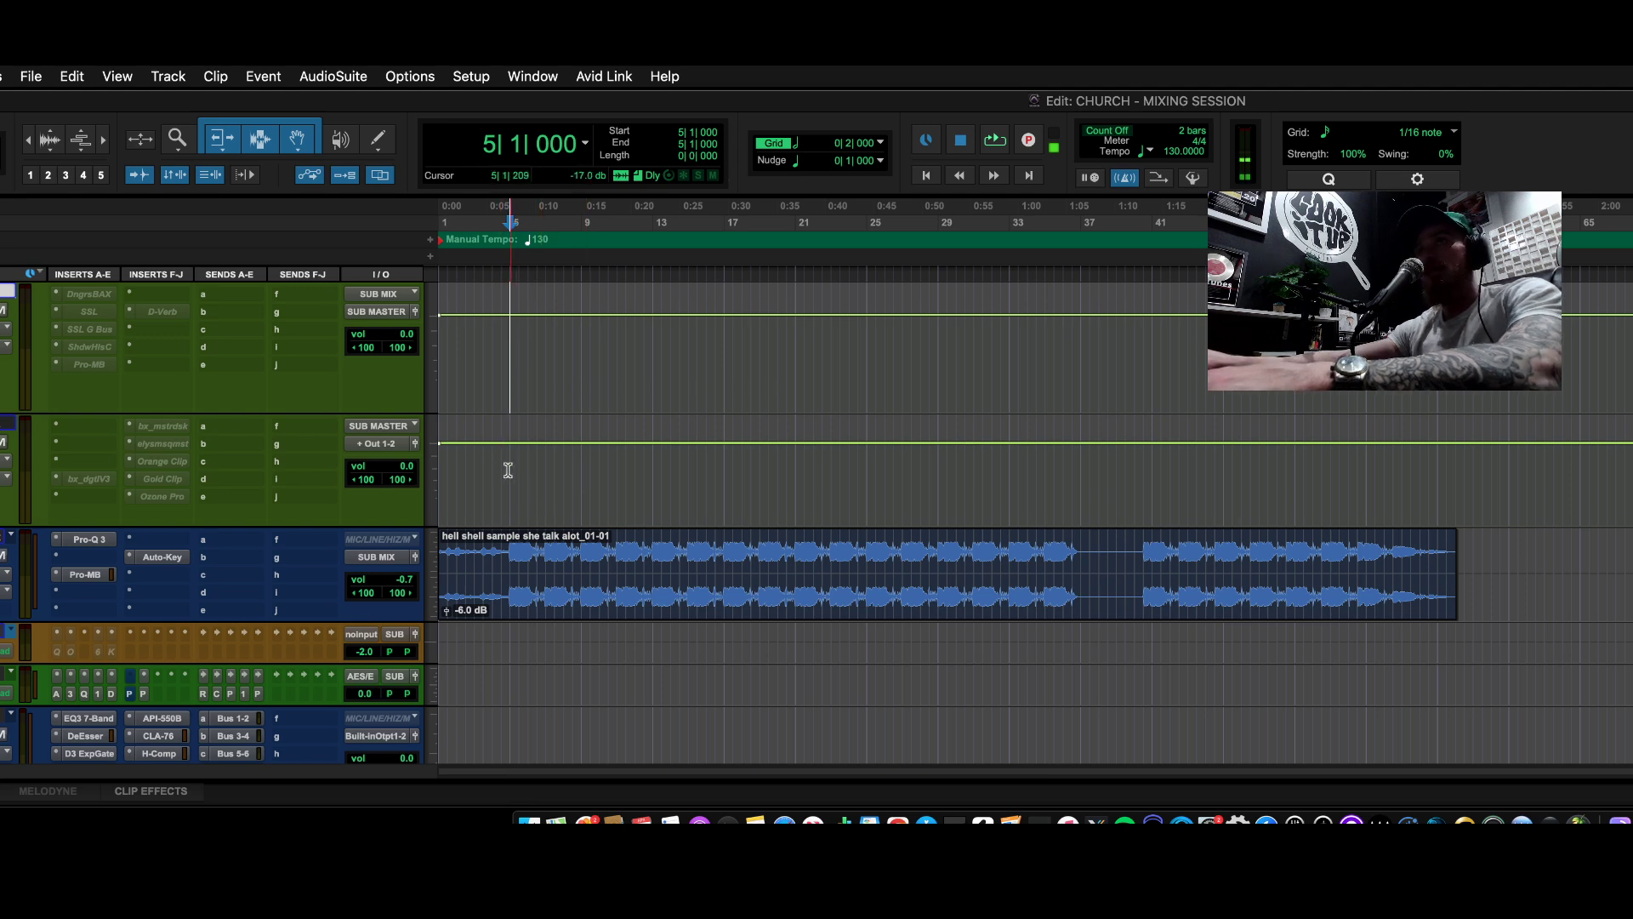
pyautogui.moveTo(509, 457); pyautogui.dragTo(671, 462)
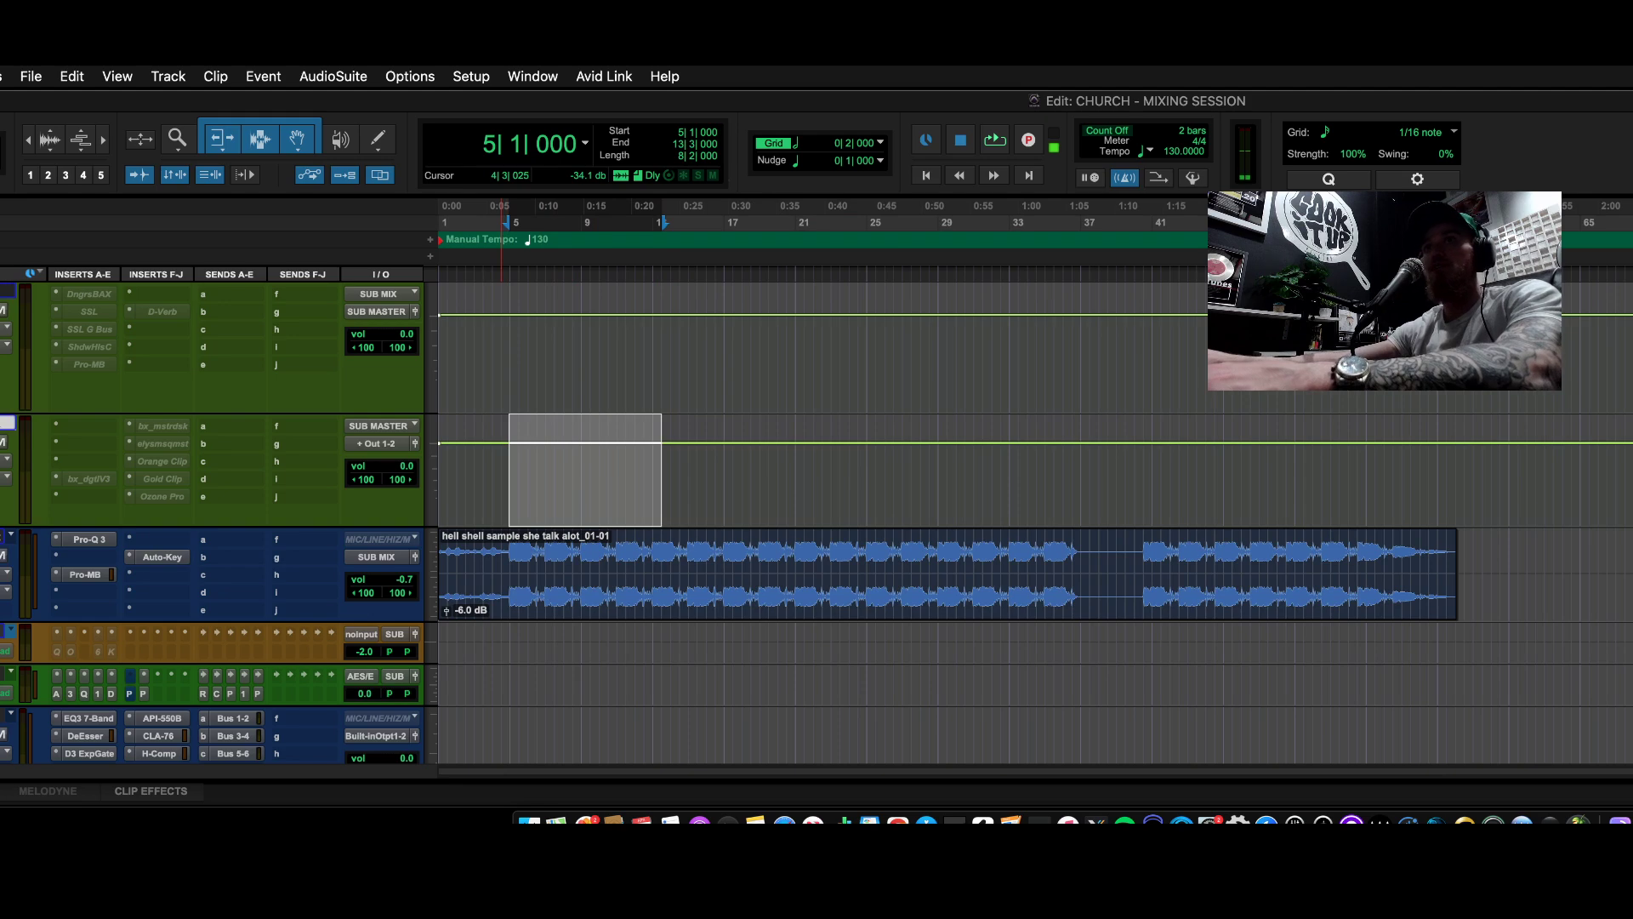
pyautogui.hotkey('shift', 's')
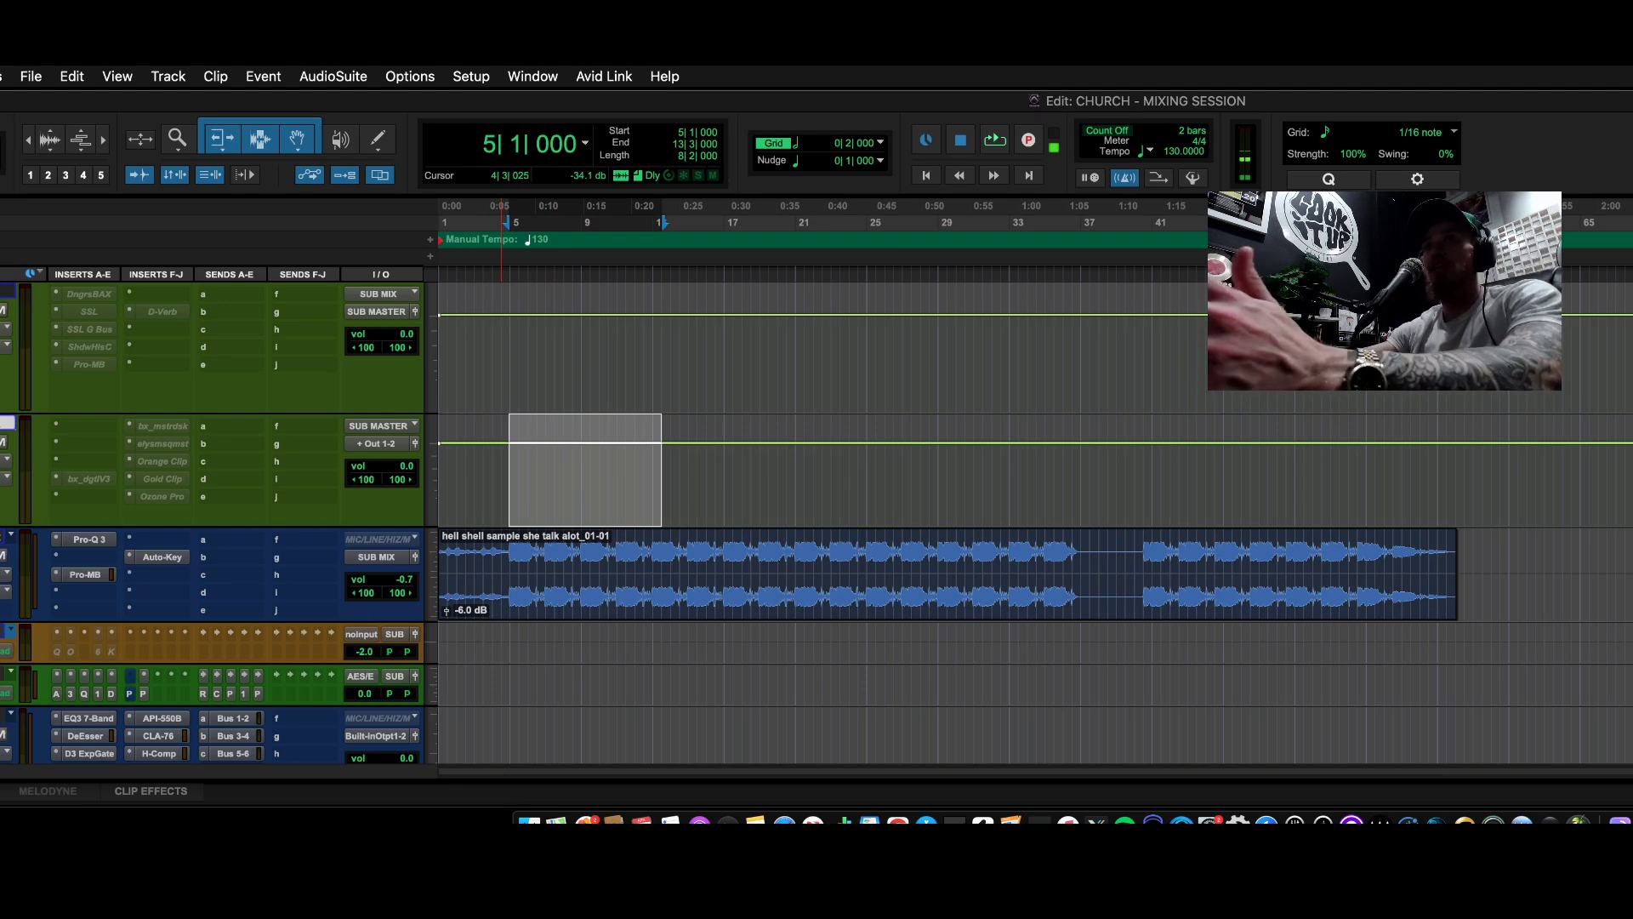
pyautogui.scroll(5, 817, 519)
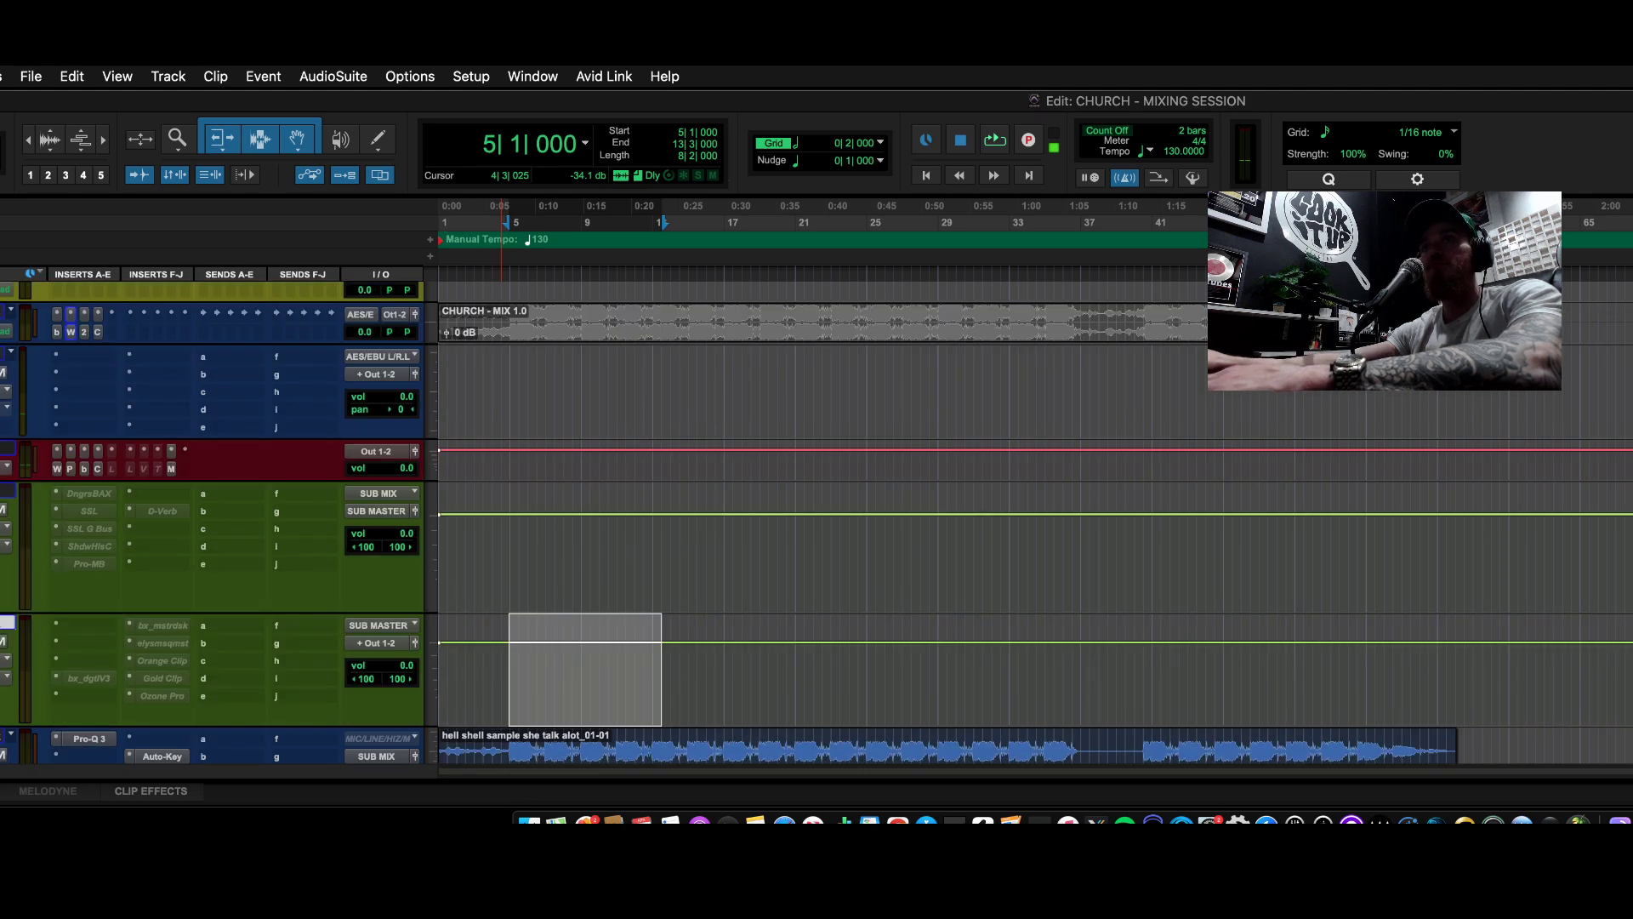
pyautogui.scroll(-4, 14, 613)
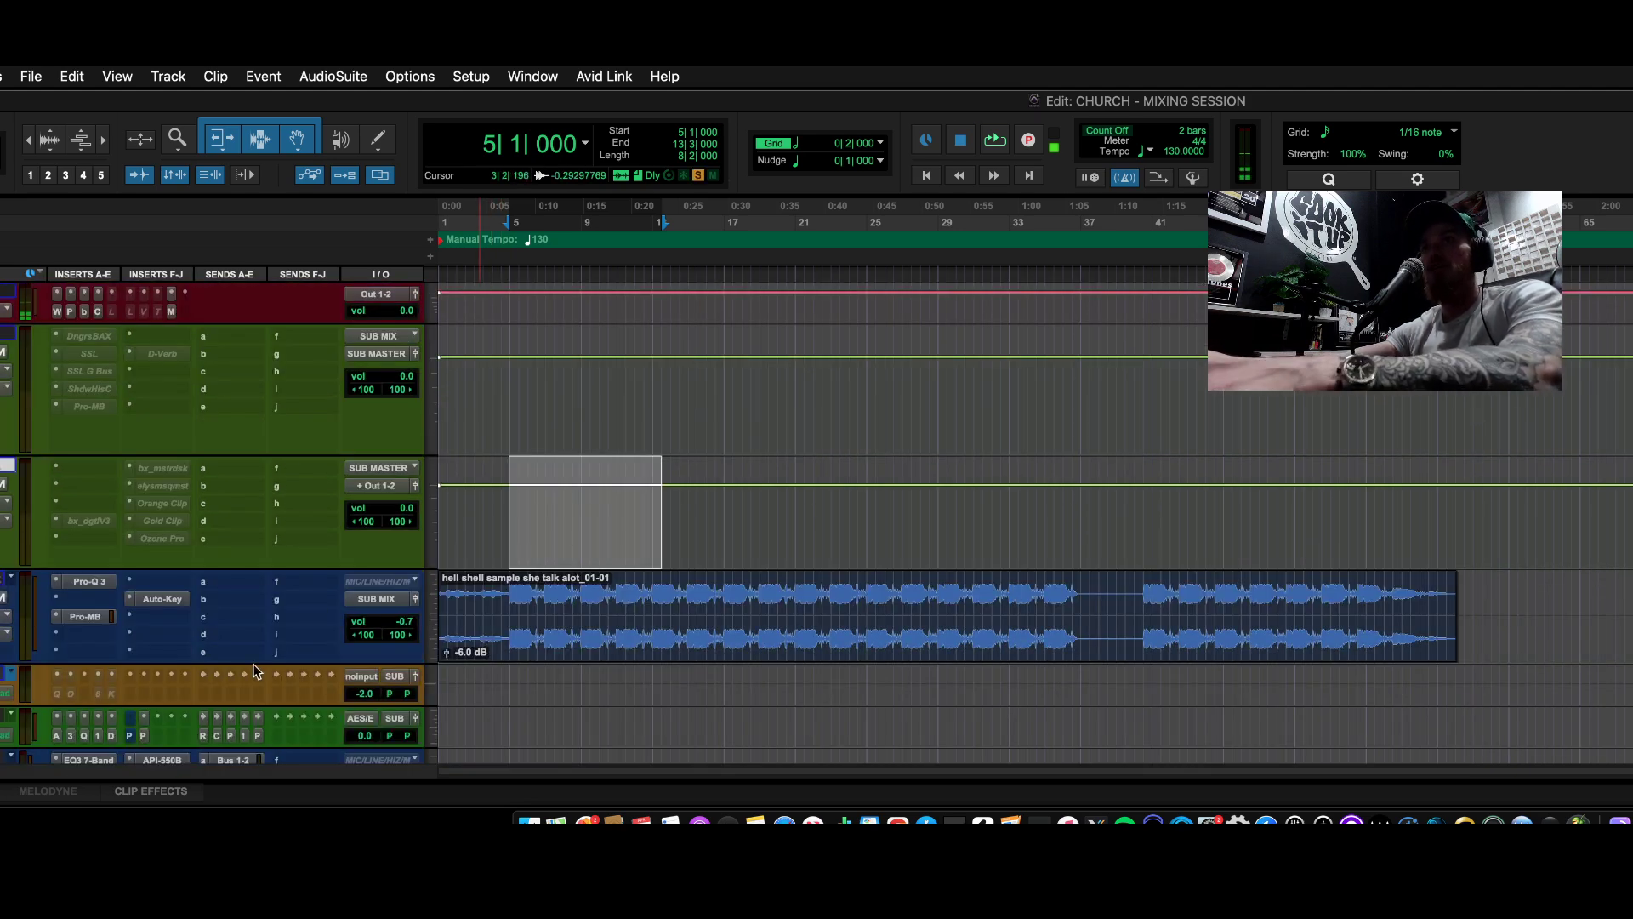
pyautogui.press('space')
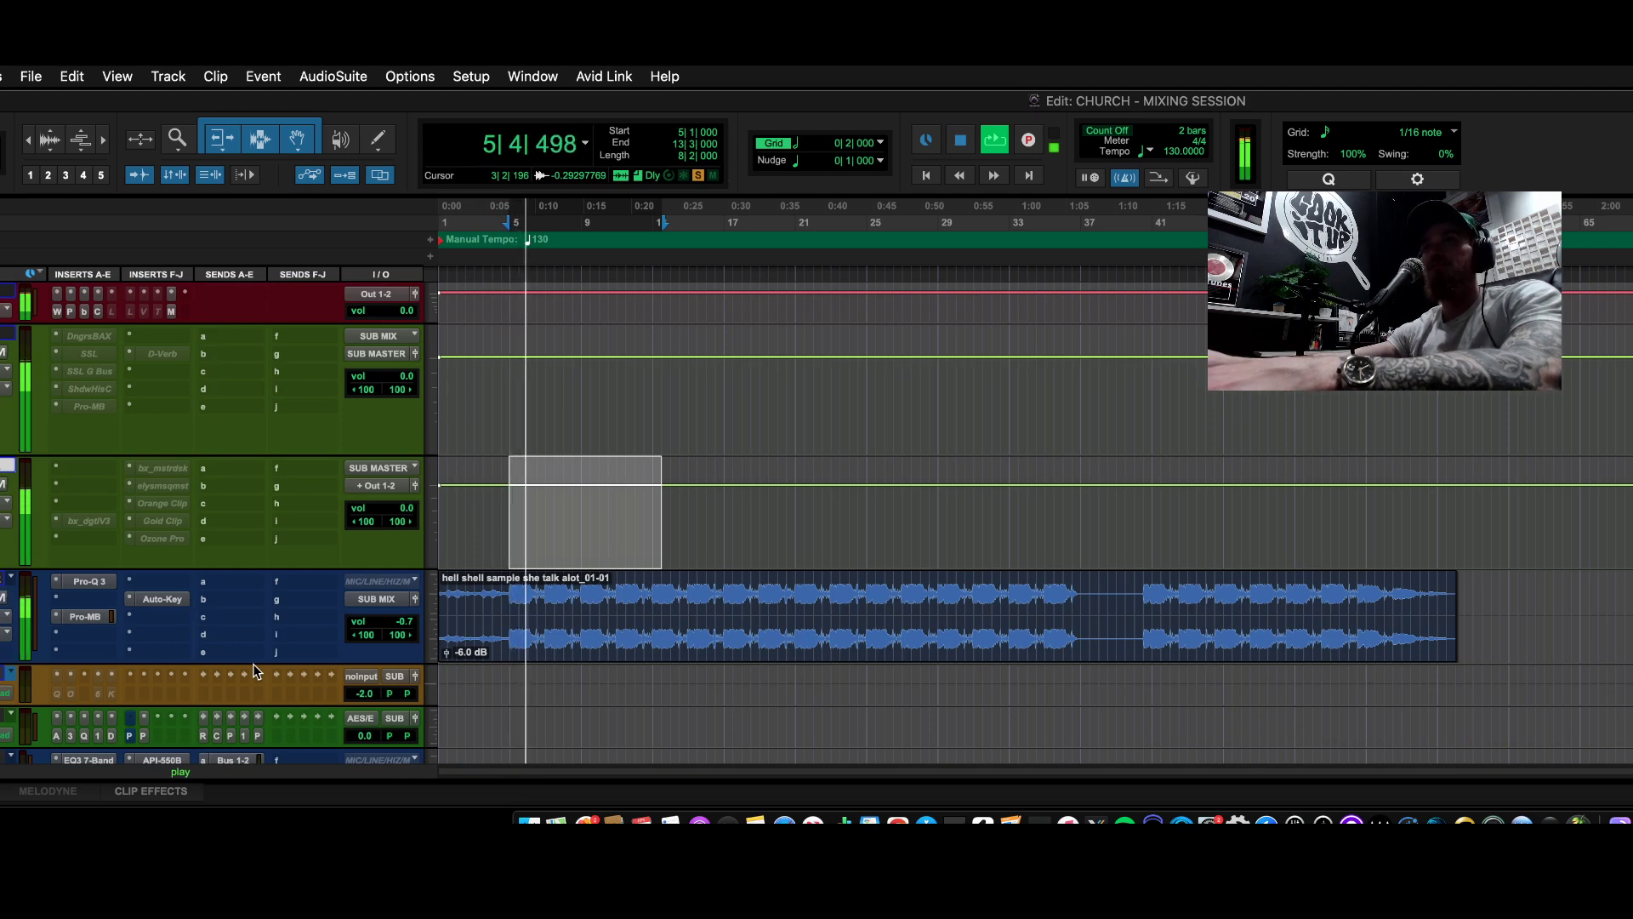
pyautogui.press('space')
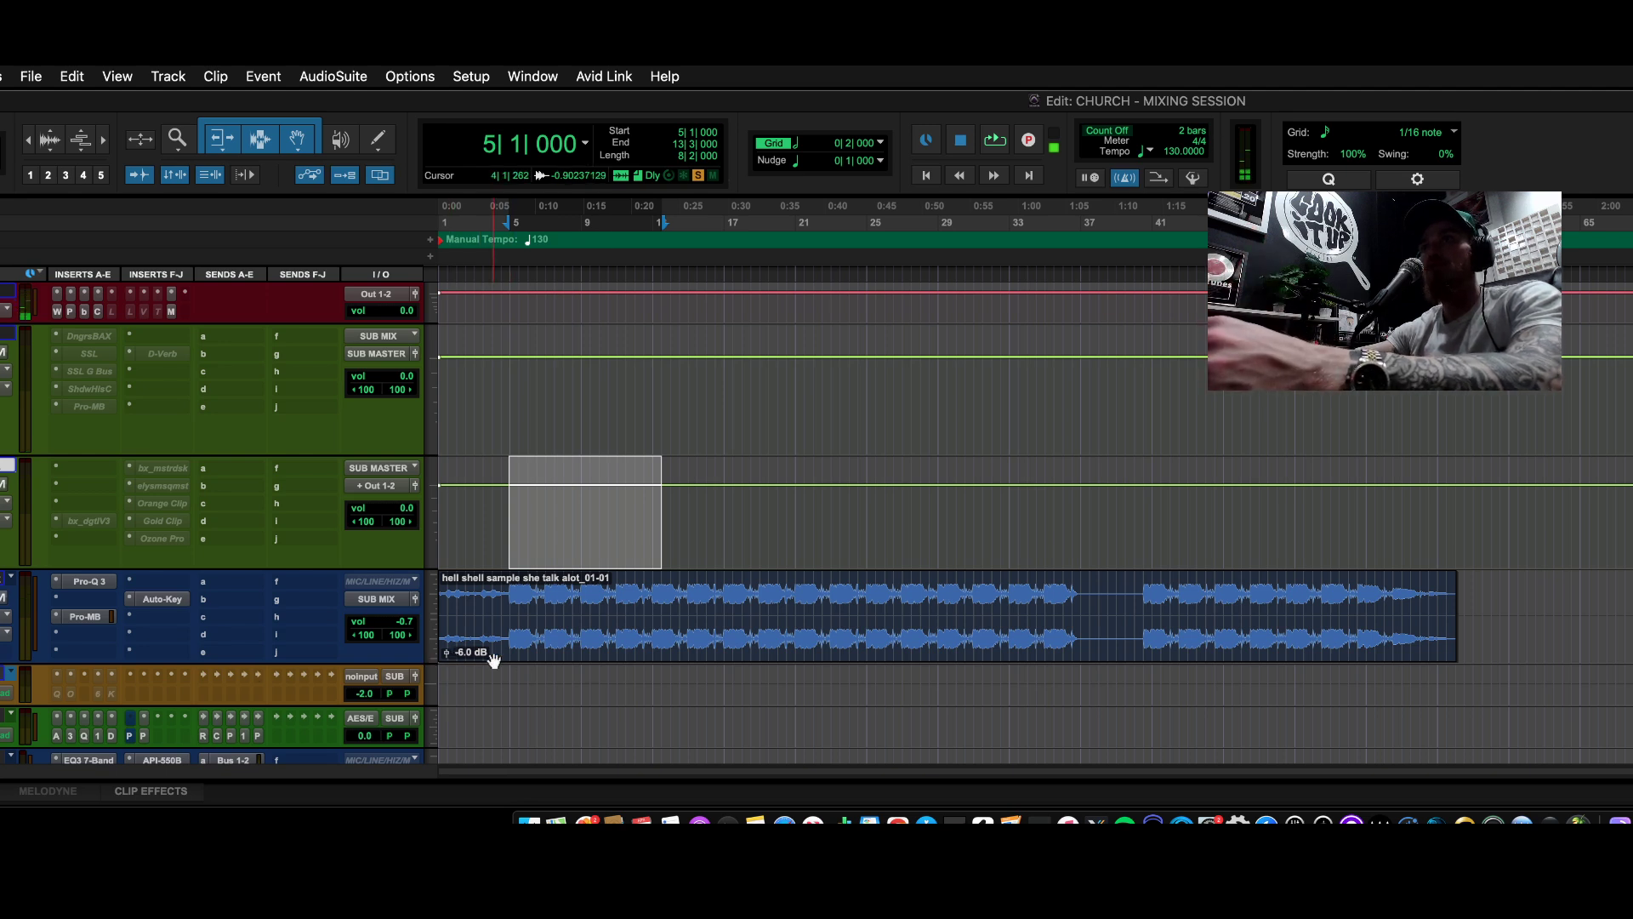
# - Highlight the sample clip from bar 5 to bar 17 and examine where its louder section begins
pyautogui.click(448, 652)
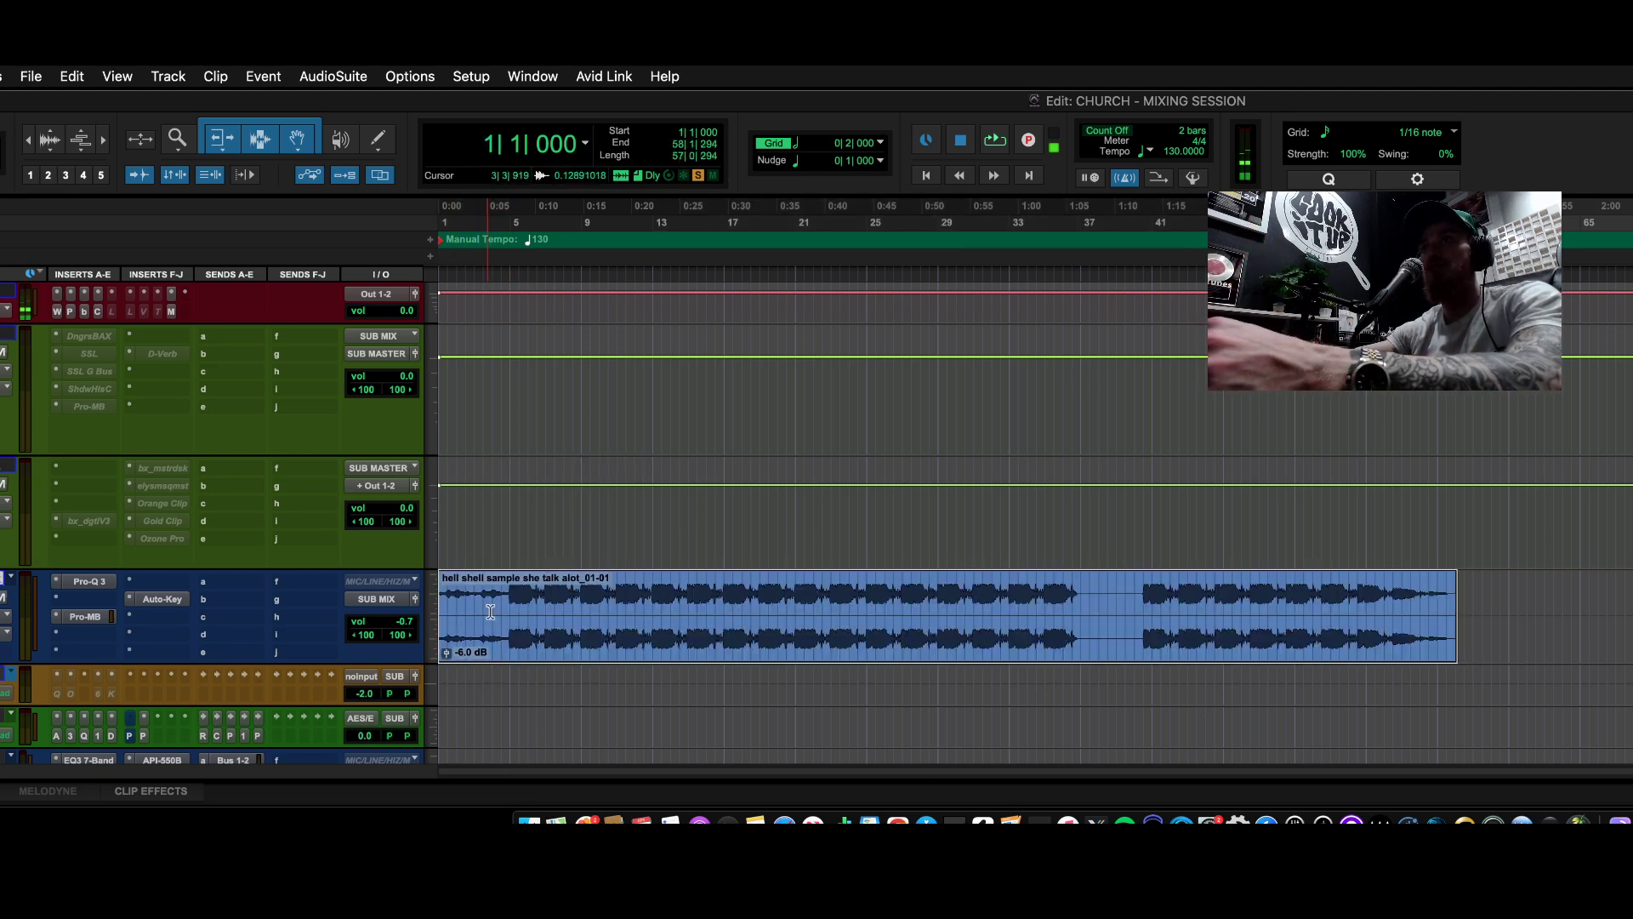
pyautogui.click(509, 585)
pyautogui.moveTo(511, 601); pyautogui.dragTo(726, 615)
pyautogui.press('t')
pyautogui.press('t')
pyautogui.press('t')
pyautogui.press('t')
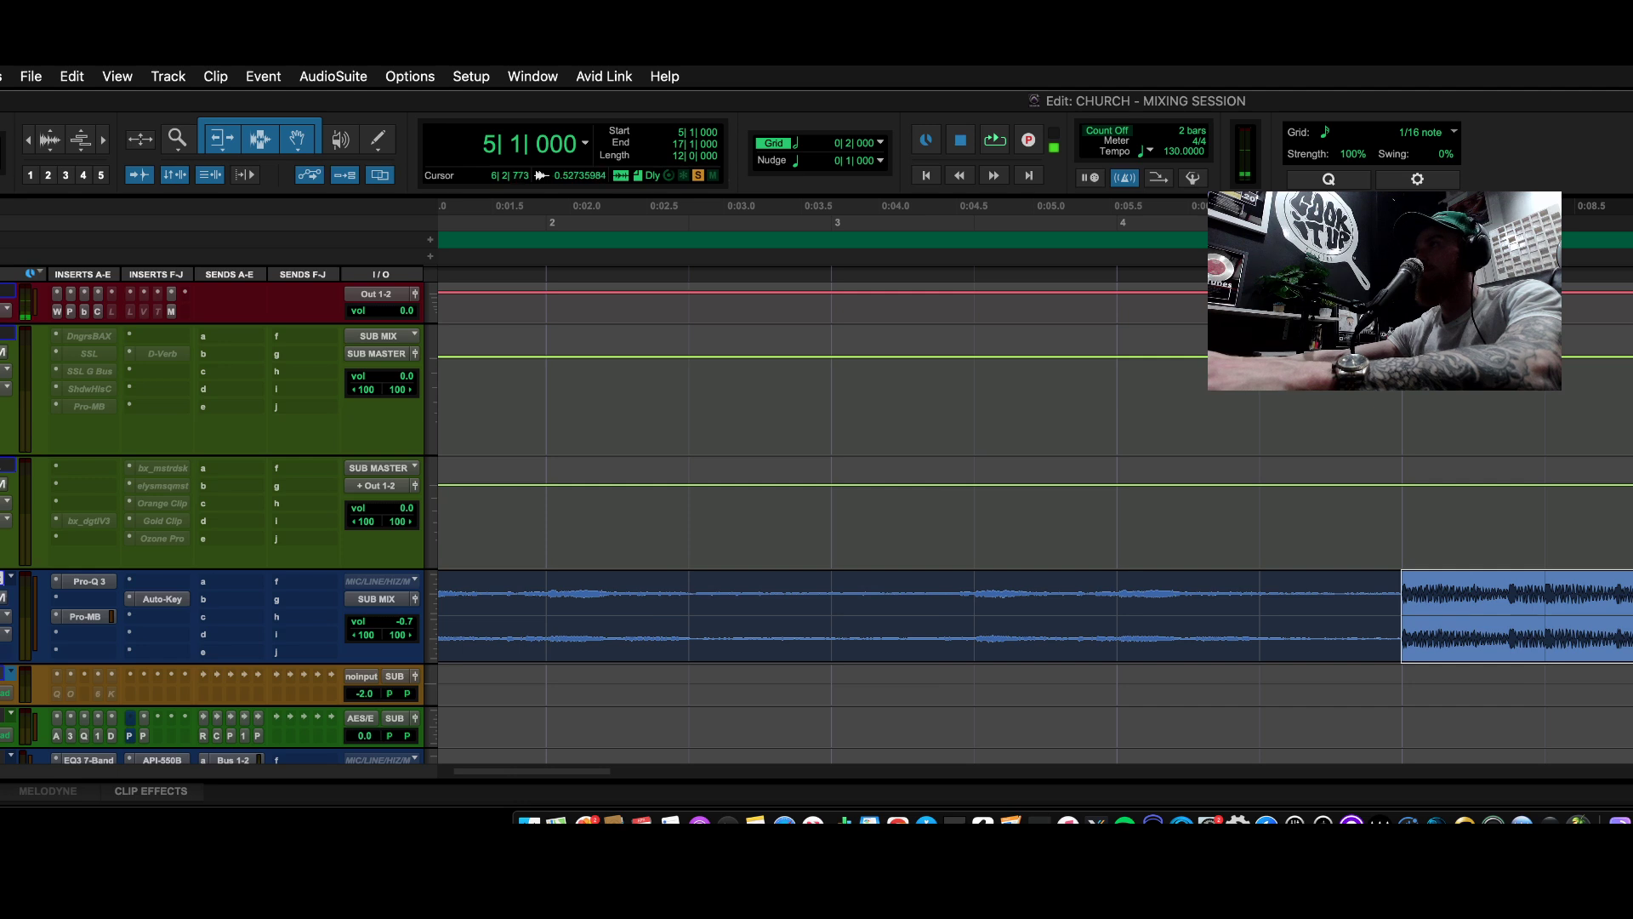
pyautogui.press('r')
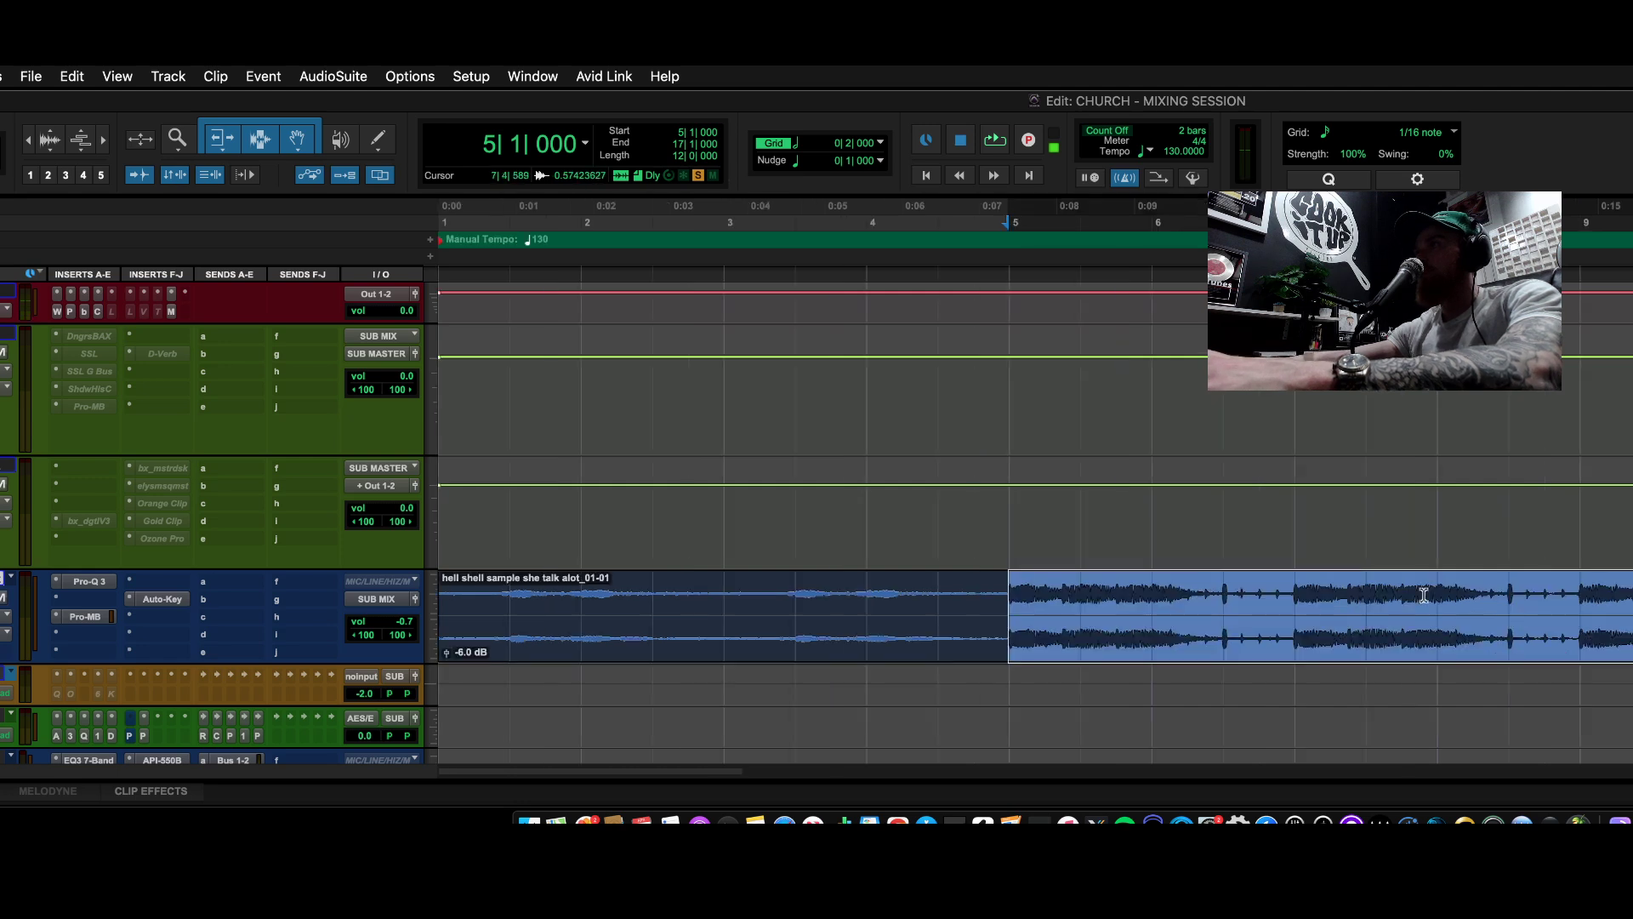
# - Highlight the sample's first loud phrase from 5|1|000 to 6|3|000, followed by the quieter gap from 6|2|221 to 7|1|681
pyautogui.click(1011, 572)
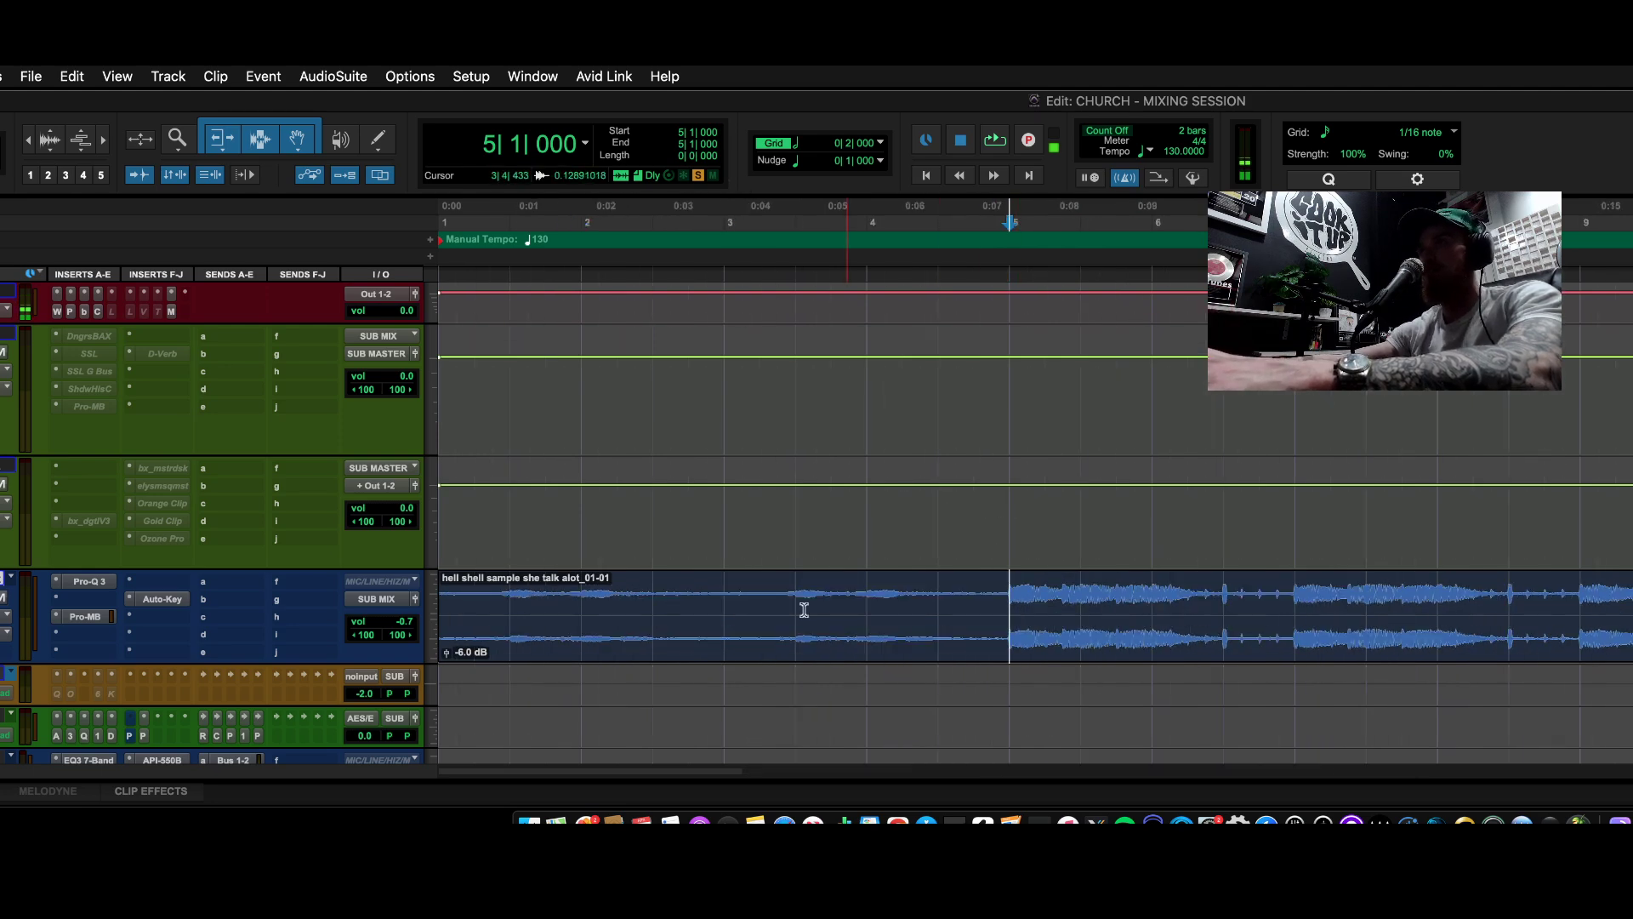
pyautogui.moveTo(1011, 587); pyautogui.dragTo(1213, 597)
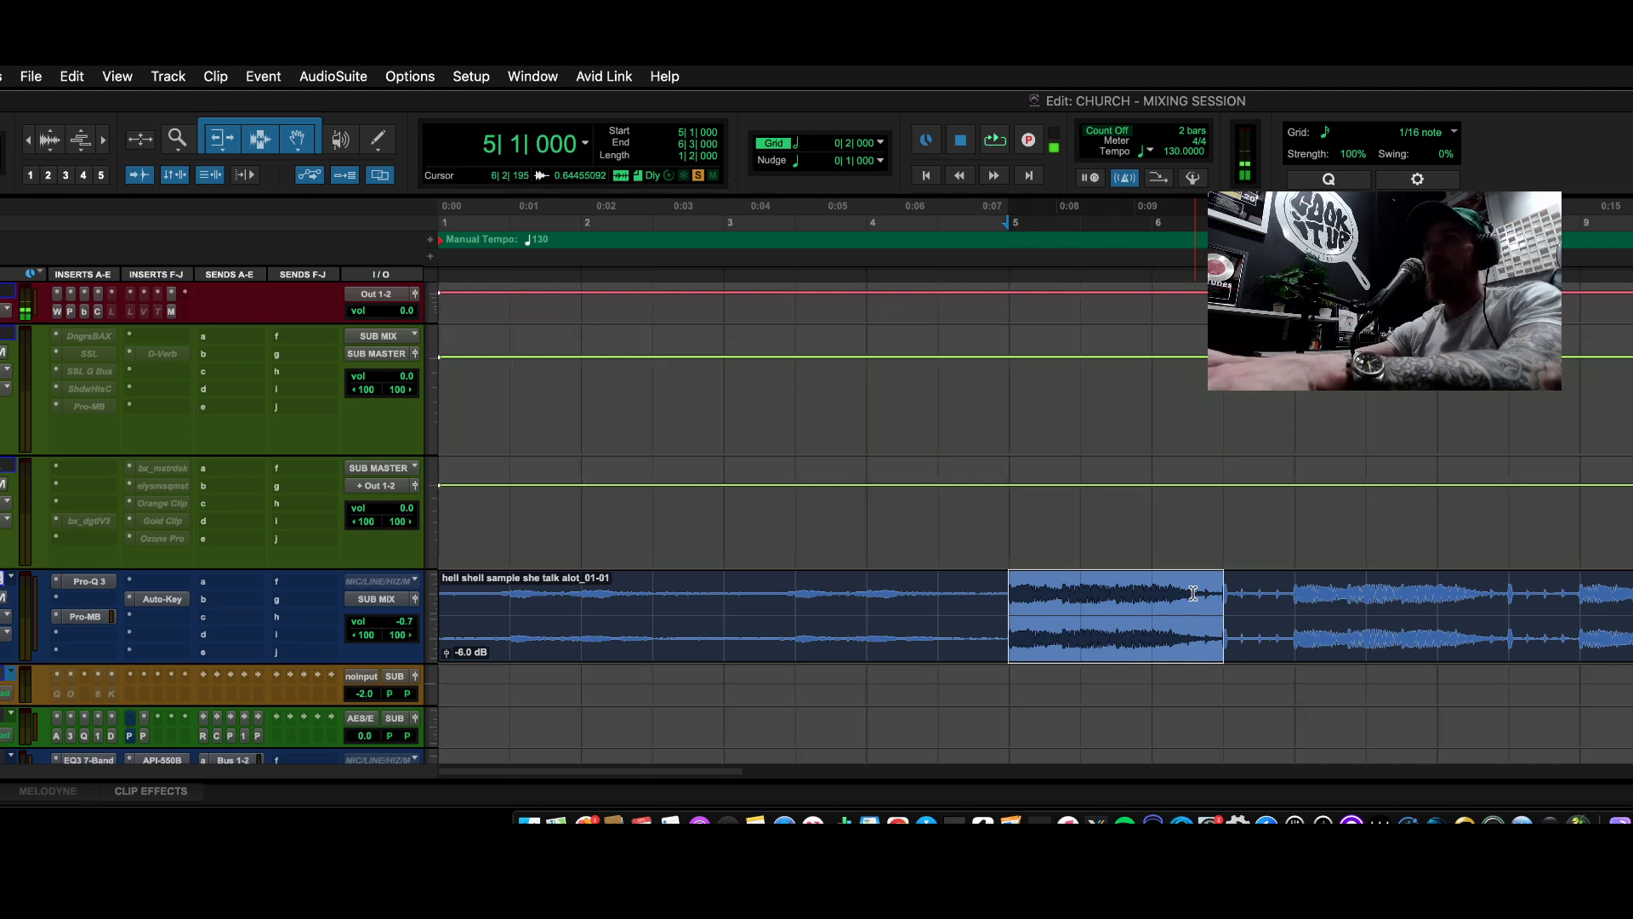
pyautogui.moveTo(1196, 591); pyautogui.dragTo(1320, 603)
pyautogui.press('r')
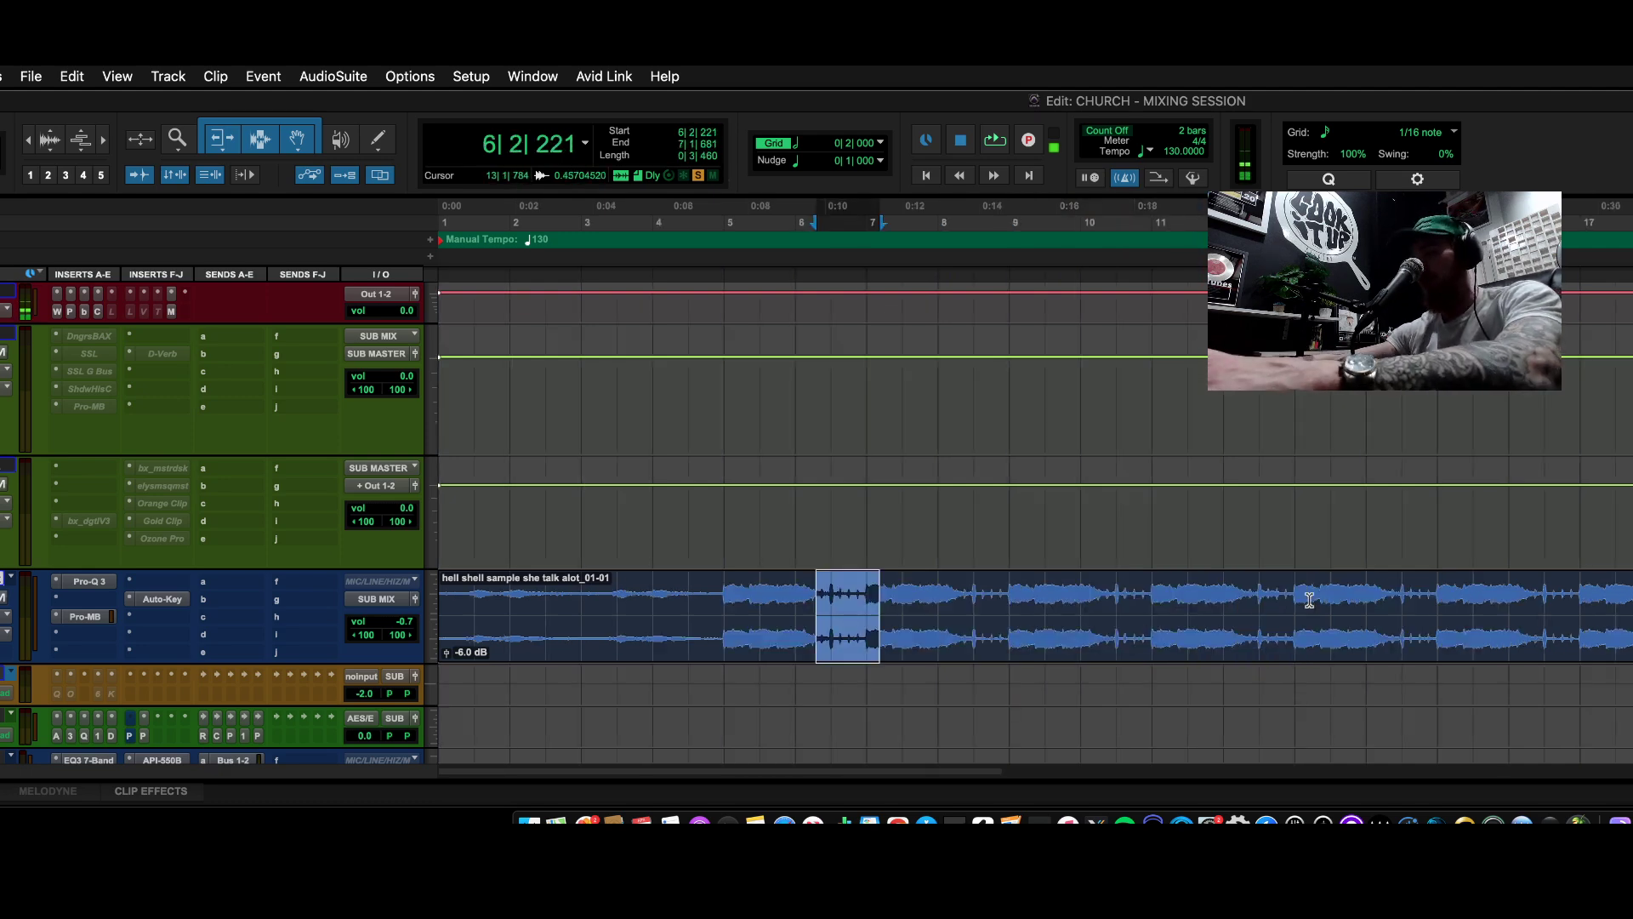
pyautogui.press('r')
pyautogui.press('t')
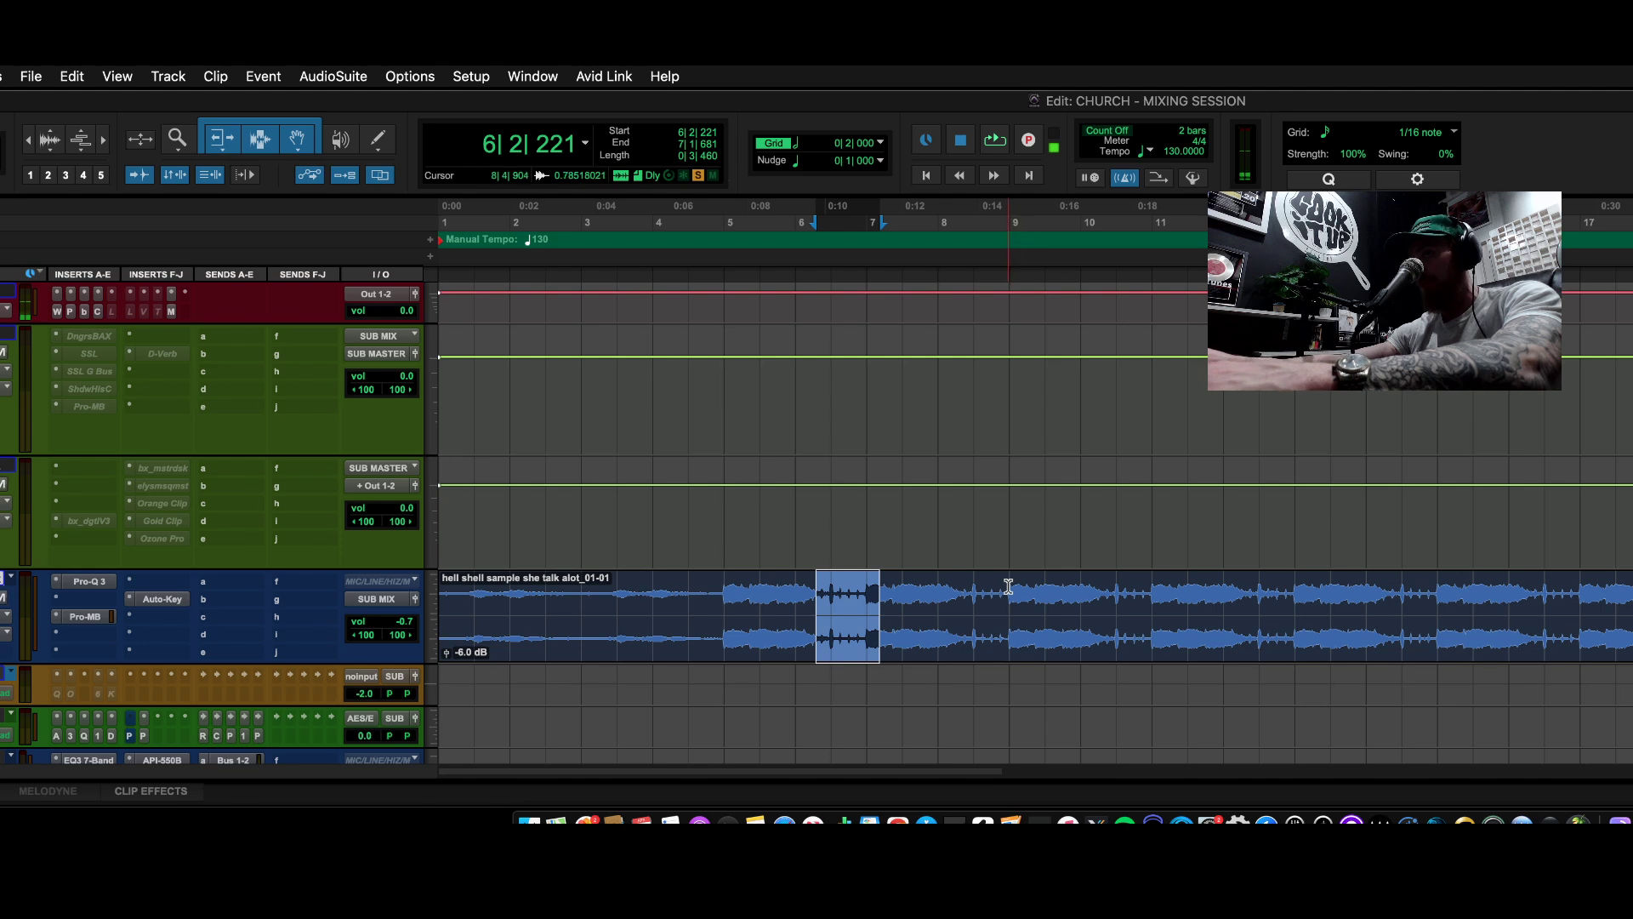
# - Place the playback start at 4|4|853 on the sample track and audition the sample from there
pyautogui.click(722, 583)
pyautogui.press('r')
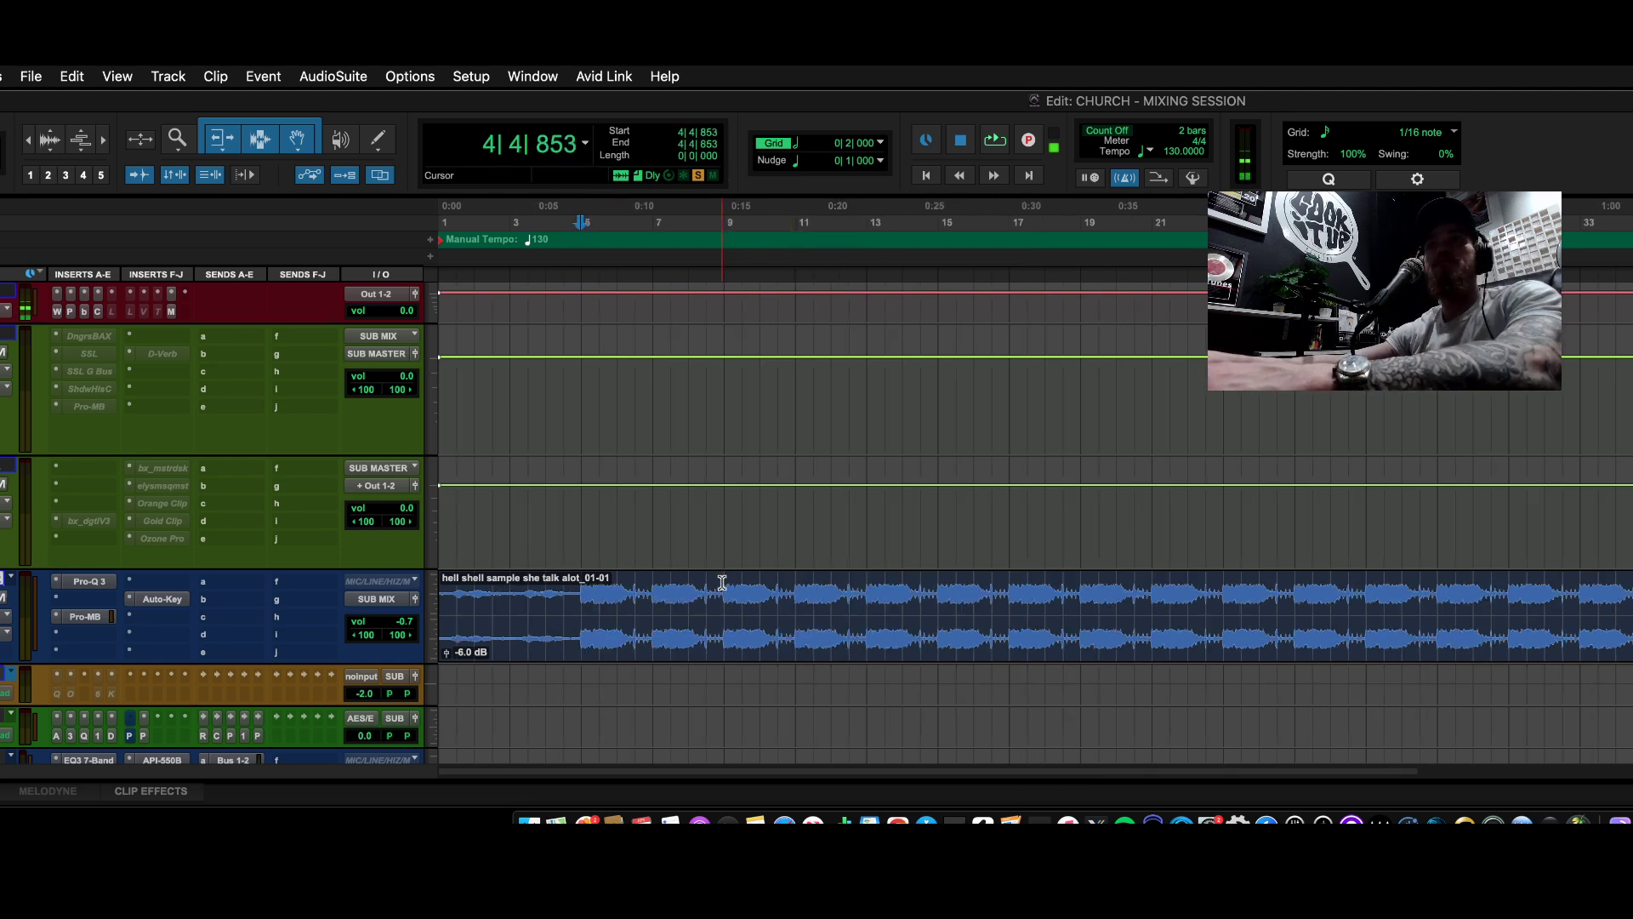
pyautogui.press('t')
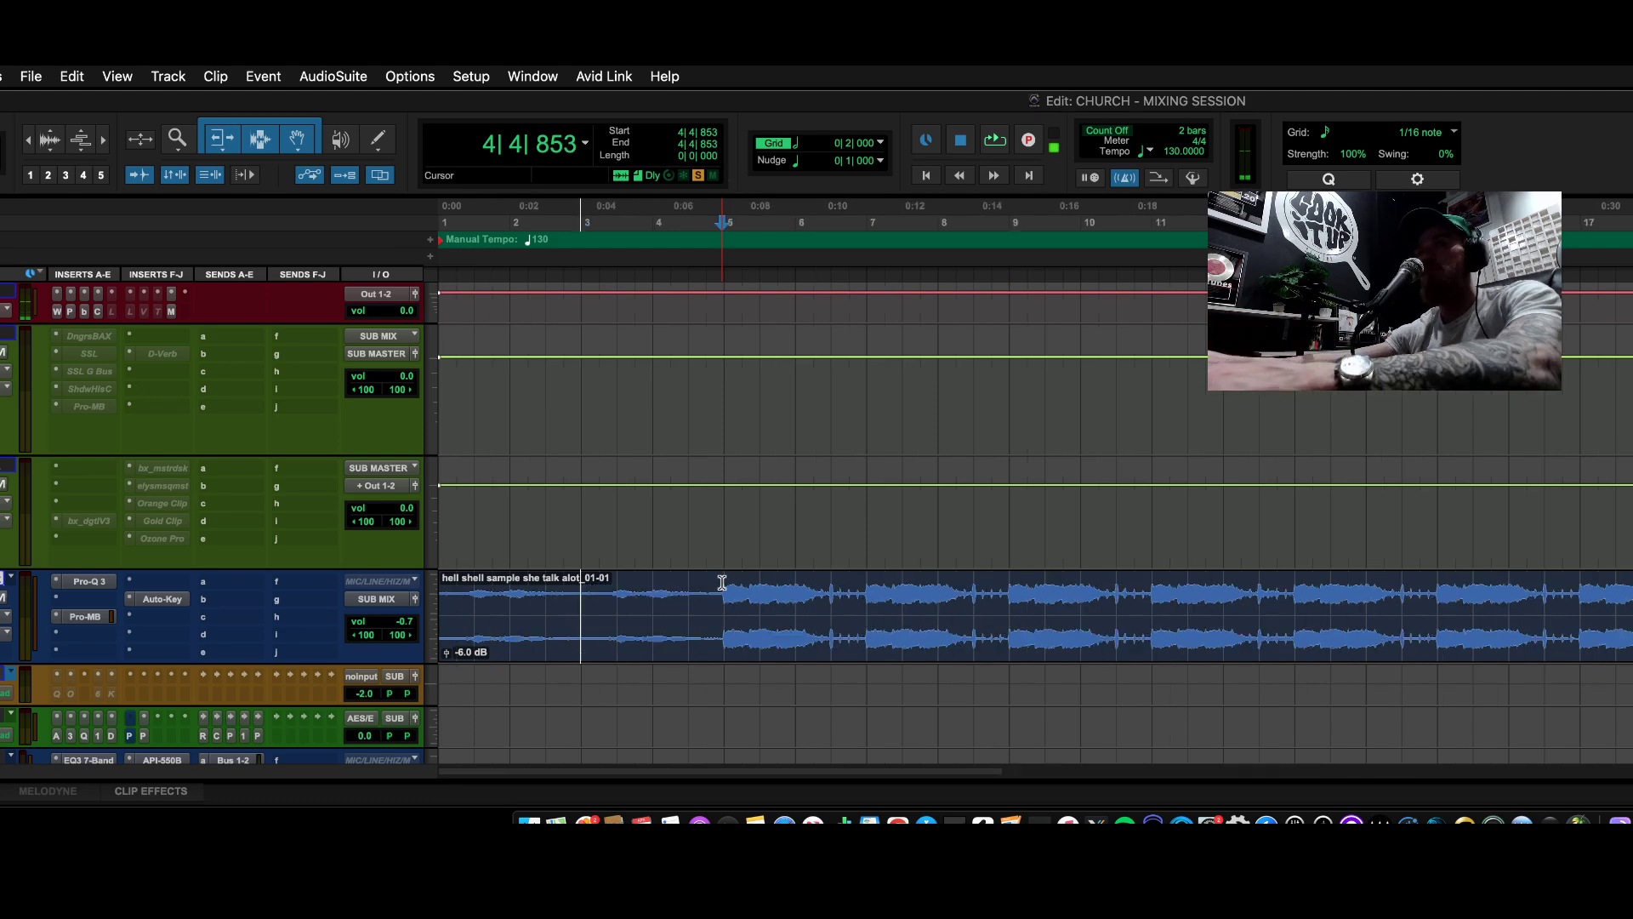
pyautogui.press('r')
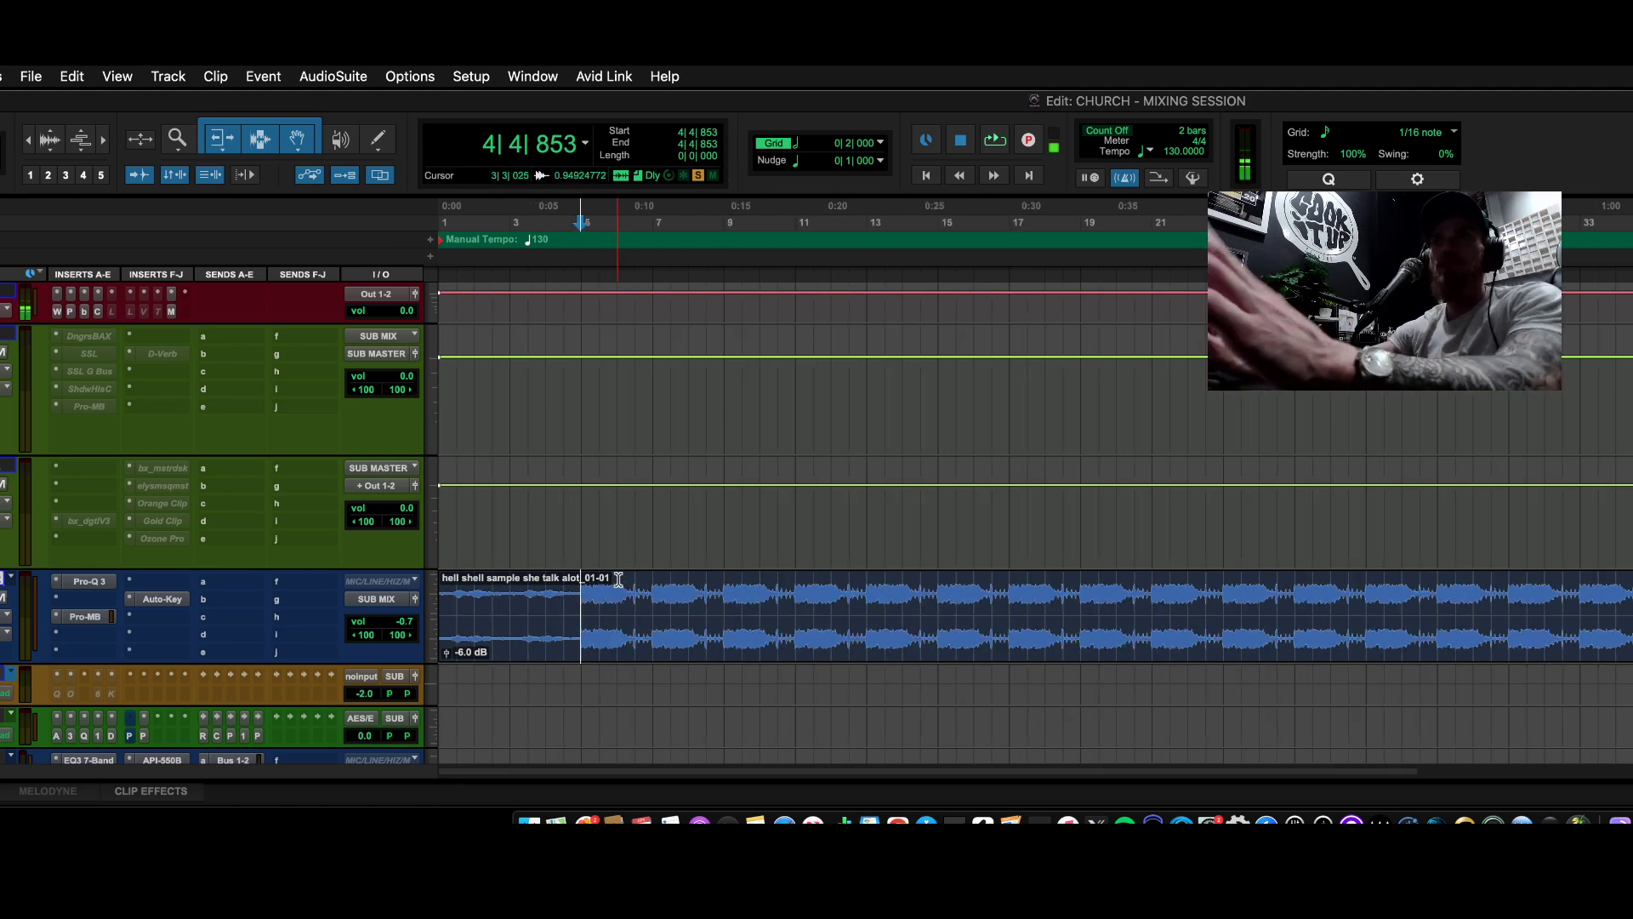
pyautogui.press('space')
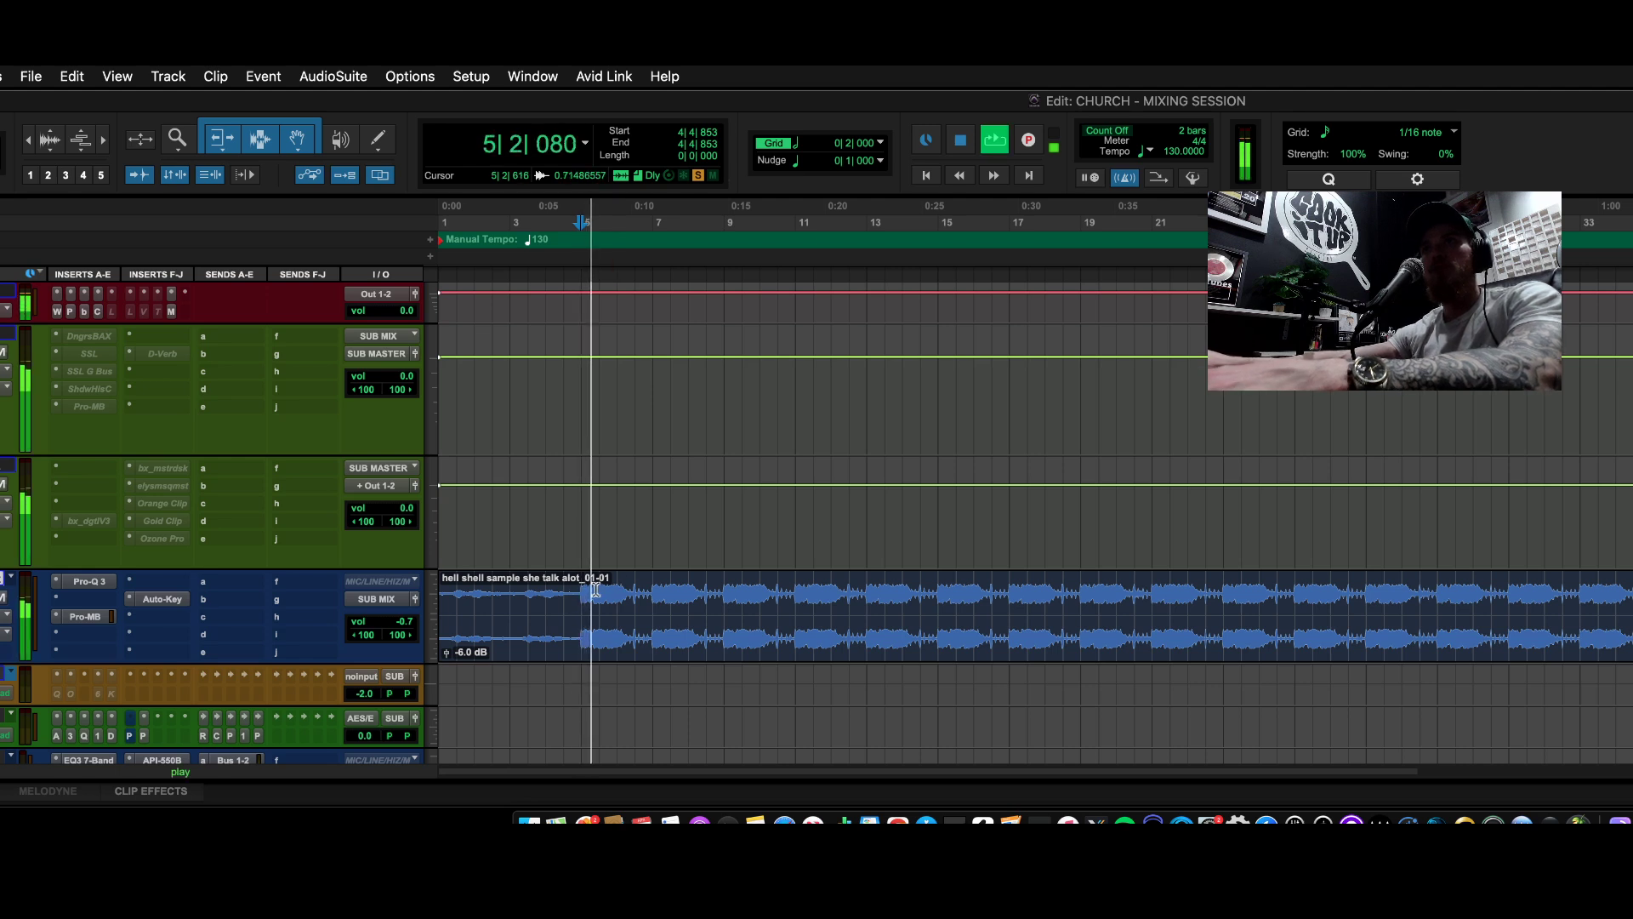
pyautogui.press('space')
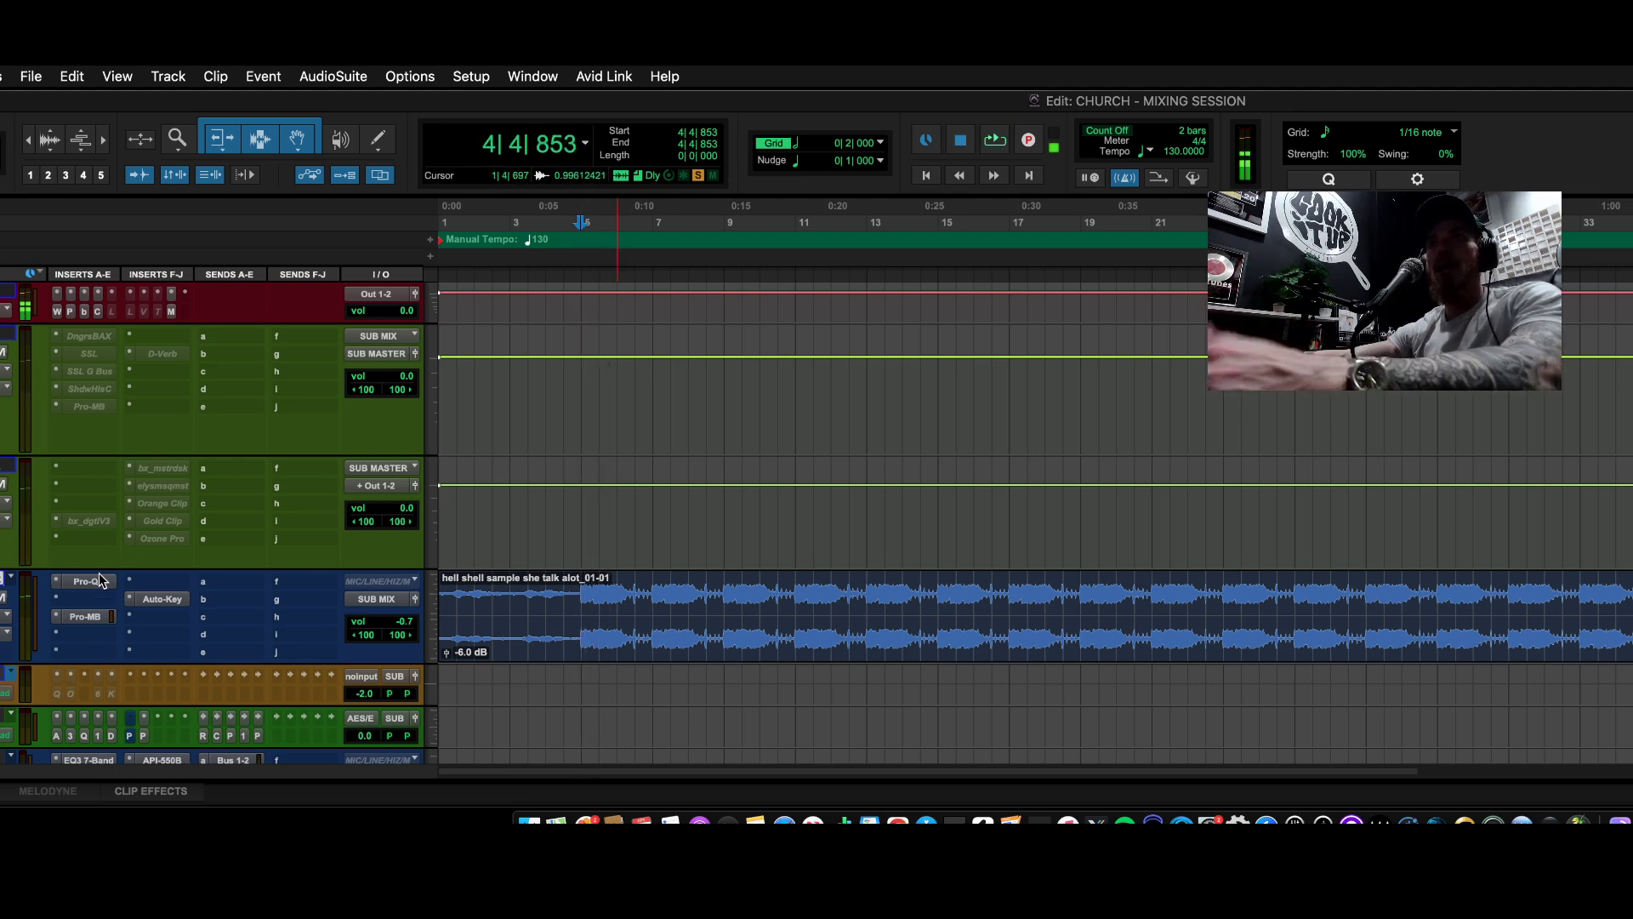
# - Open the WLM Plus loudness meter on the master track, move it clear of the track controls, and close it
pyautogui.click(57, 311)
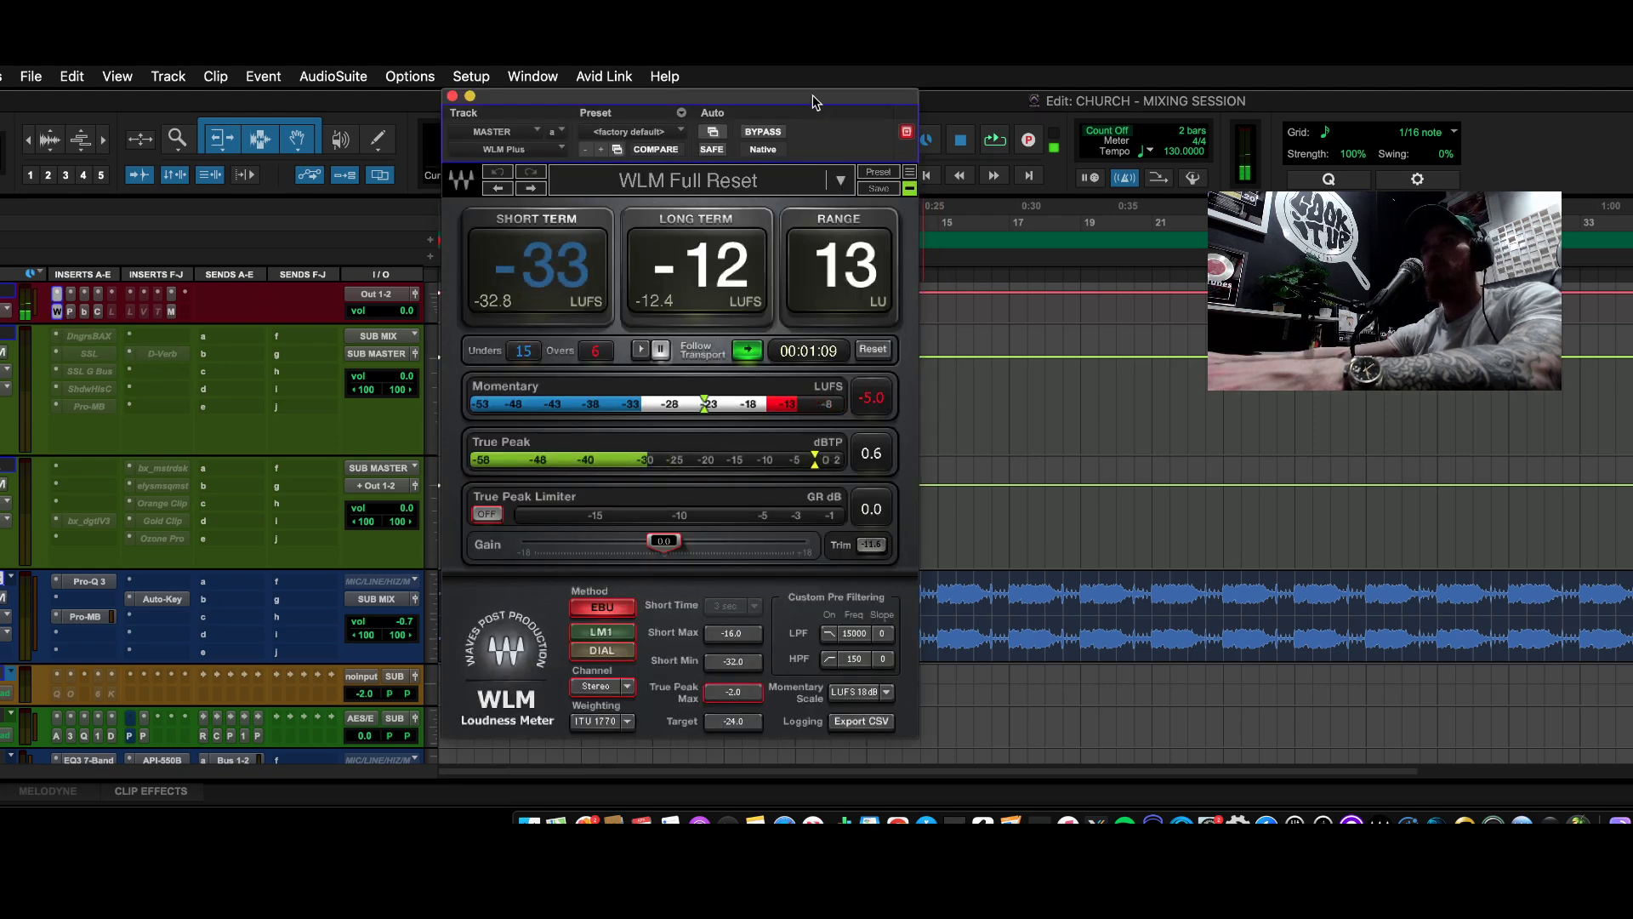
pyautogui.moveTo(813, 94); pyautogui.dragTo(1199, 120)
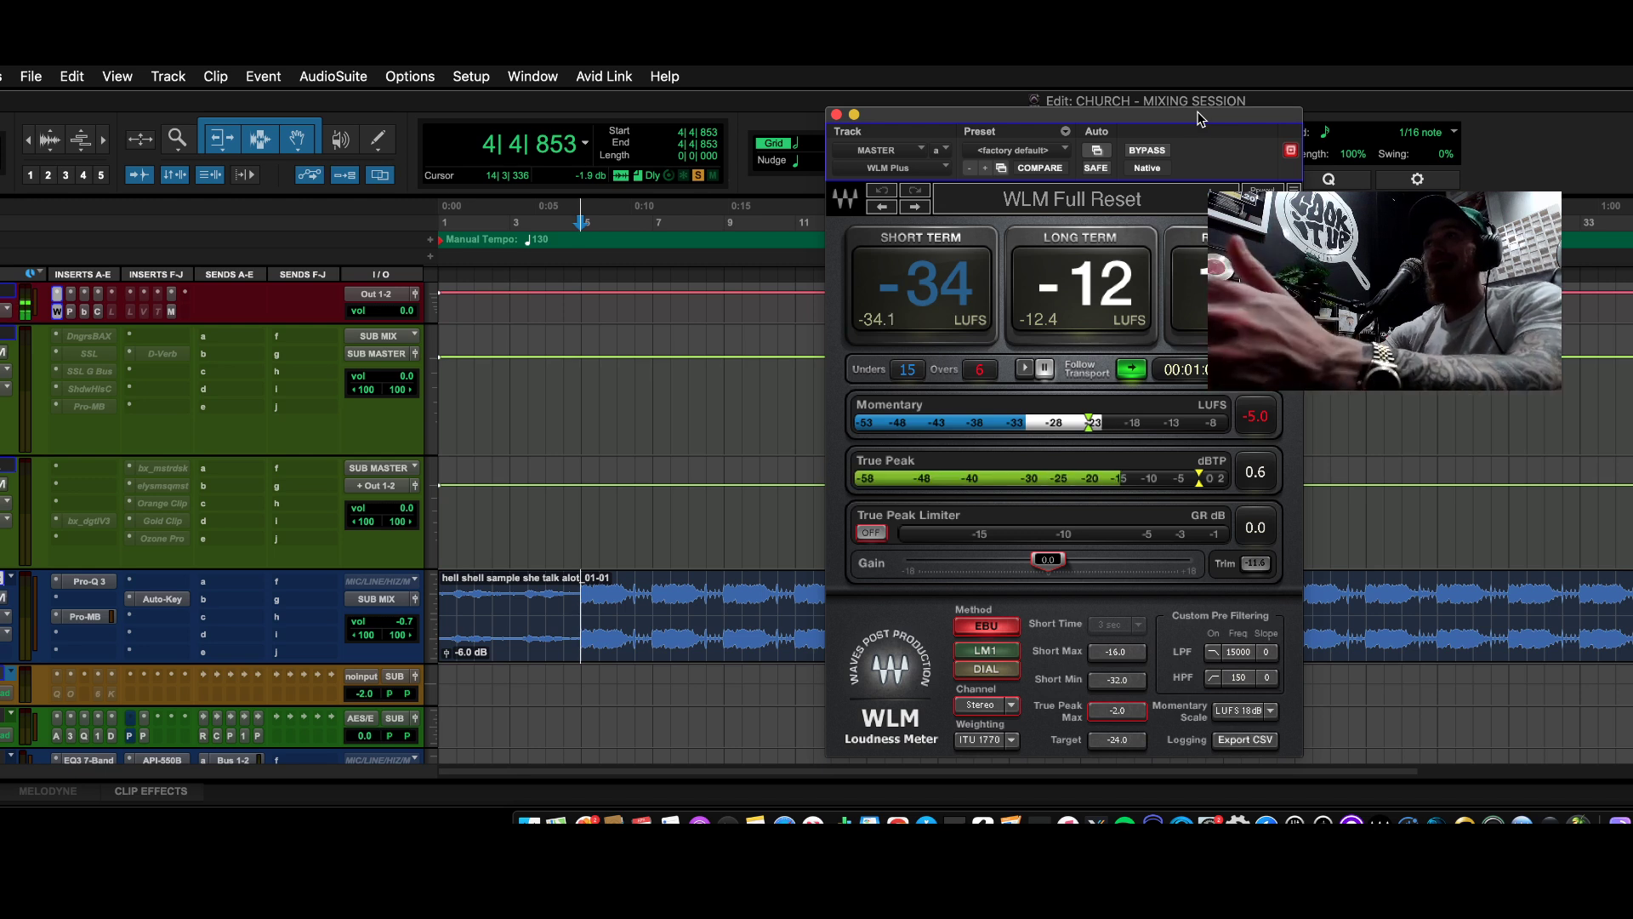
pyautogui.click(836, 114)
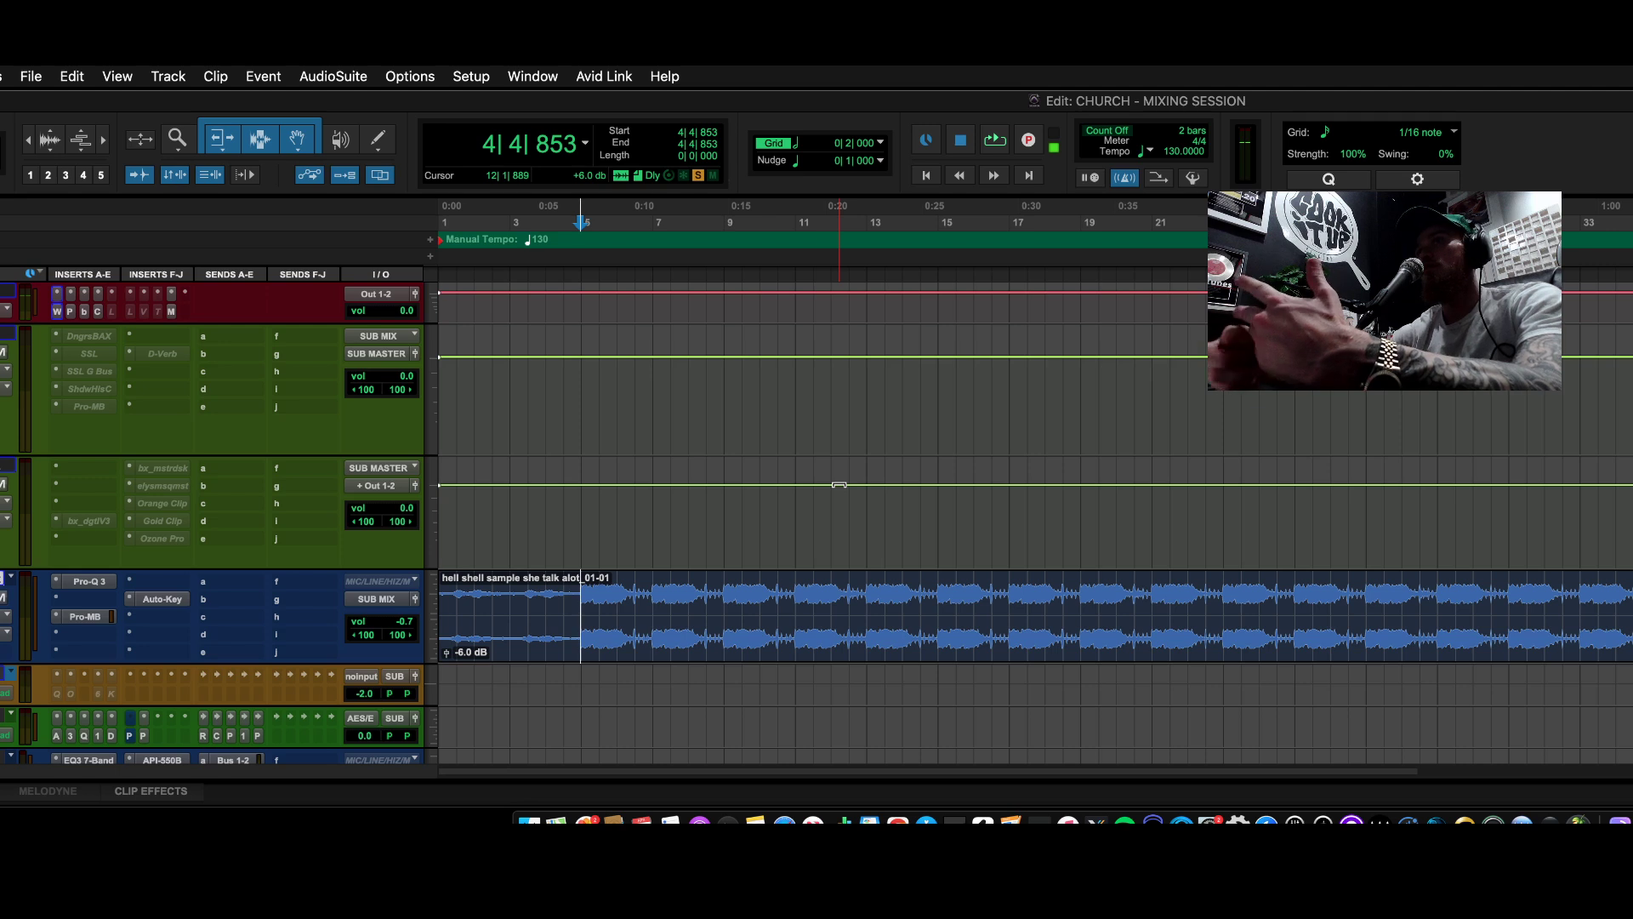
# - Reopen the master's WLM Plus meter and play the sample to check its loudness, dismissing the CPU overload error
pyautogui.press('space')
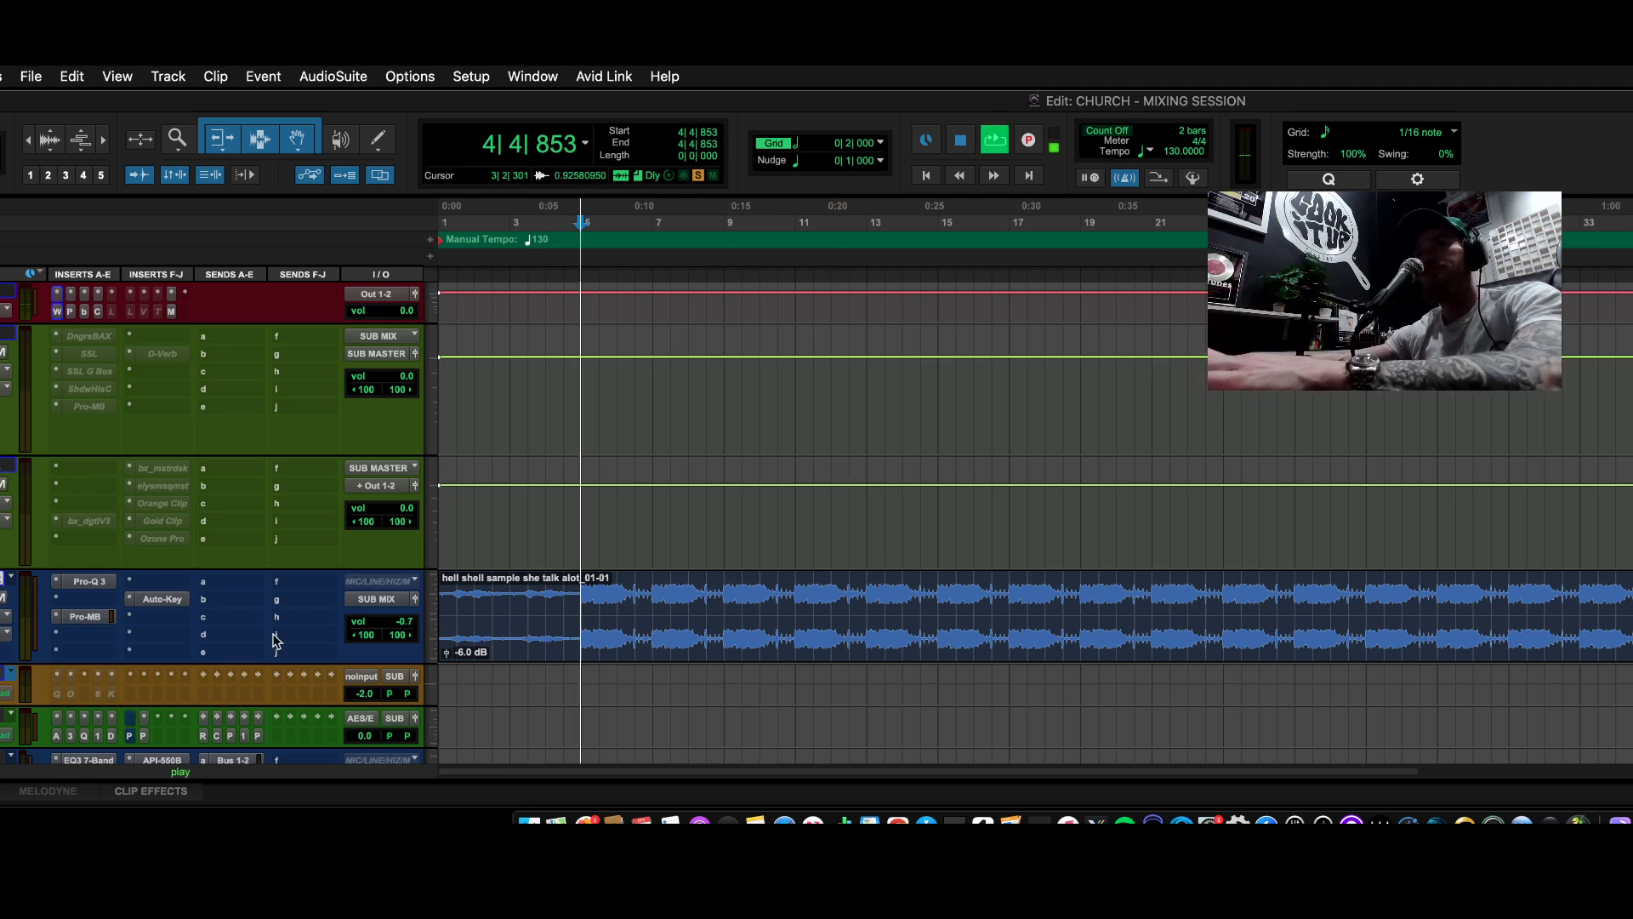
pyautogui.click(53, 309)
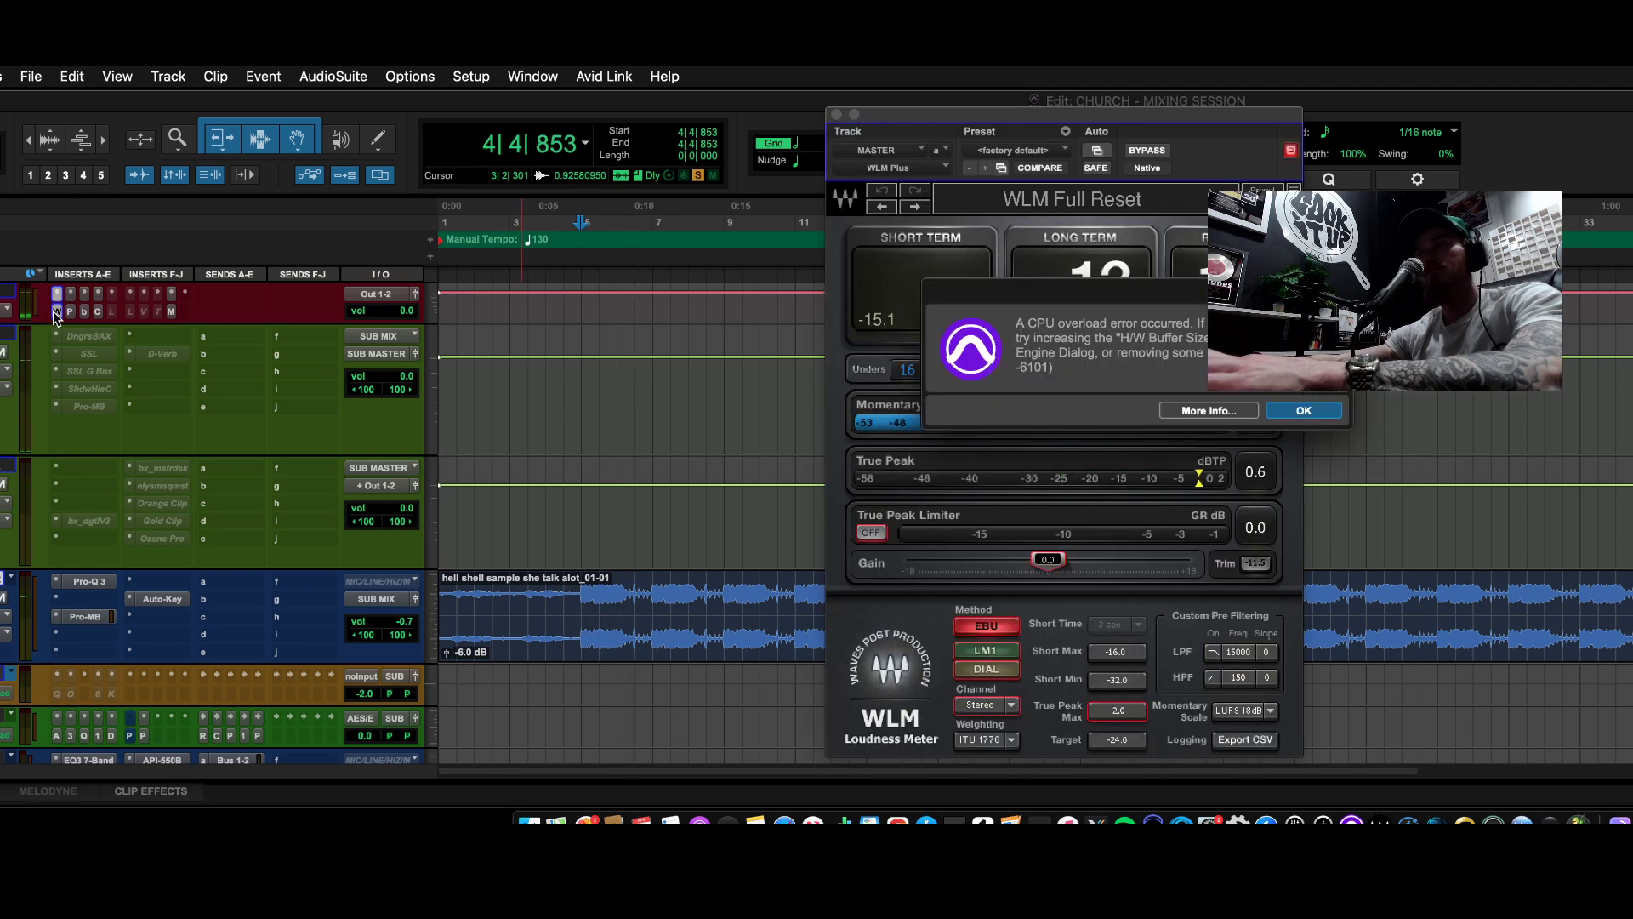
pyautogui.press('Return')
pyautogui.press('space')
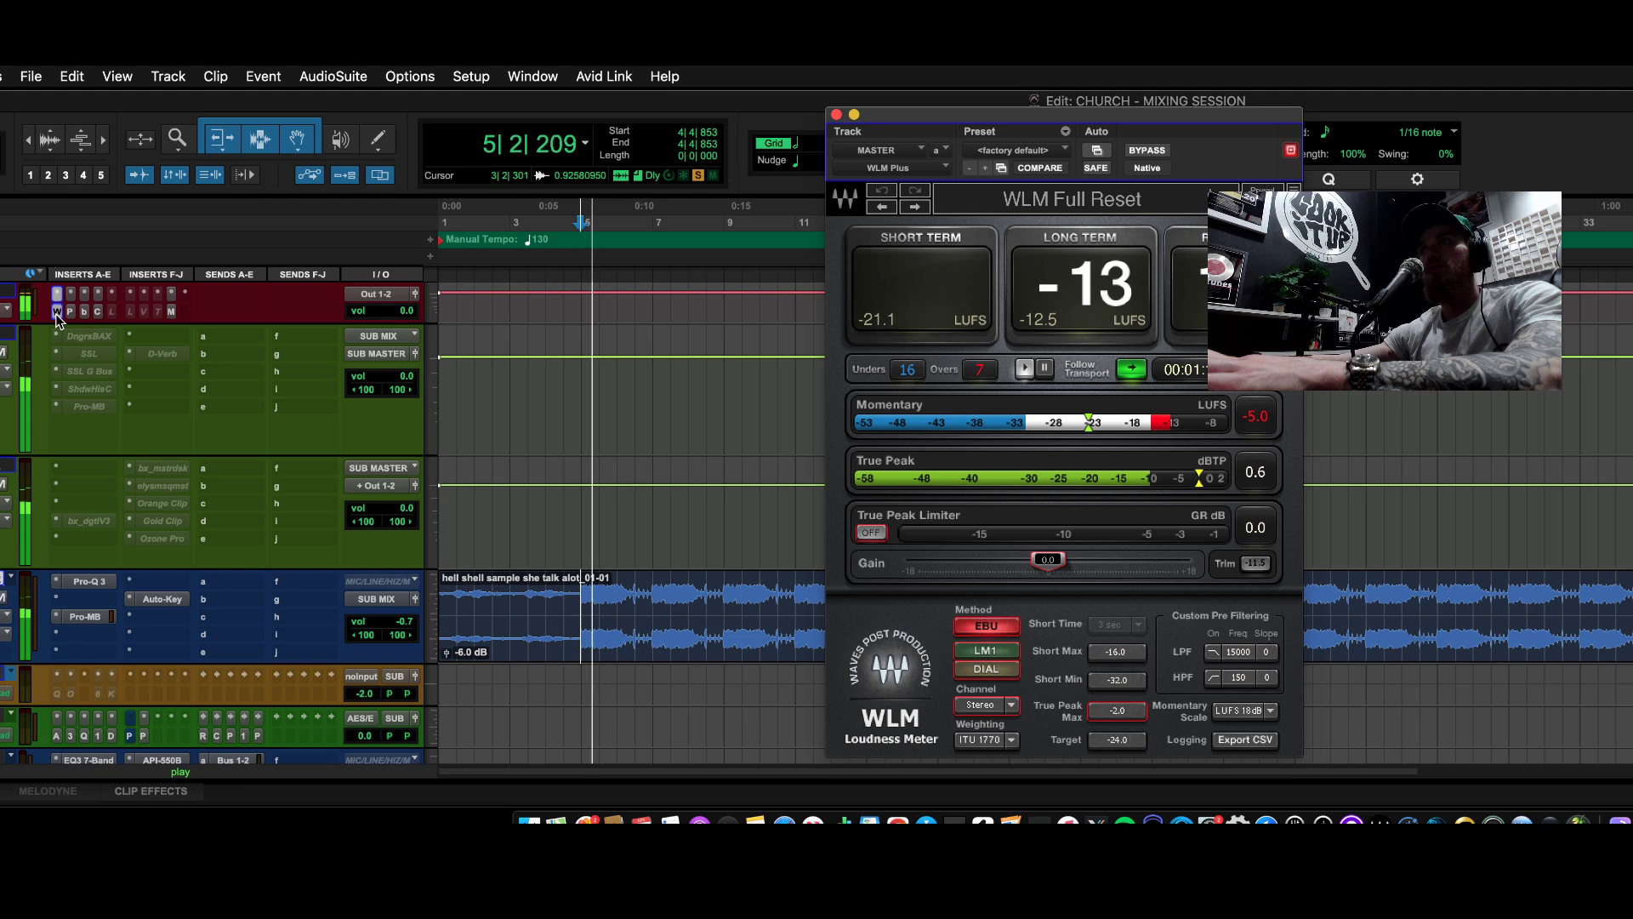
pyautogui.press('Return')
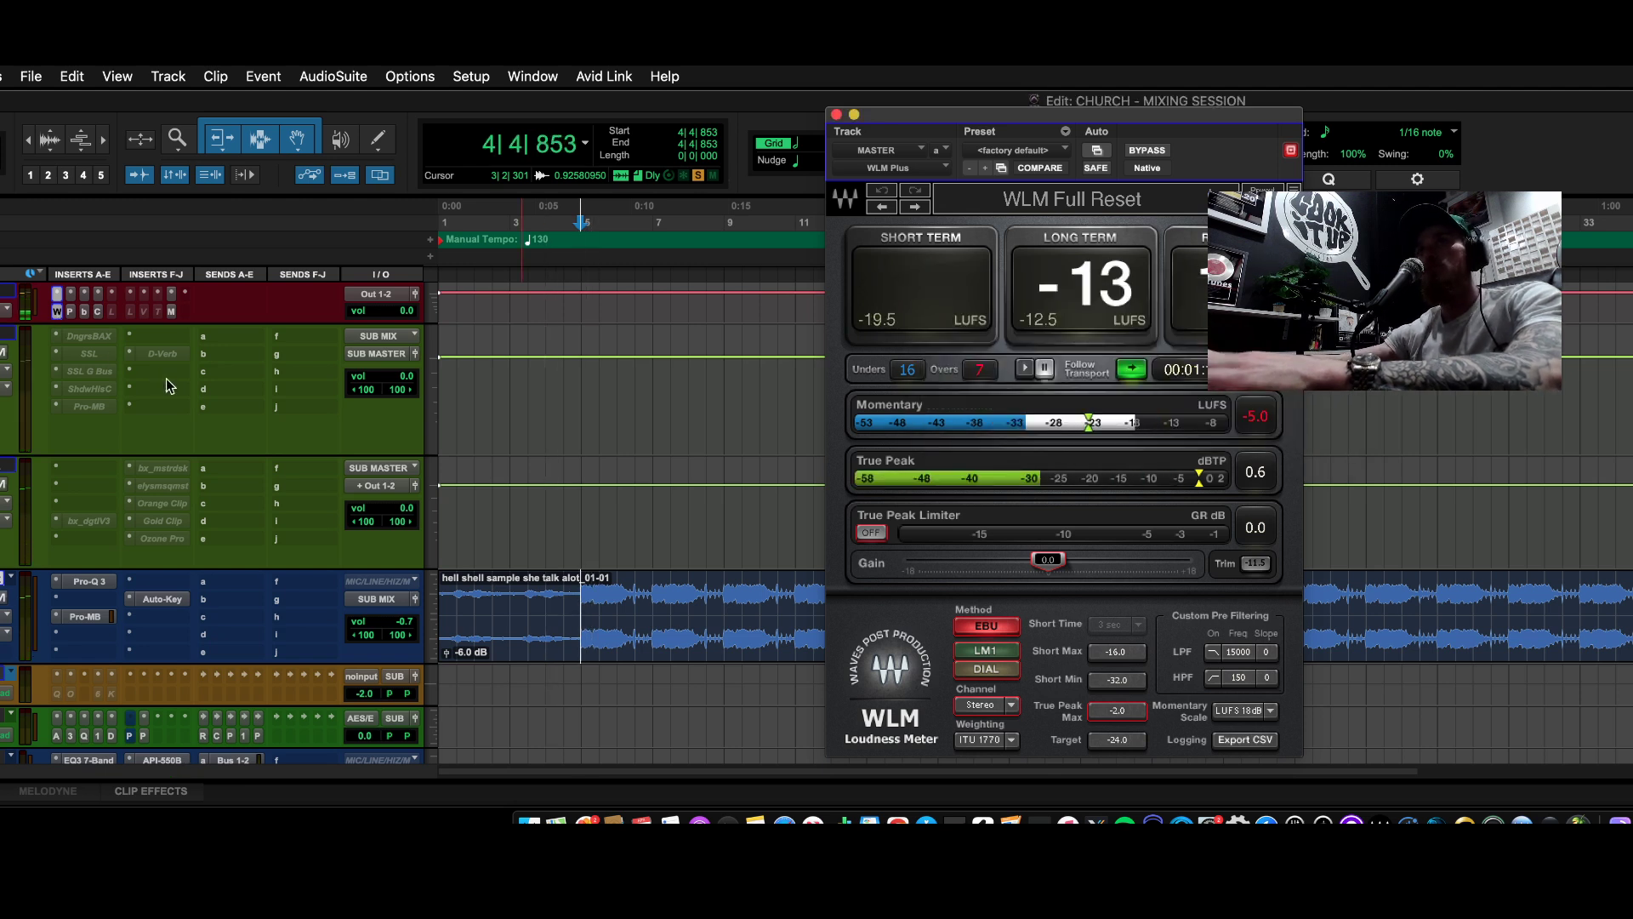
pyautogui.press('space')
pyautogui.press('space')
# - Make the Auto-Key insert on the sample track inactive and restart playback
pyautogui.rightClick(157, 597)
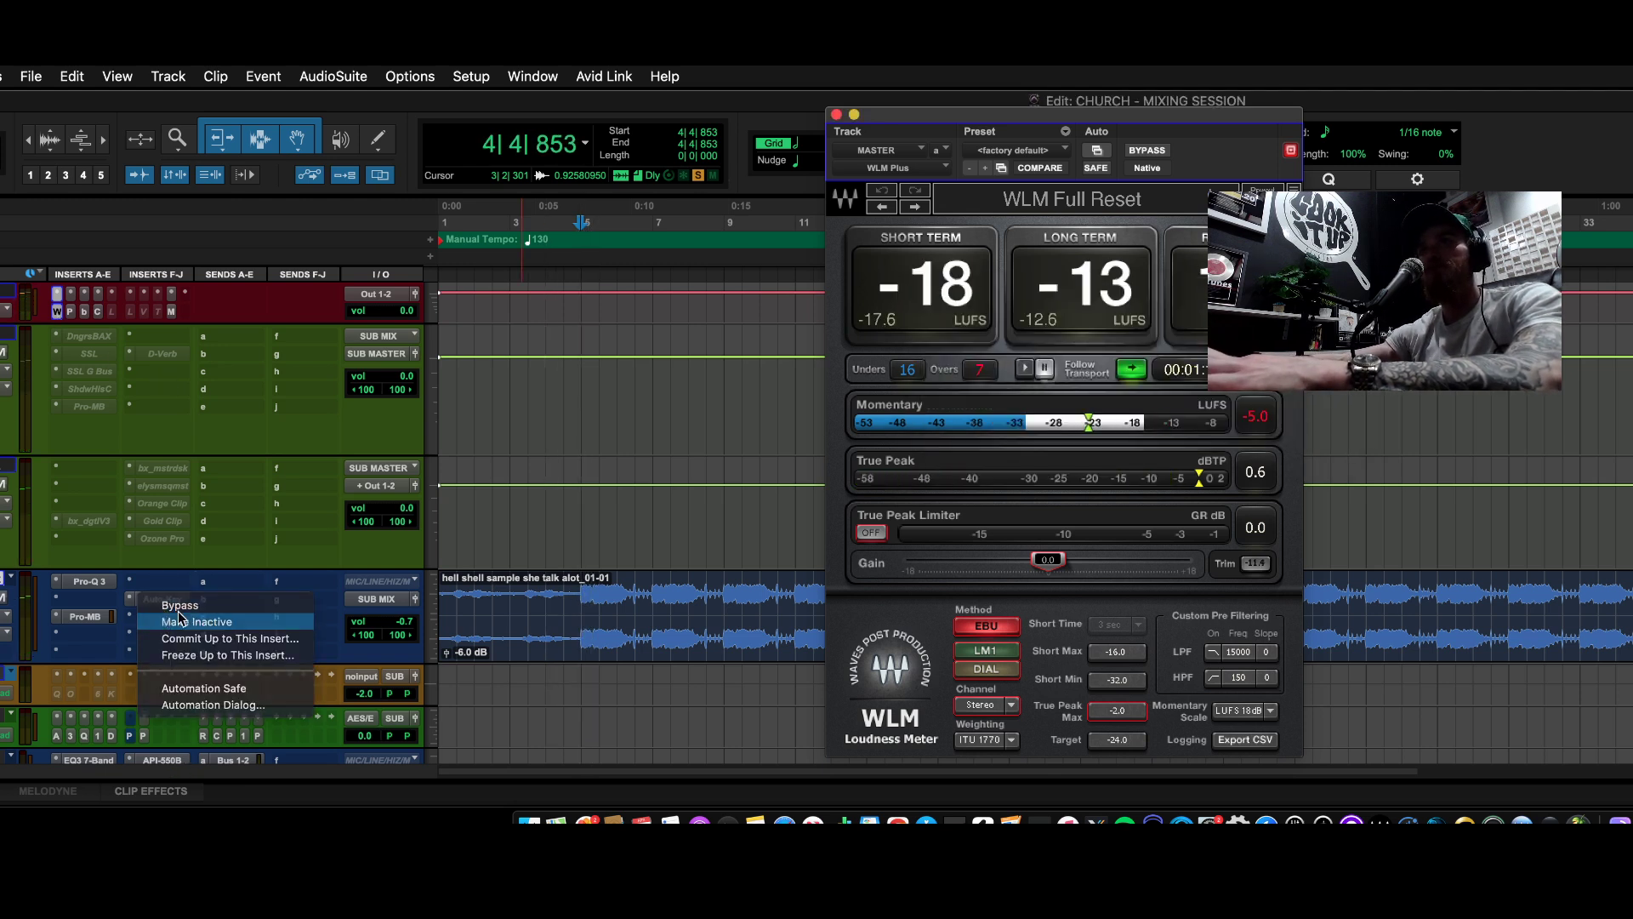
pyautogui.press('Escape')
pyautogui.press('space')
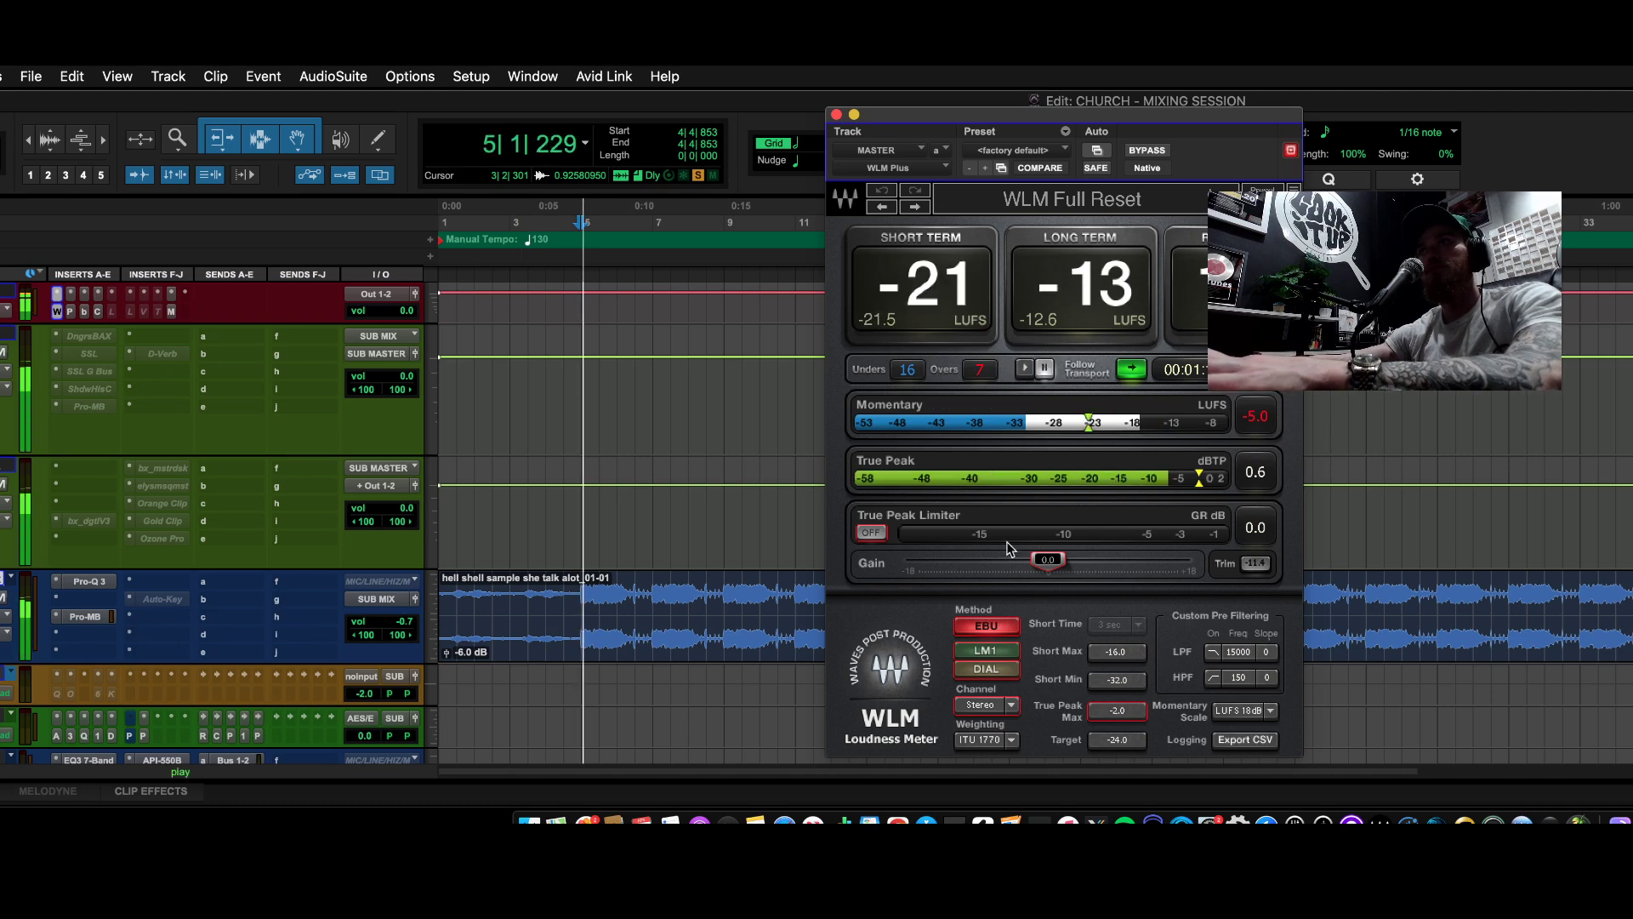
# - Check the sample's loudness again with the repositioned WLM Plus meter, dismiss the CPU overload error, and close the meter
pyautogui.press('Return')
pyautogui.moveTo(932, 119); pyautogui.dragTo(295, 138)
pyautogui.press('space')
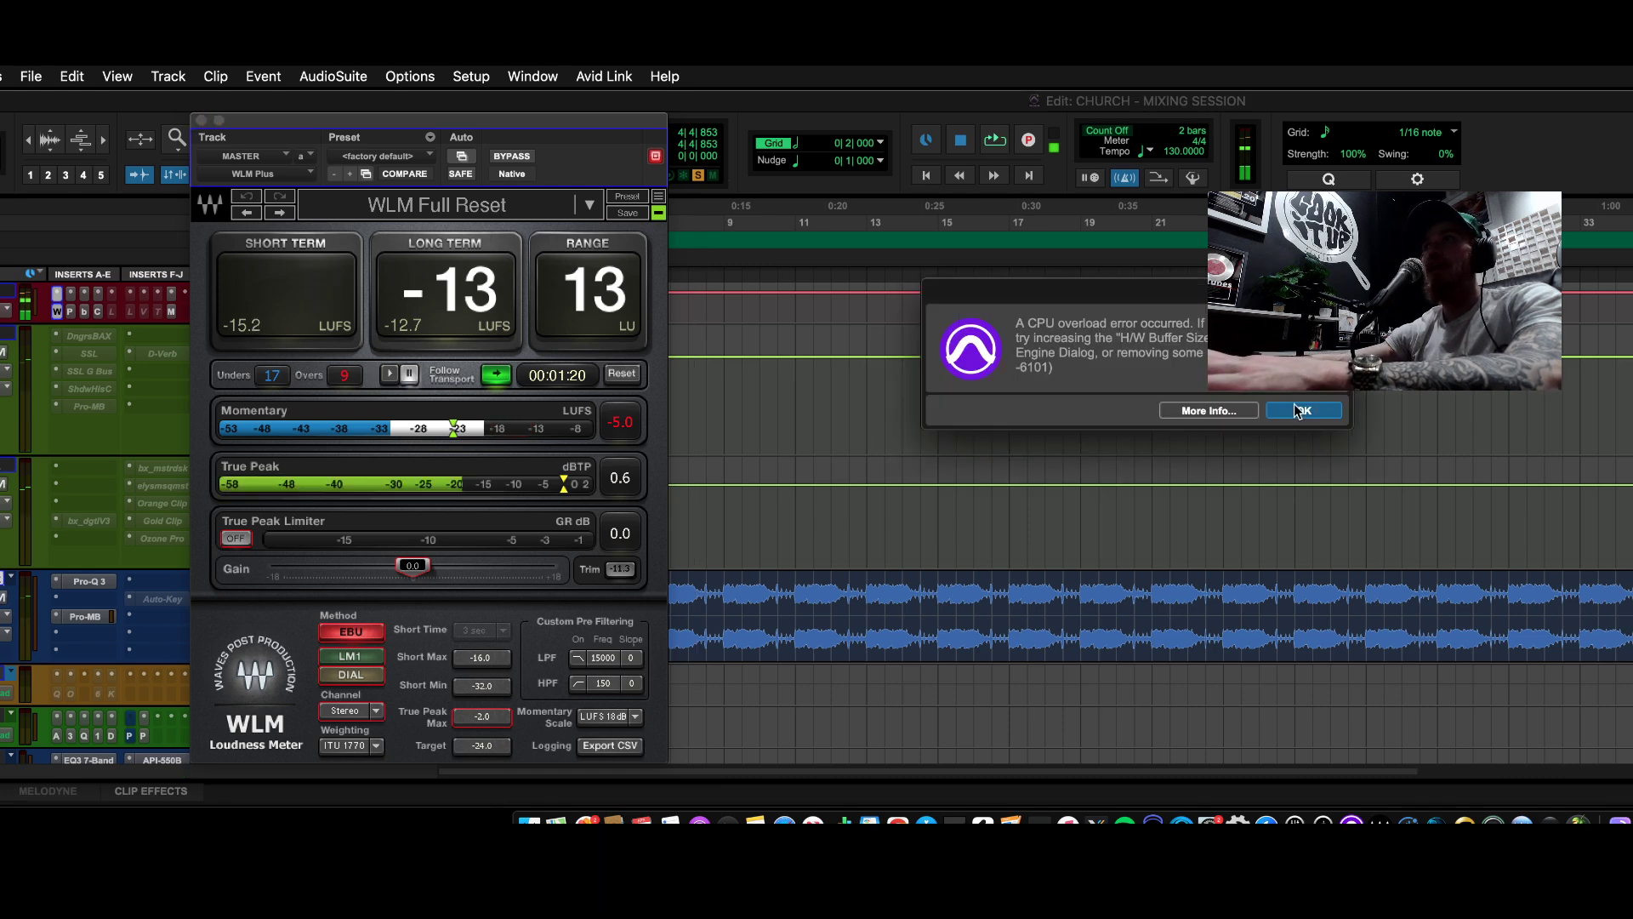
pyautogui.click(1290, 409)
pyautogui.click(201, 121)
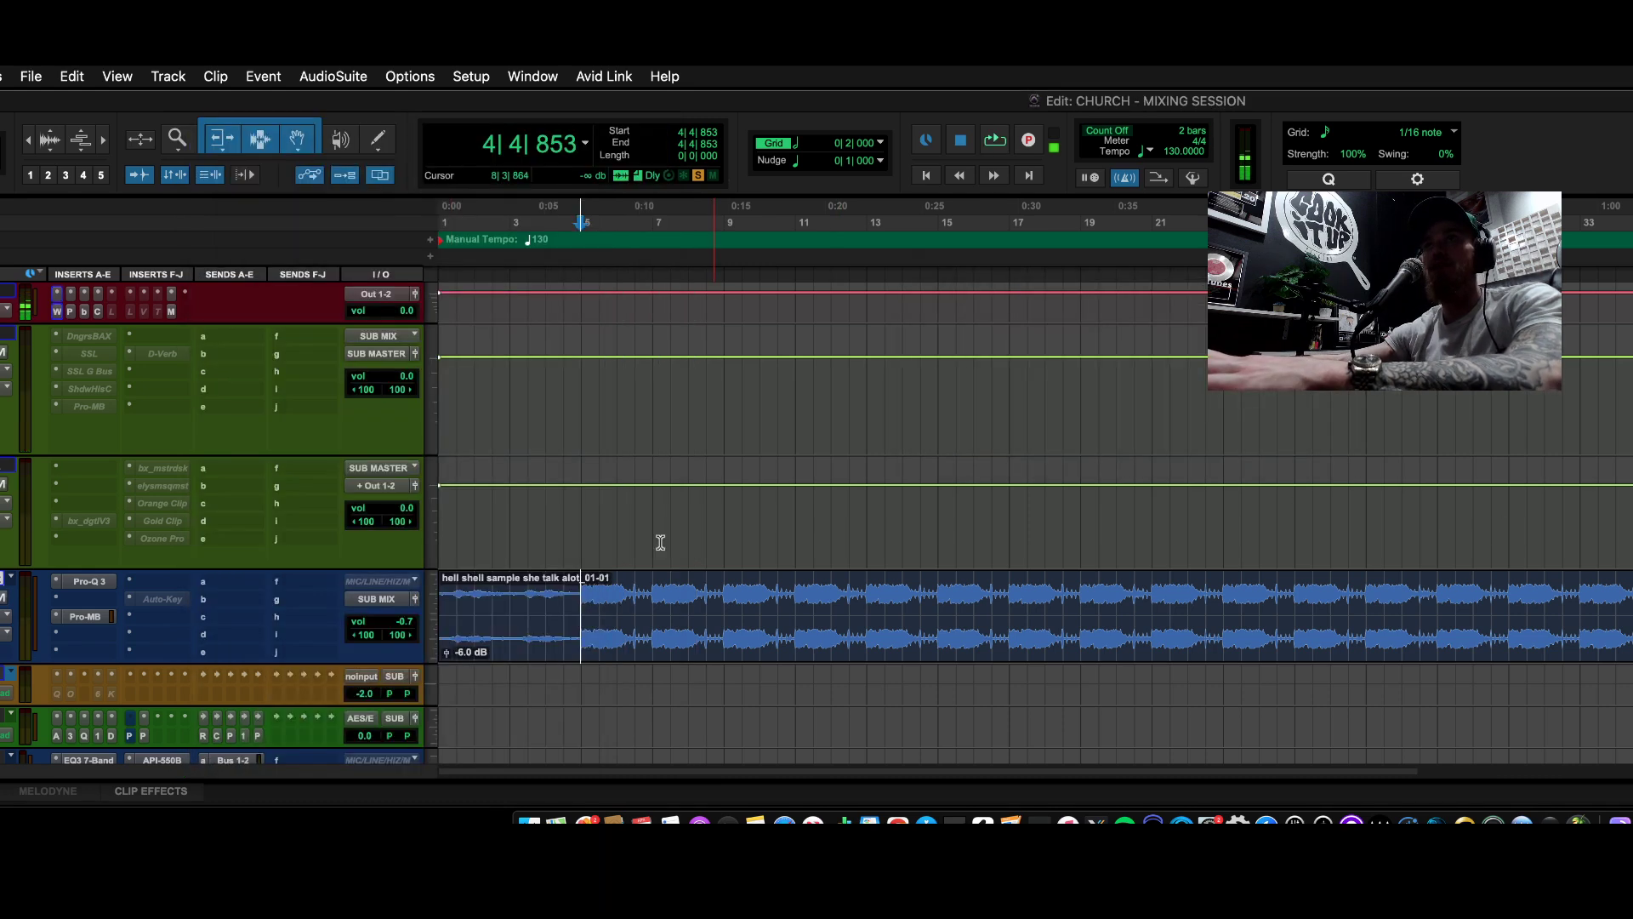
# - Make the second and third inserts on the master track inactive
pyautogui.rightClick(87, 324)
pyautogui.click(95, 335)
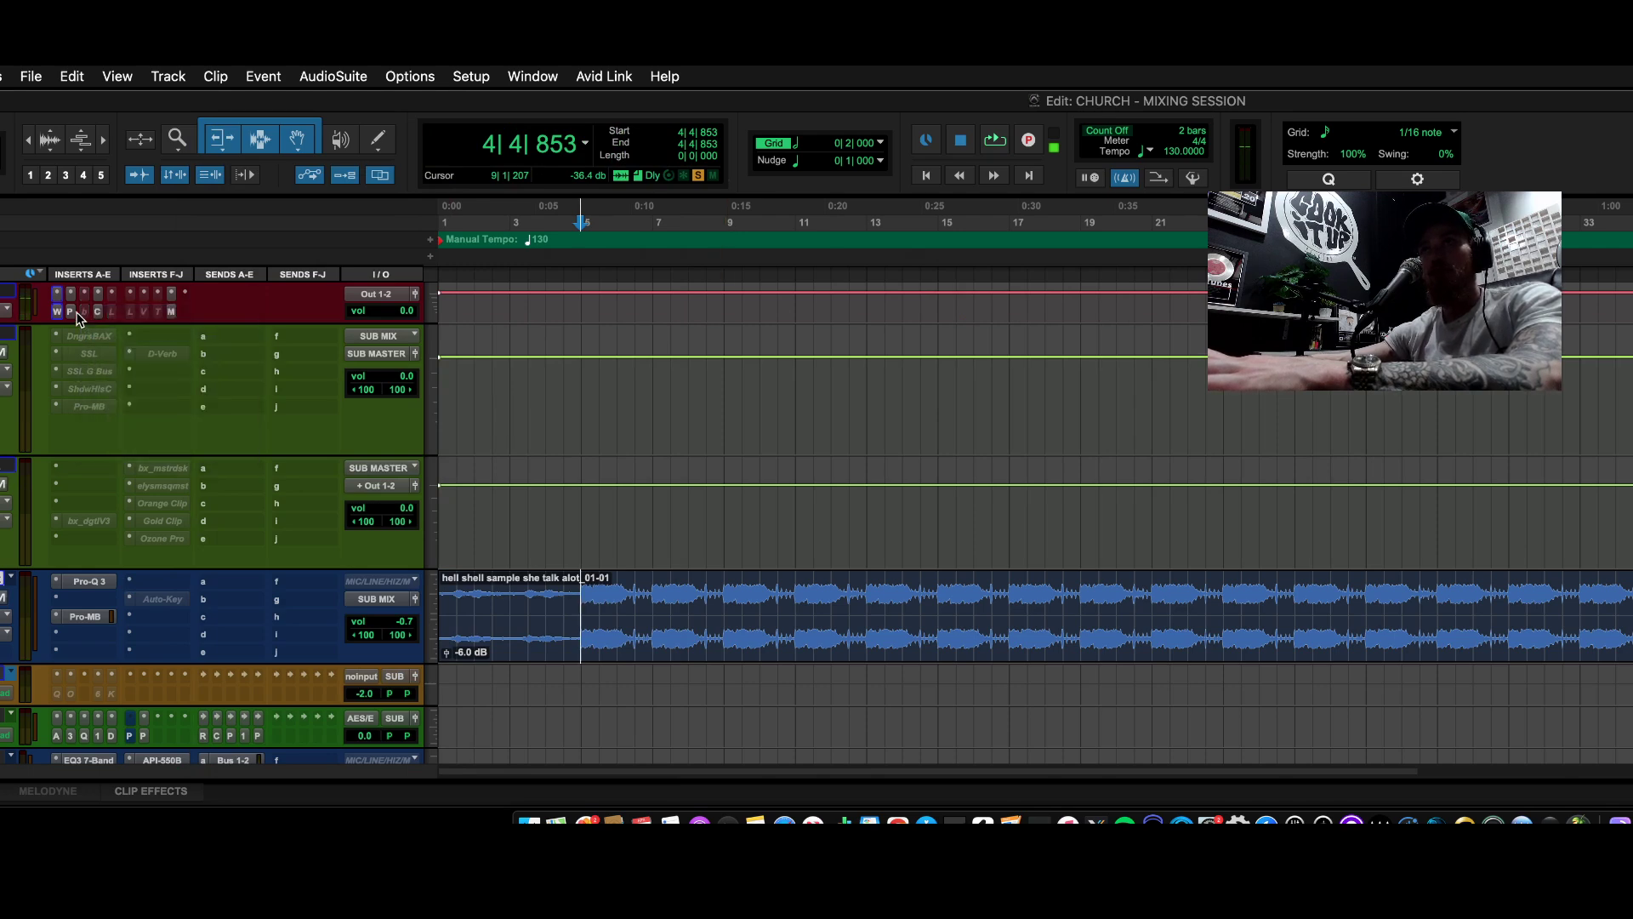
pyautogui.rightClick(70, 316)
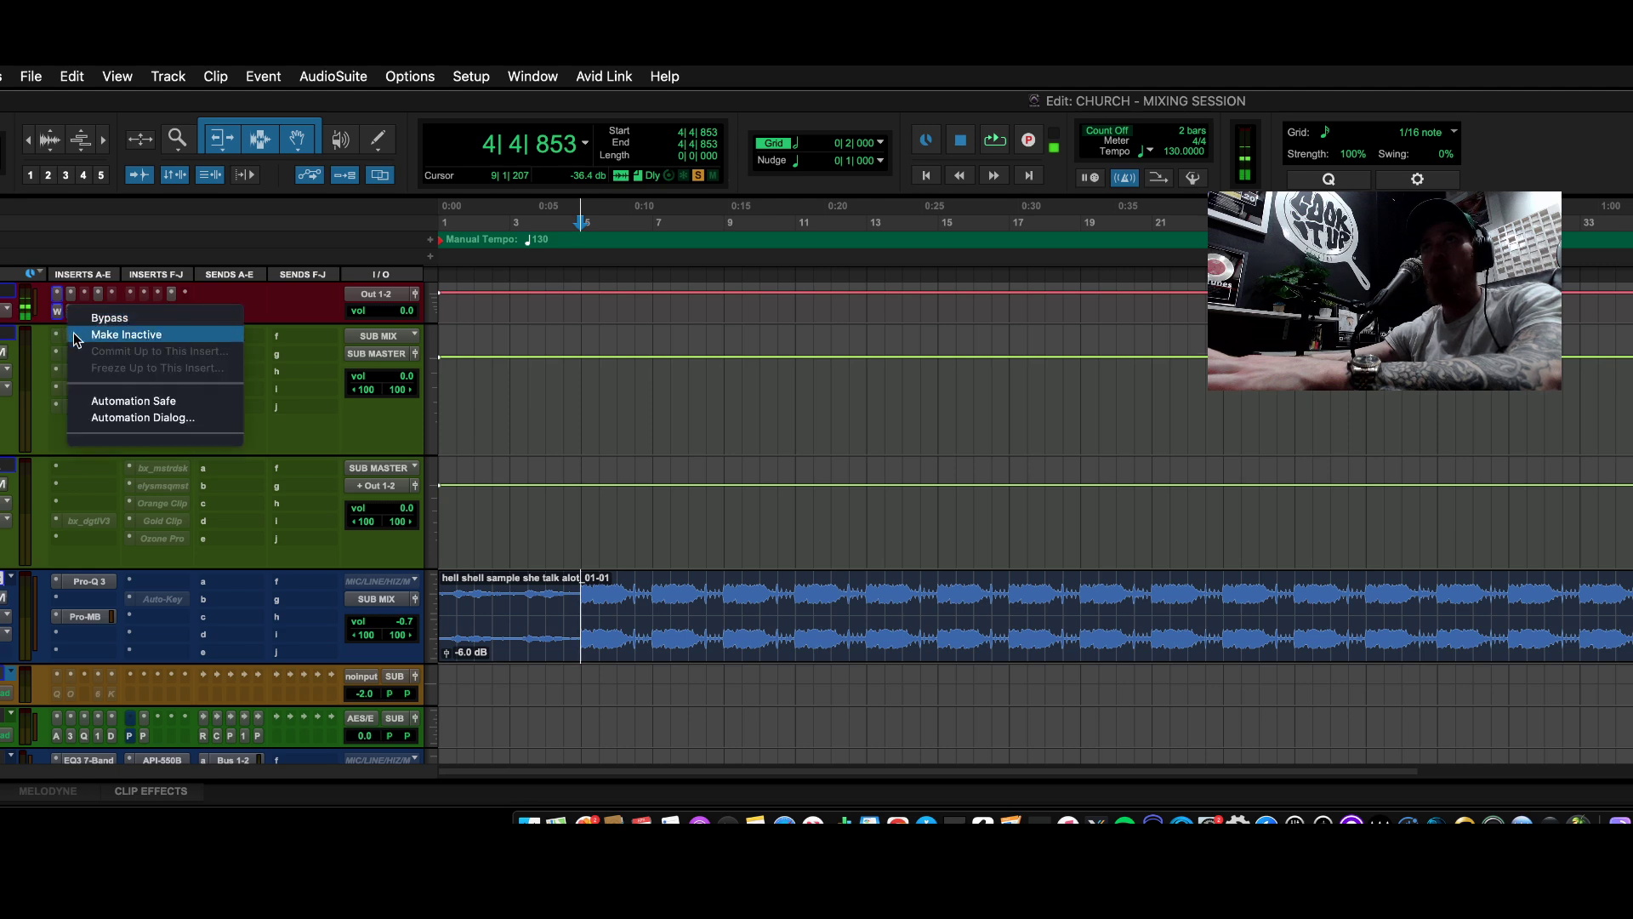
pyautogui.click(73, 332)
# - Open the sample track's Pro-MB insert to view its low band, and close it
pyautogui.click(86, 617)
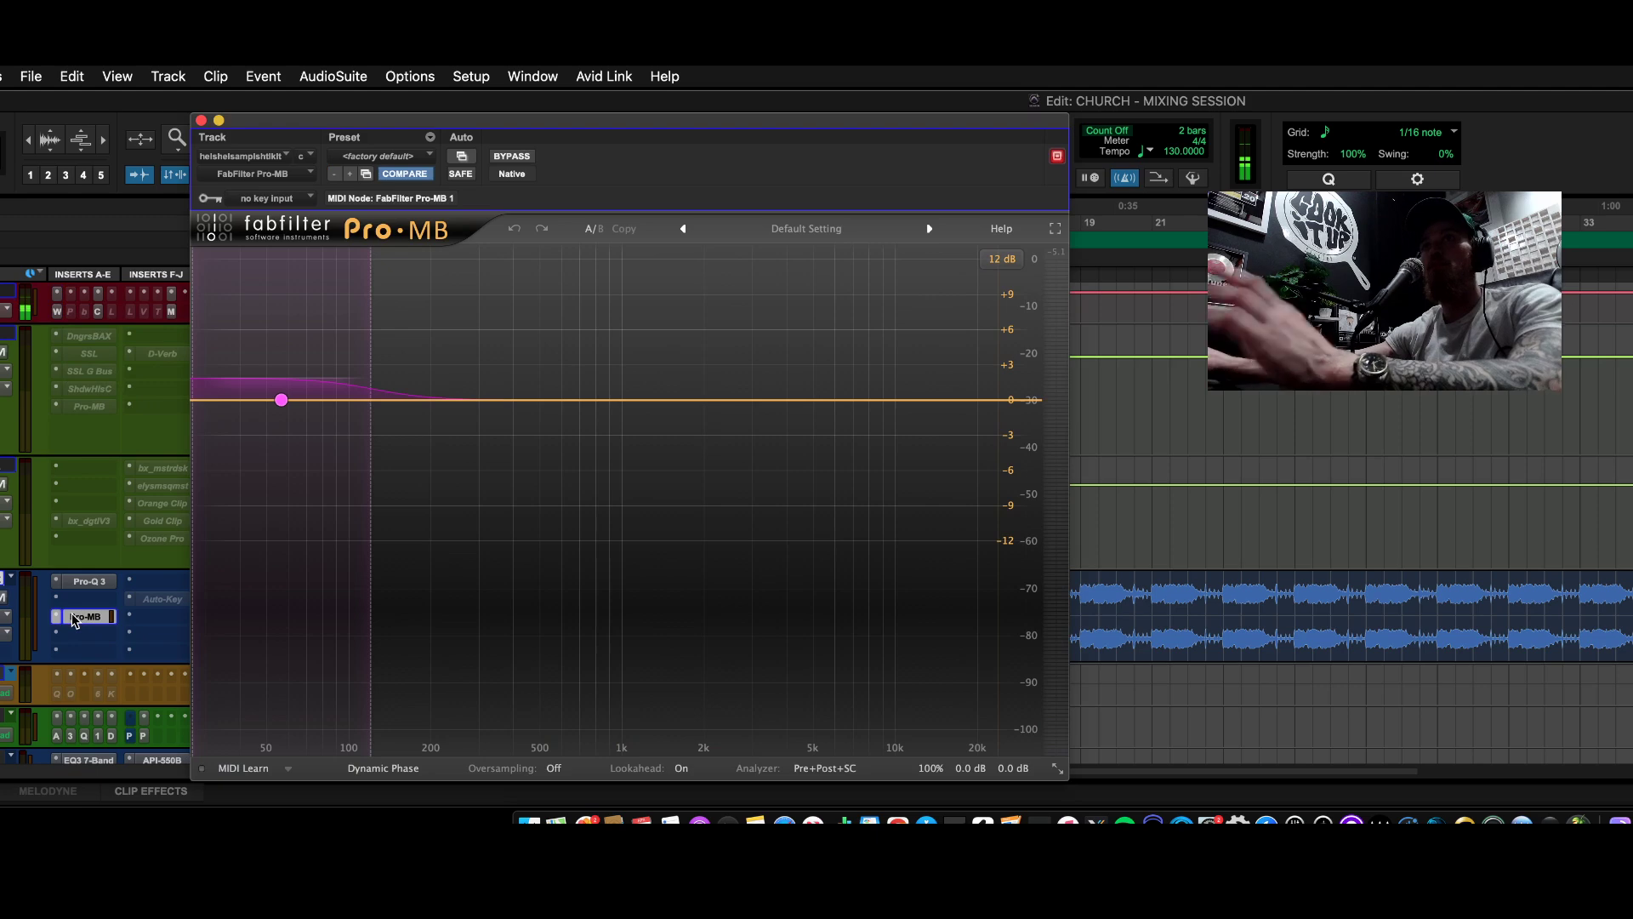
pyautogui.click(85, 617)
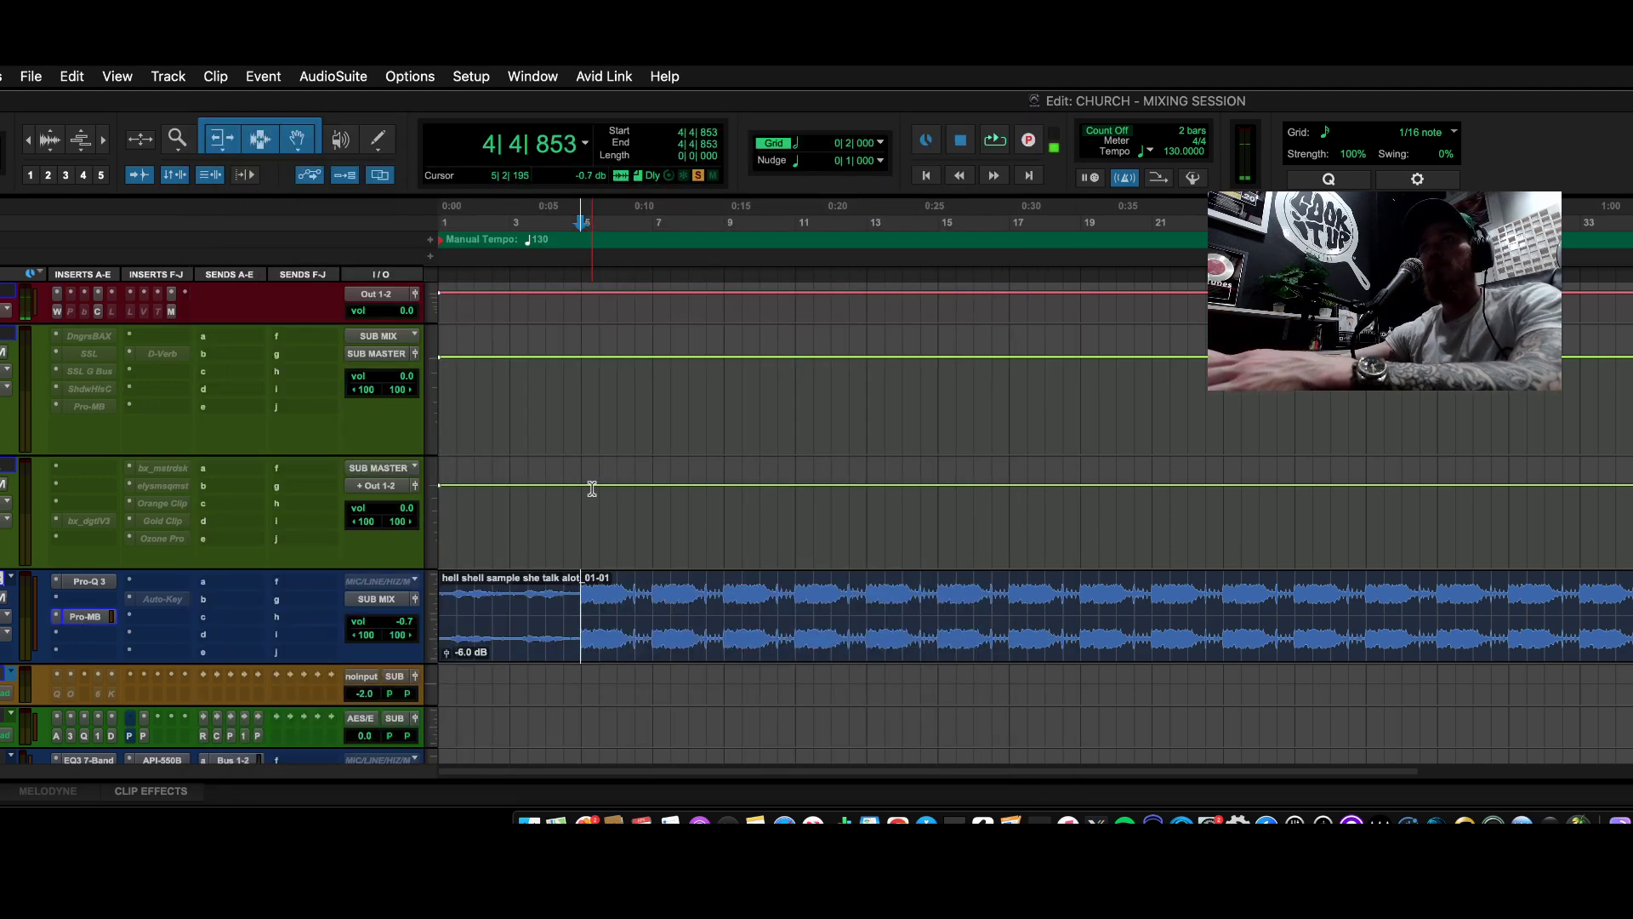
# - Play the sample with the sample track's Pro-MB insert open to view its low band, and close it
pyautogui.click(86, 617)
pyautogui.click(98, 621)
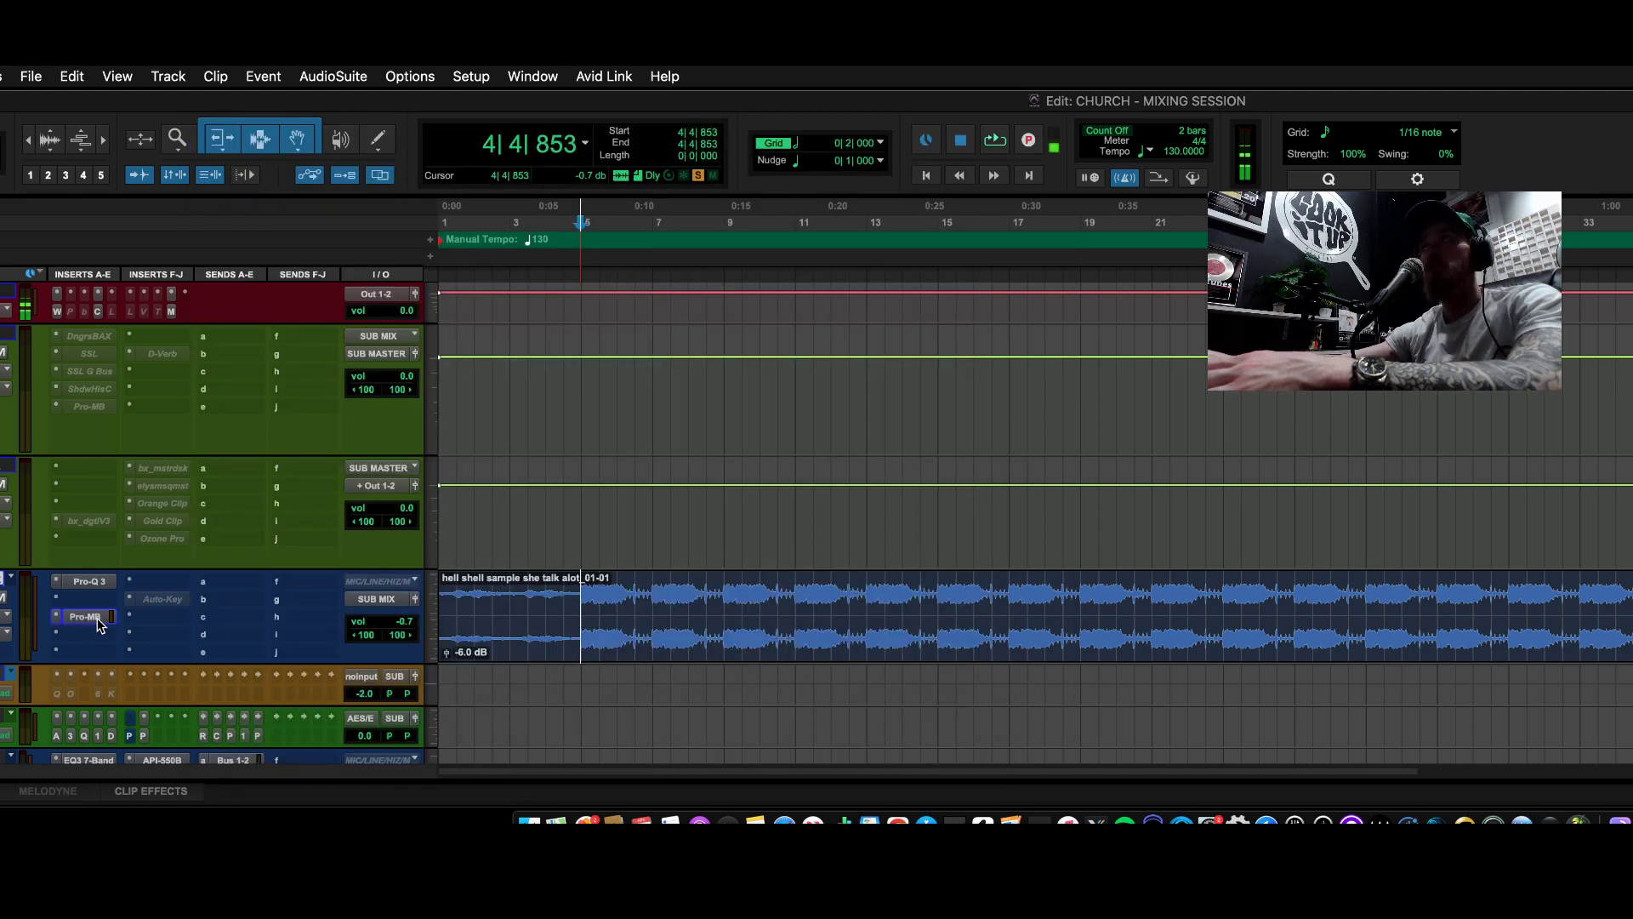
pyautogui.click(98, 622)
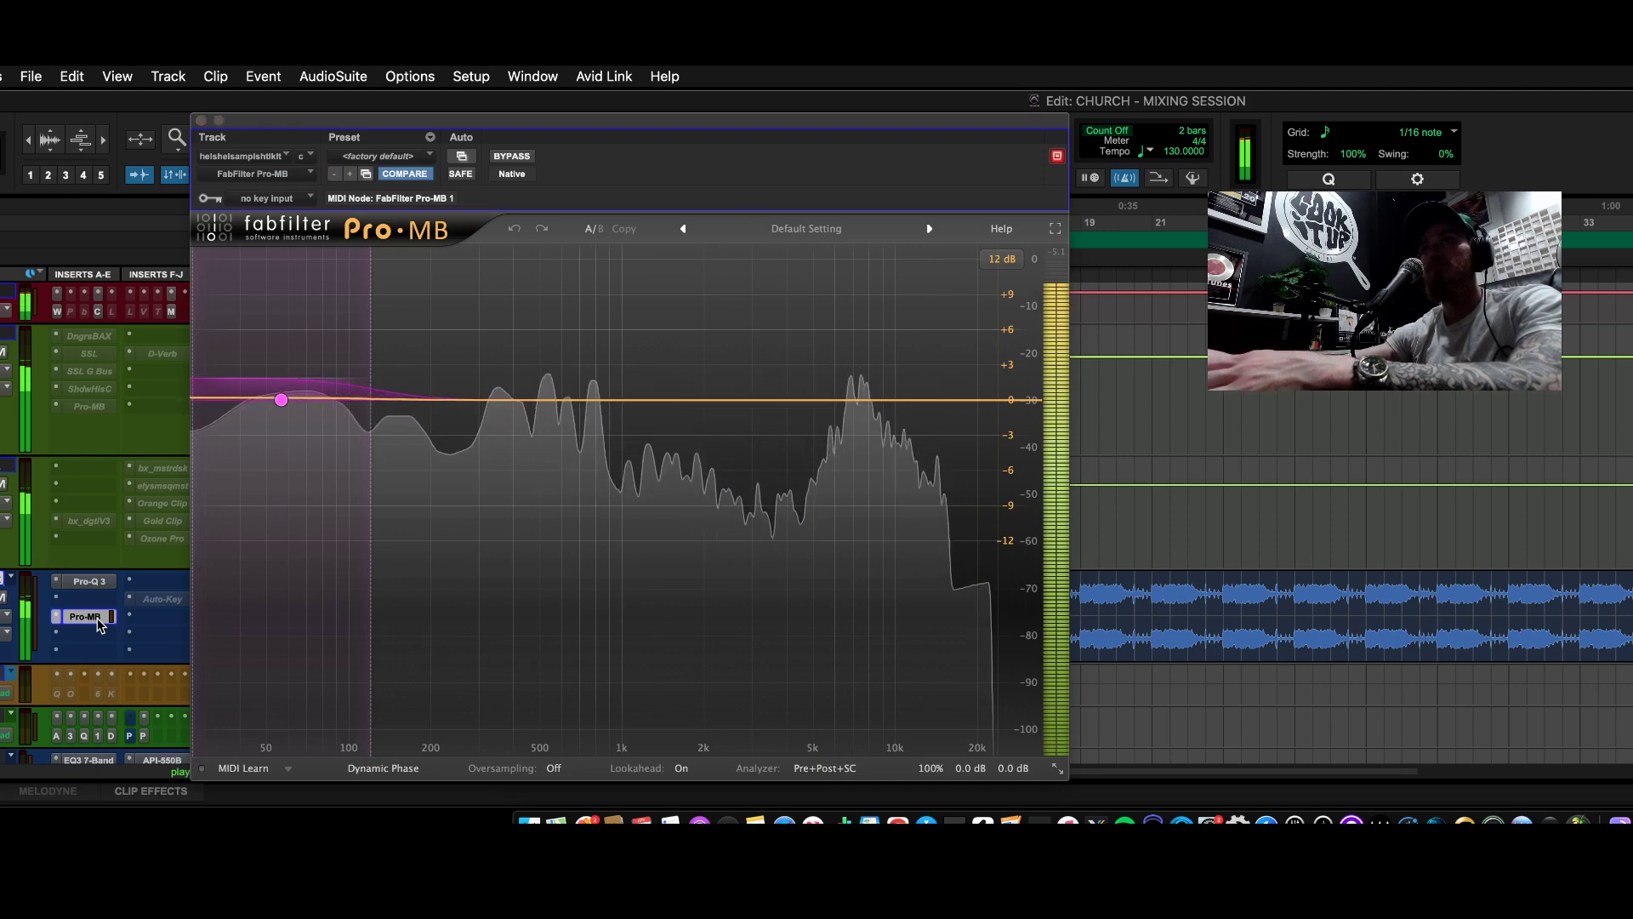
pyautogui.click(98, 621)
pyautogui.press('space')
# - Select the hook and verse vocals from 4|1|682 to 23|1|200 and view the HOOK LD track's Pro-Q 3 curve
pyautogui.scroll(-10, 837, 747)
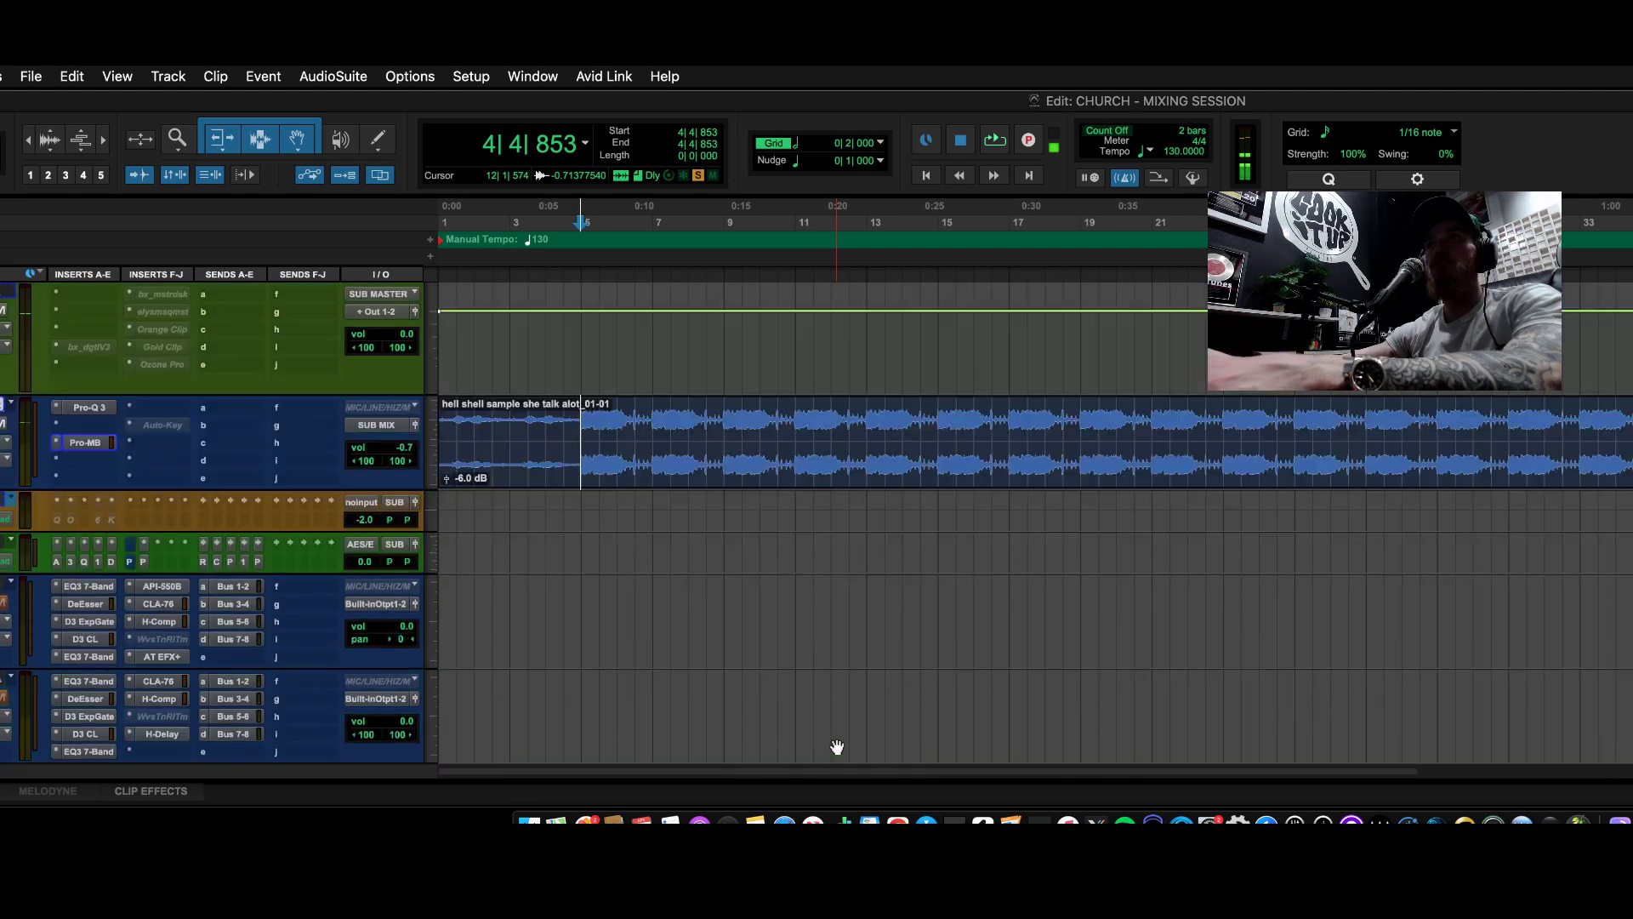
pyautogui.moveTo(552, 528); pyautogui.dragTo(1225, 668)
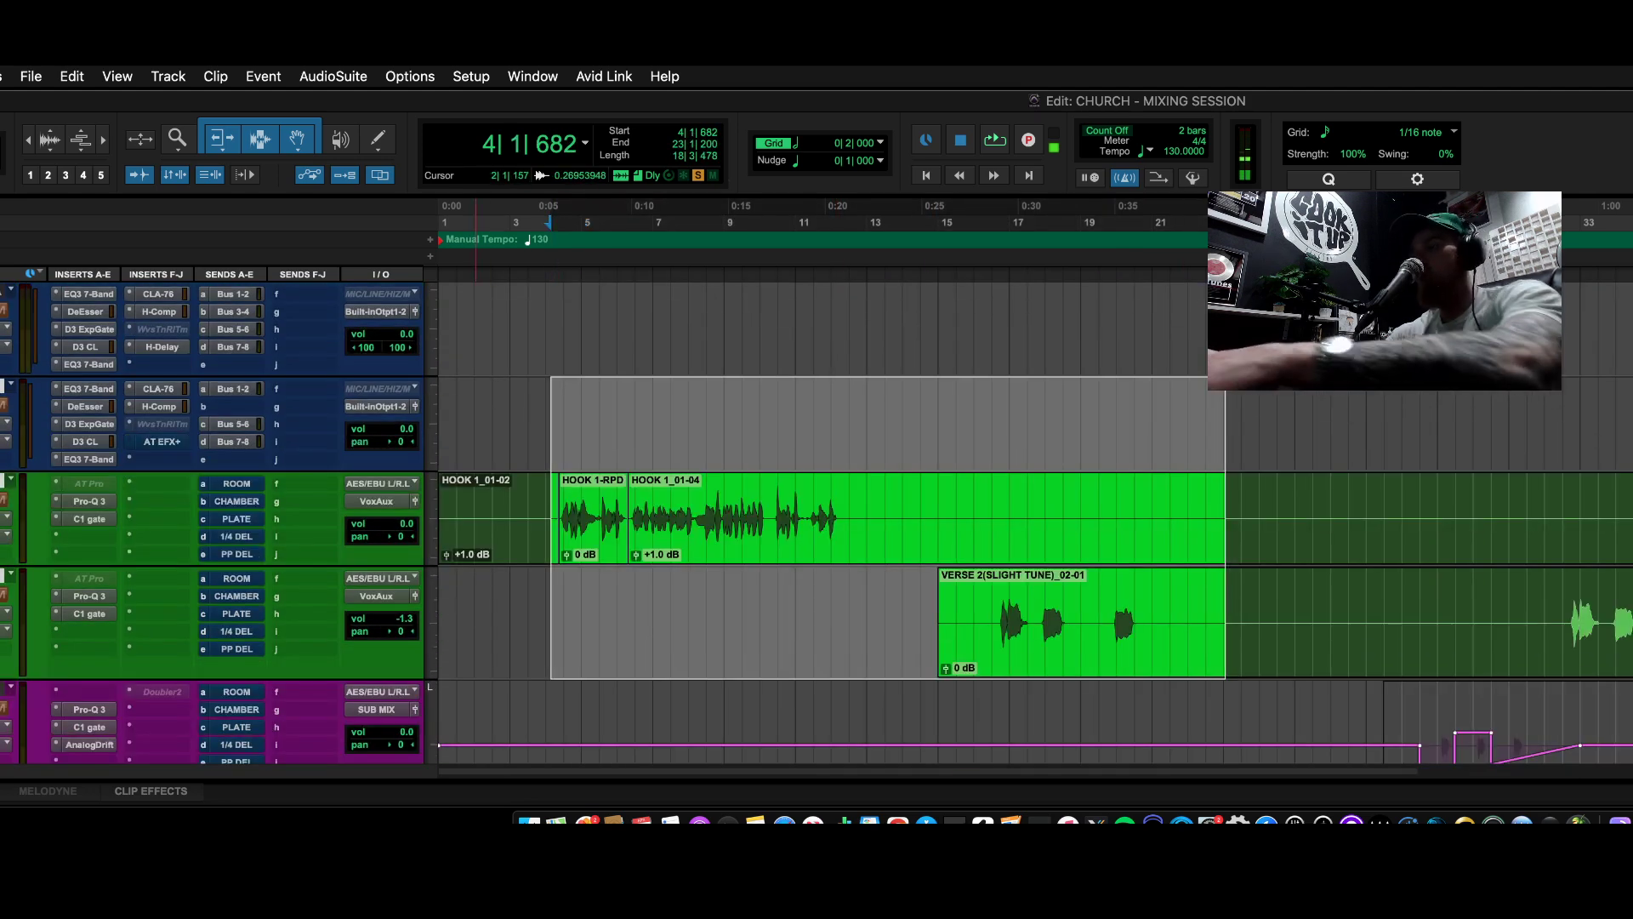
pyautogui.click(89, 501)
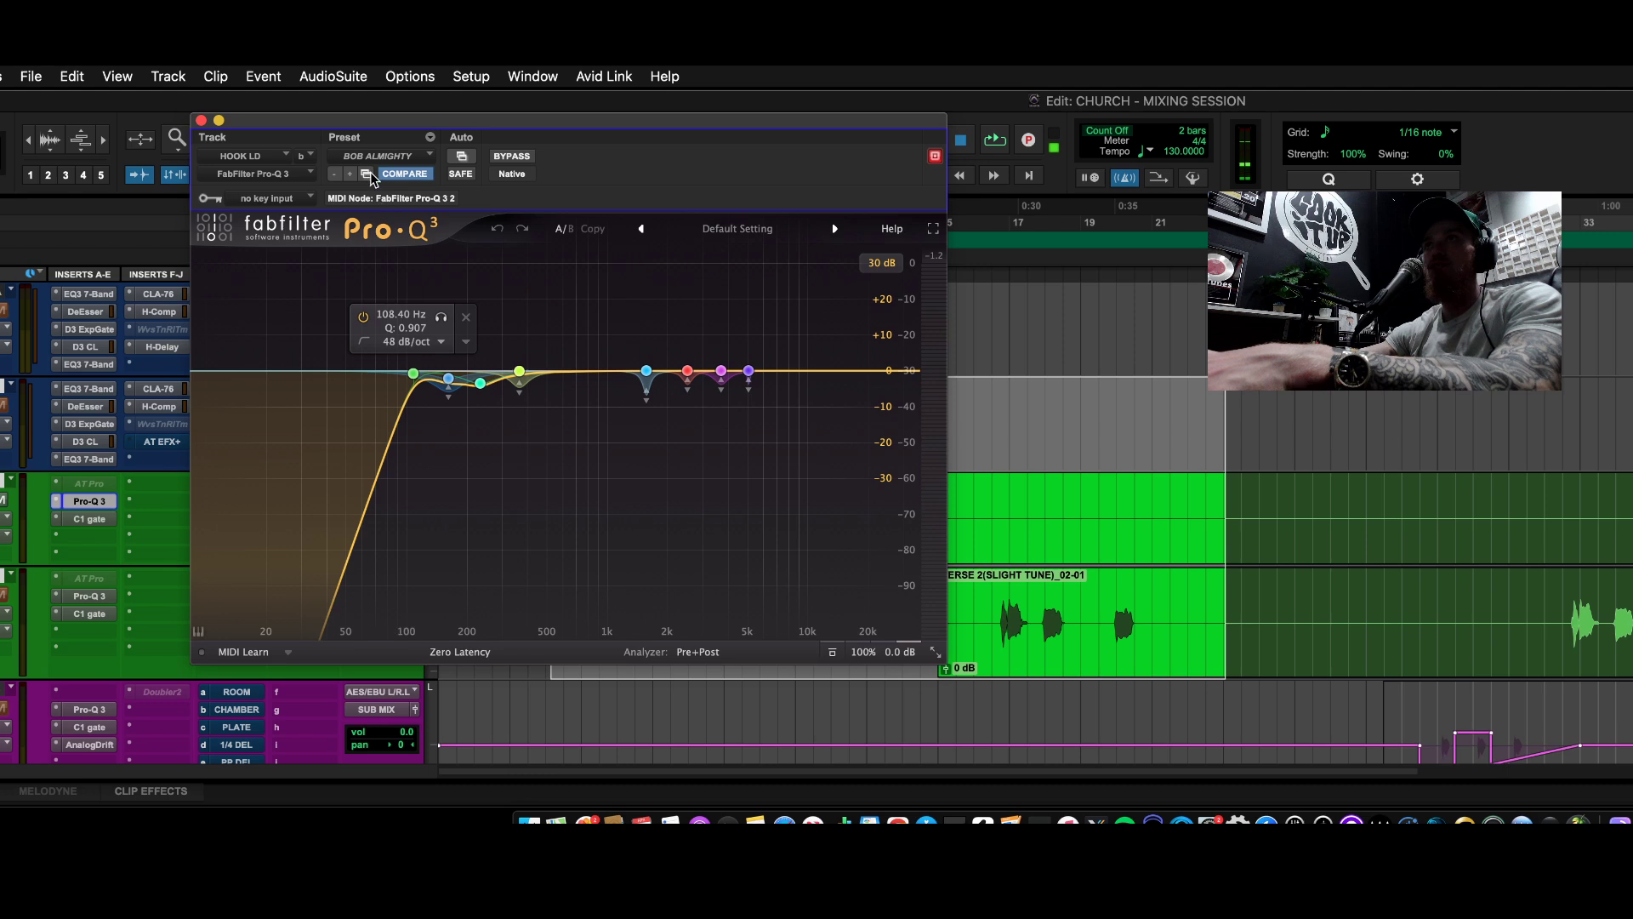
pyautogui.moveTo(374, 120); pyautogui.dragTo(890, 168)
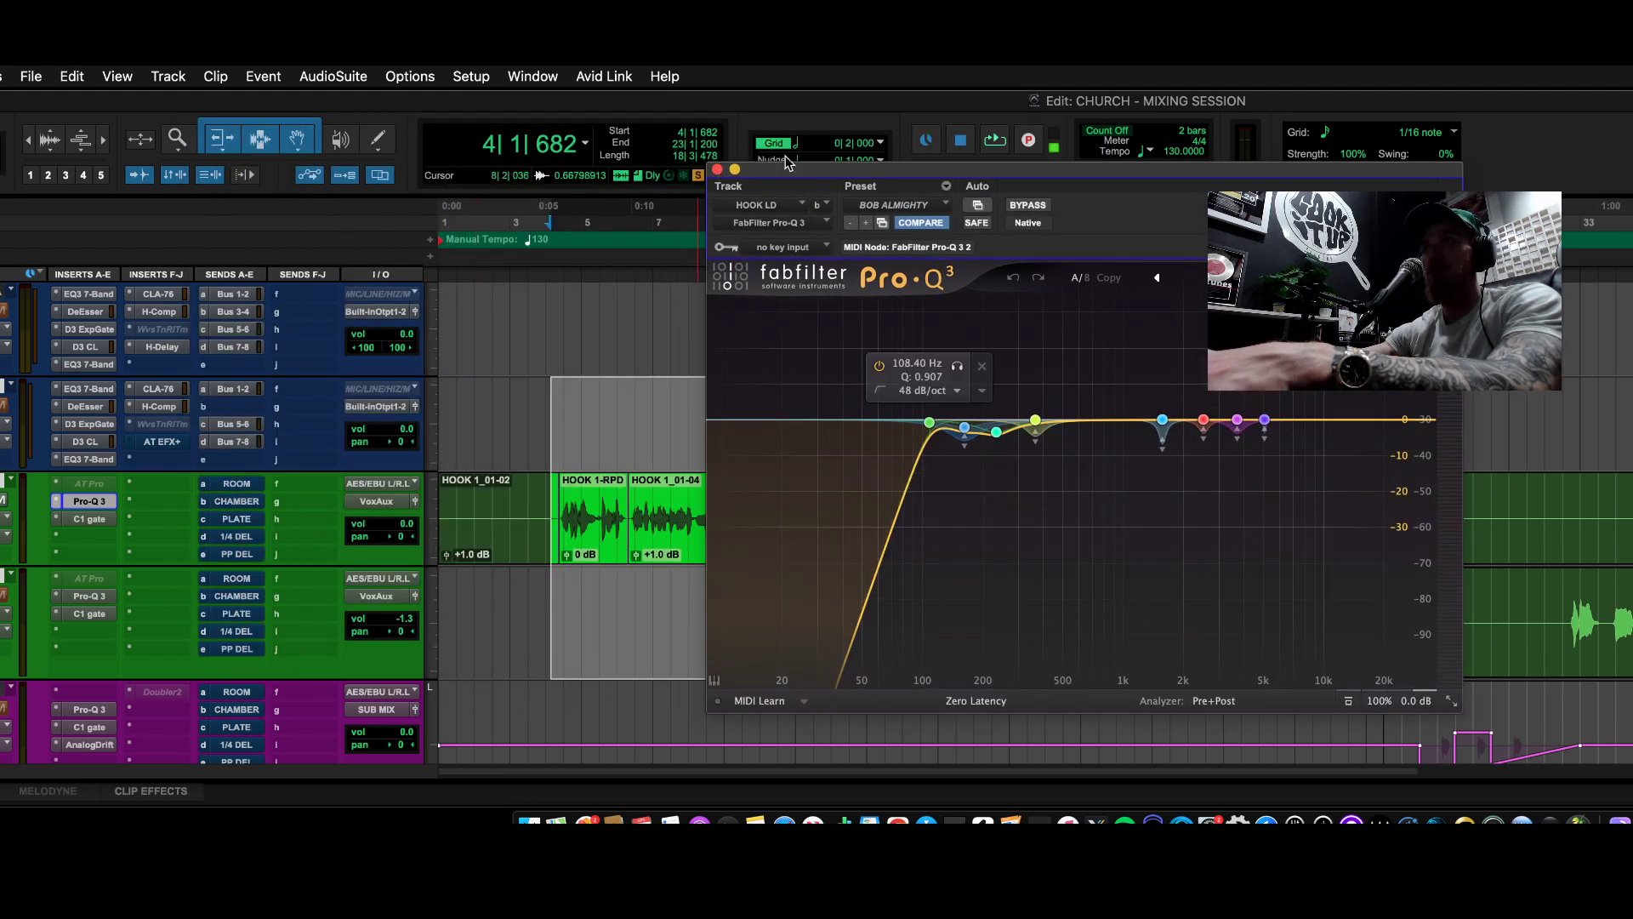
pyautogui.click(717, 170)
# - Play back the selected hook vocals and recheck the HOOK LD track's Pro-Q 3 insert
pyautogui.press('space')
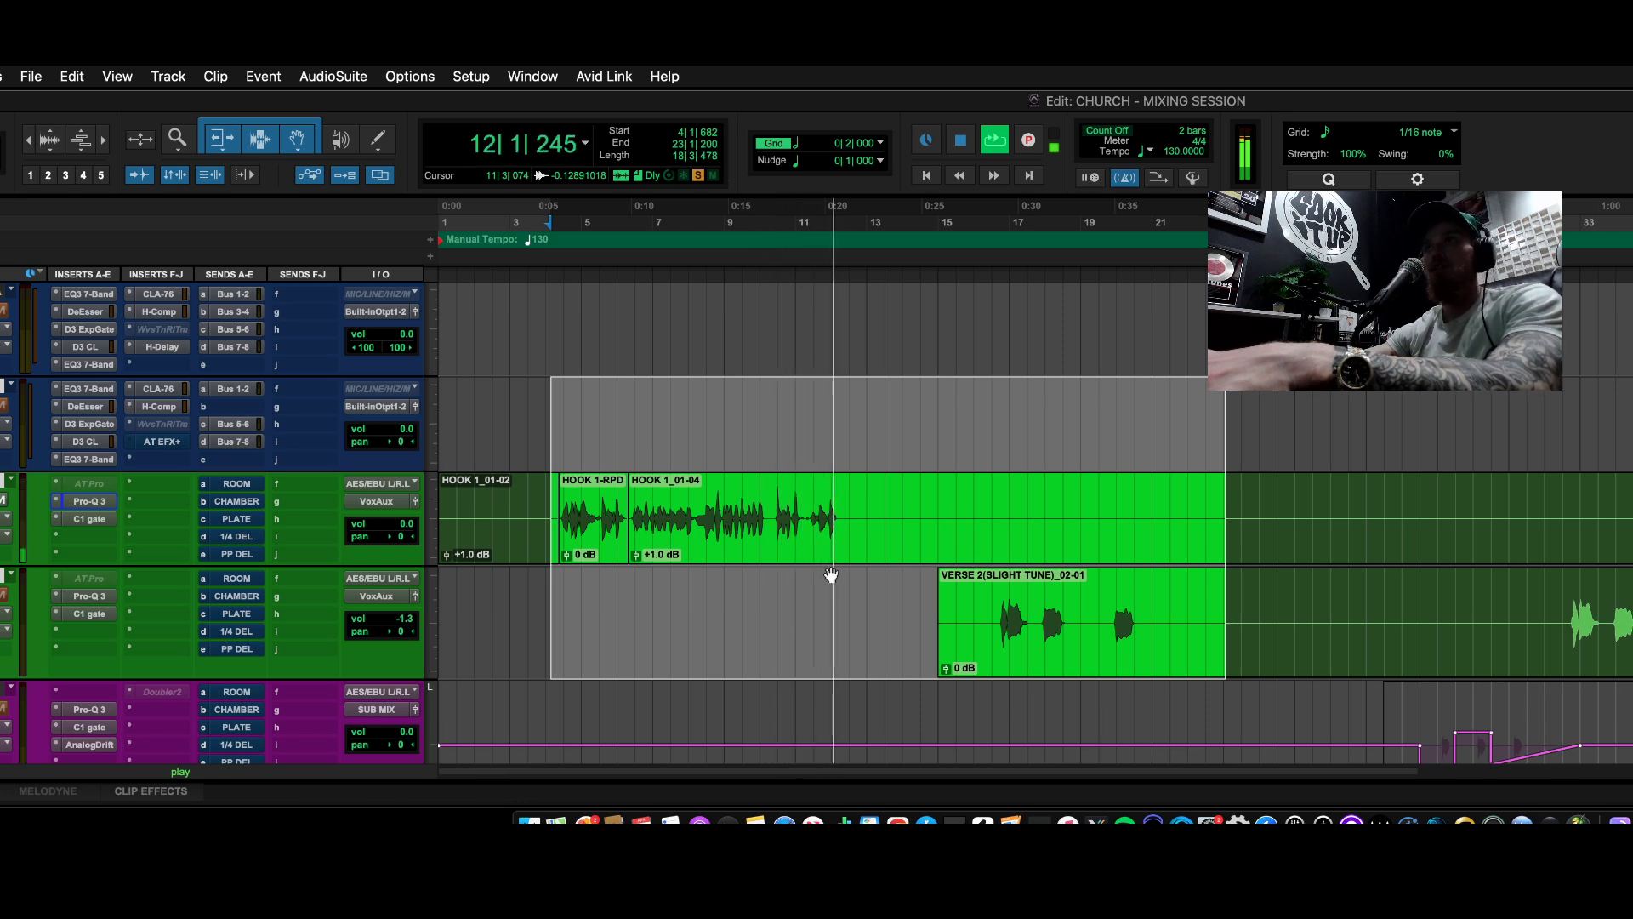
pyautogui.press('space')
pyautogui.click(85, 502)
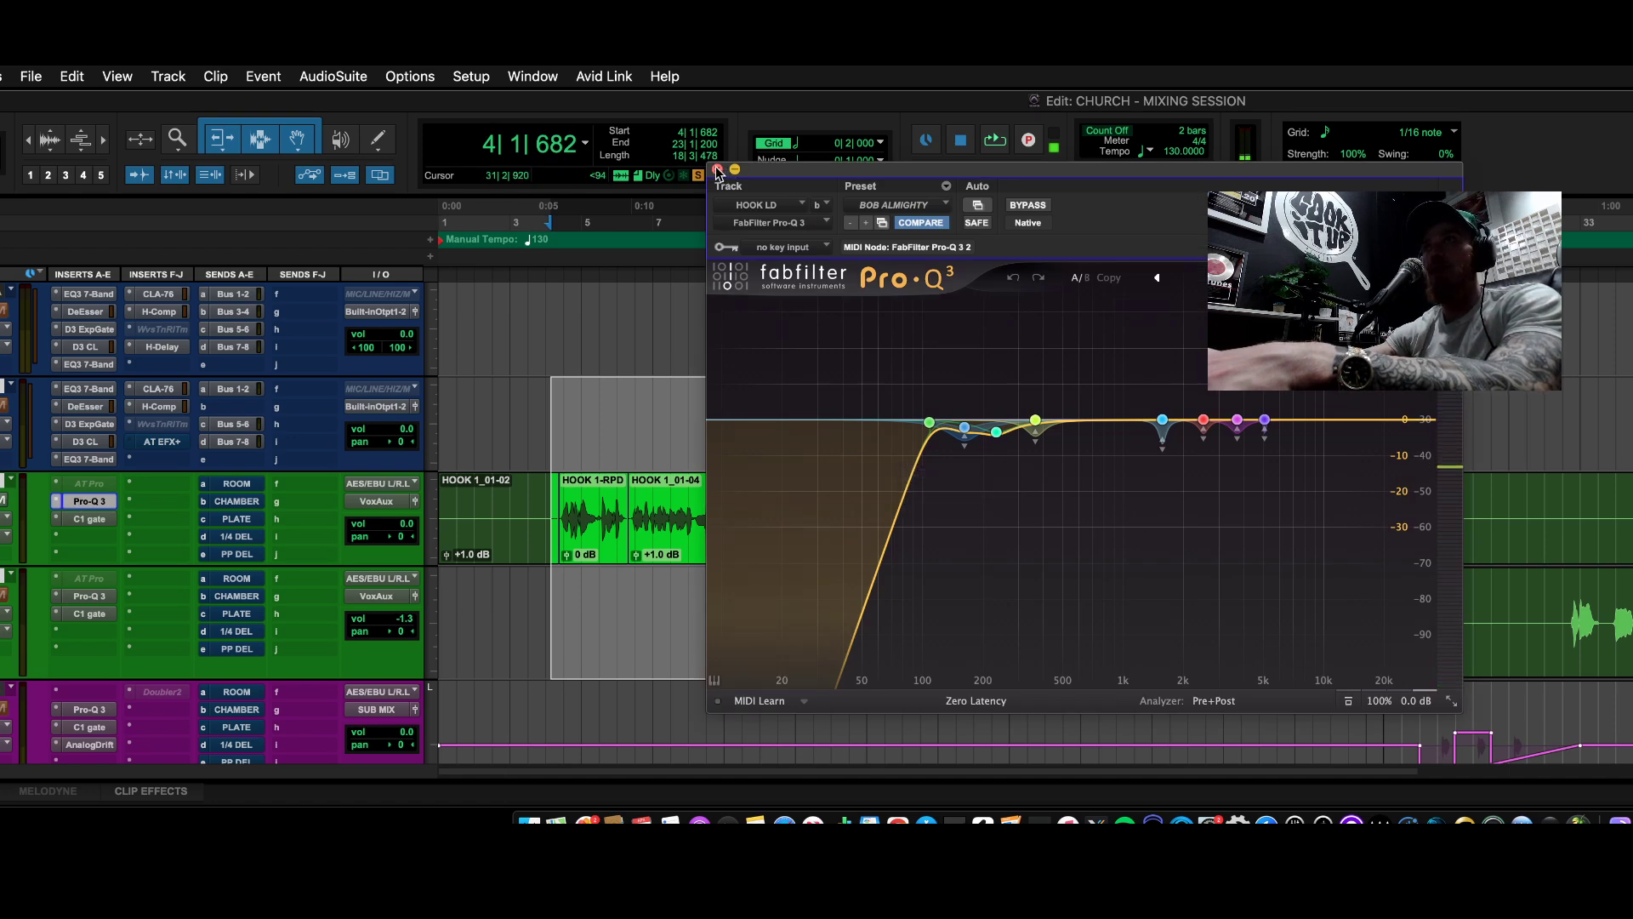
pyautogui.click(717, 169)
# - Move the VOXAUX track up the track list, directly above the ALL LEAD VOX track
pyautogui.scroll(-3, 586, 459)
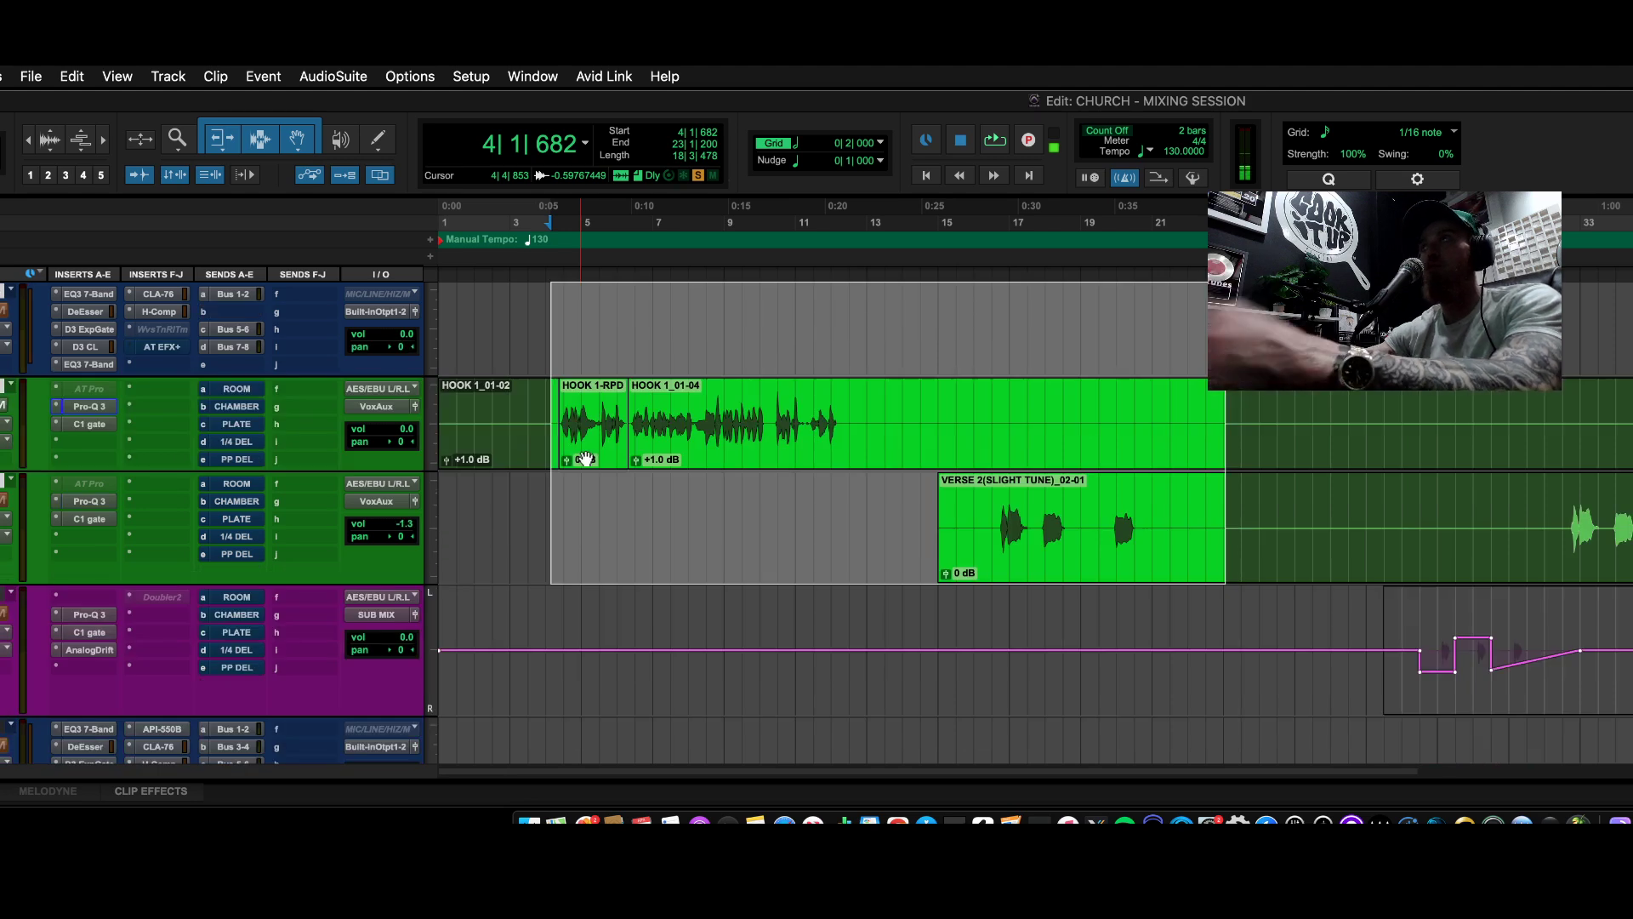
pyautogui.scroll(-6, 586, 459)
pyautogui.scroll(5, 586, 459)
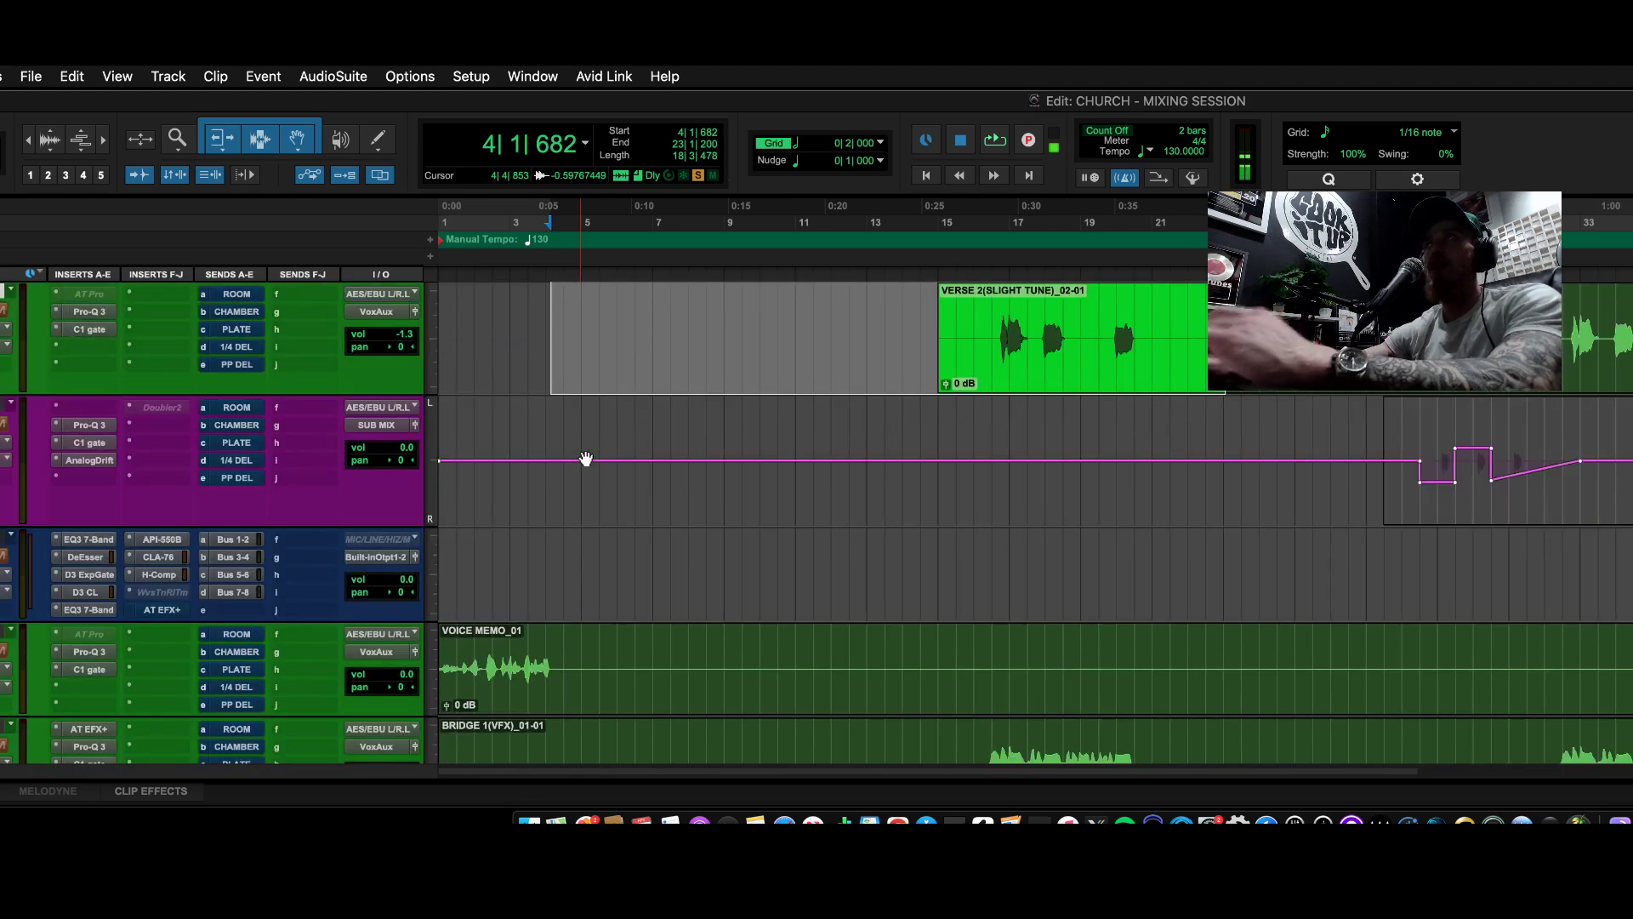
pyautogui.scroll(-5, 586, 460)
pyautogui.scroll(-2, 586, 459)
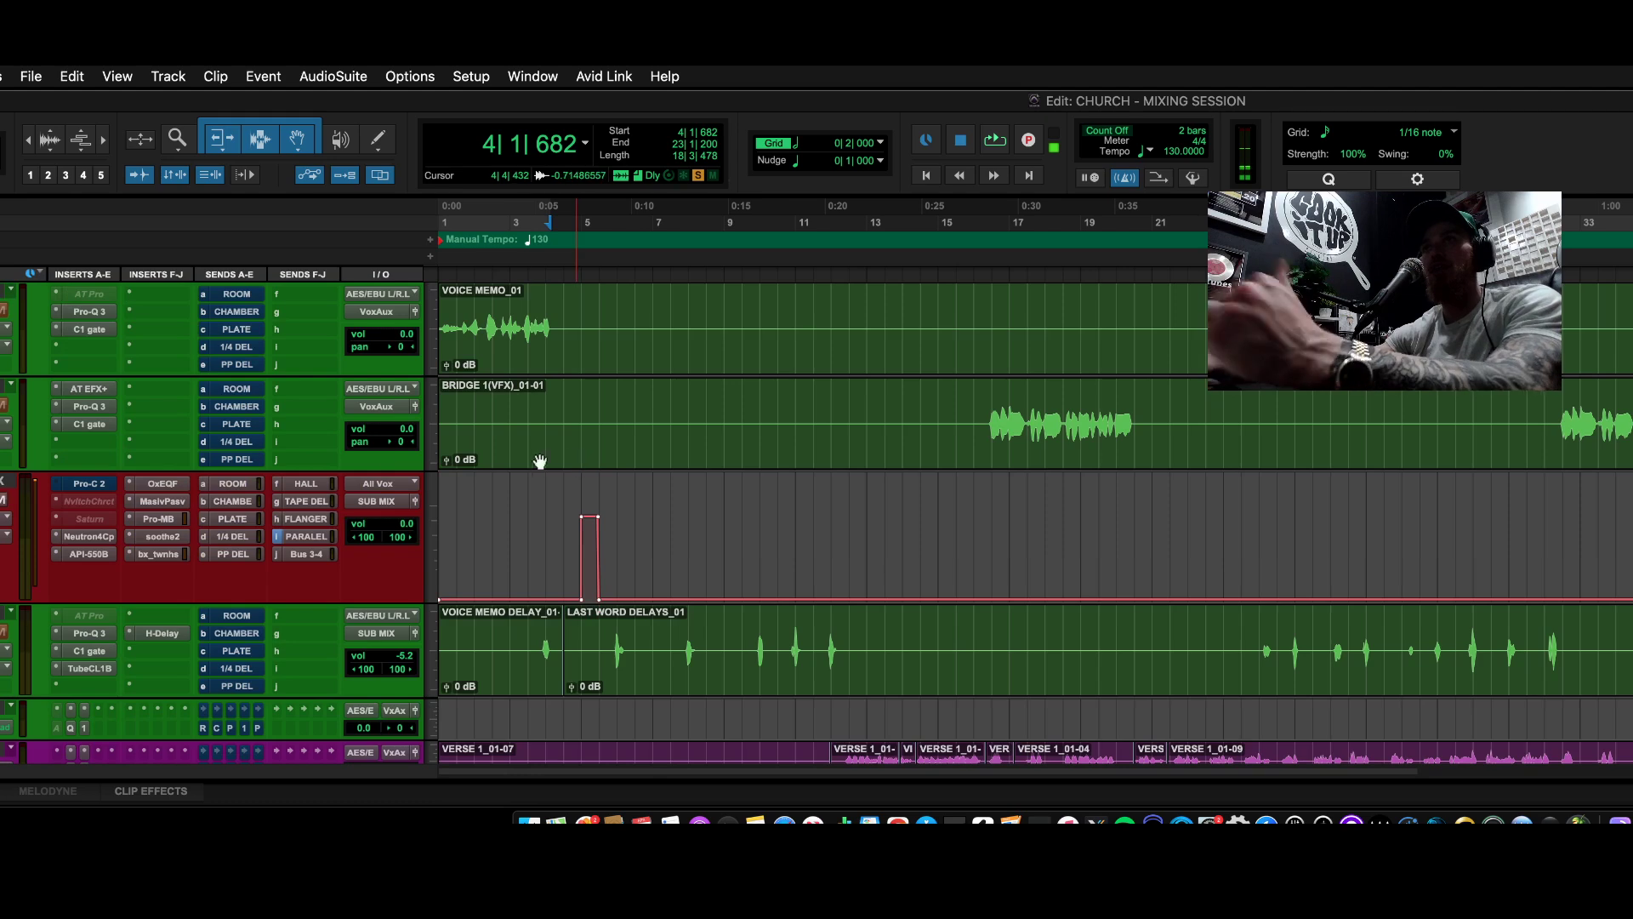
pyautogui.scroll(-8, 390, 464)
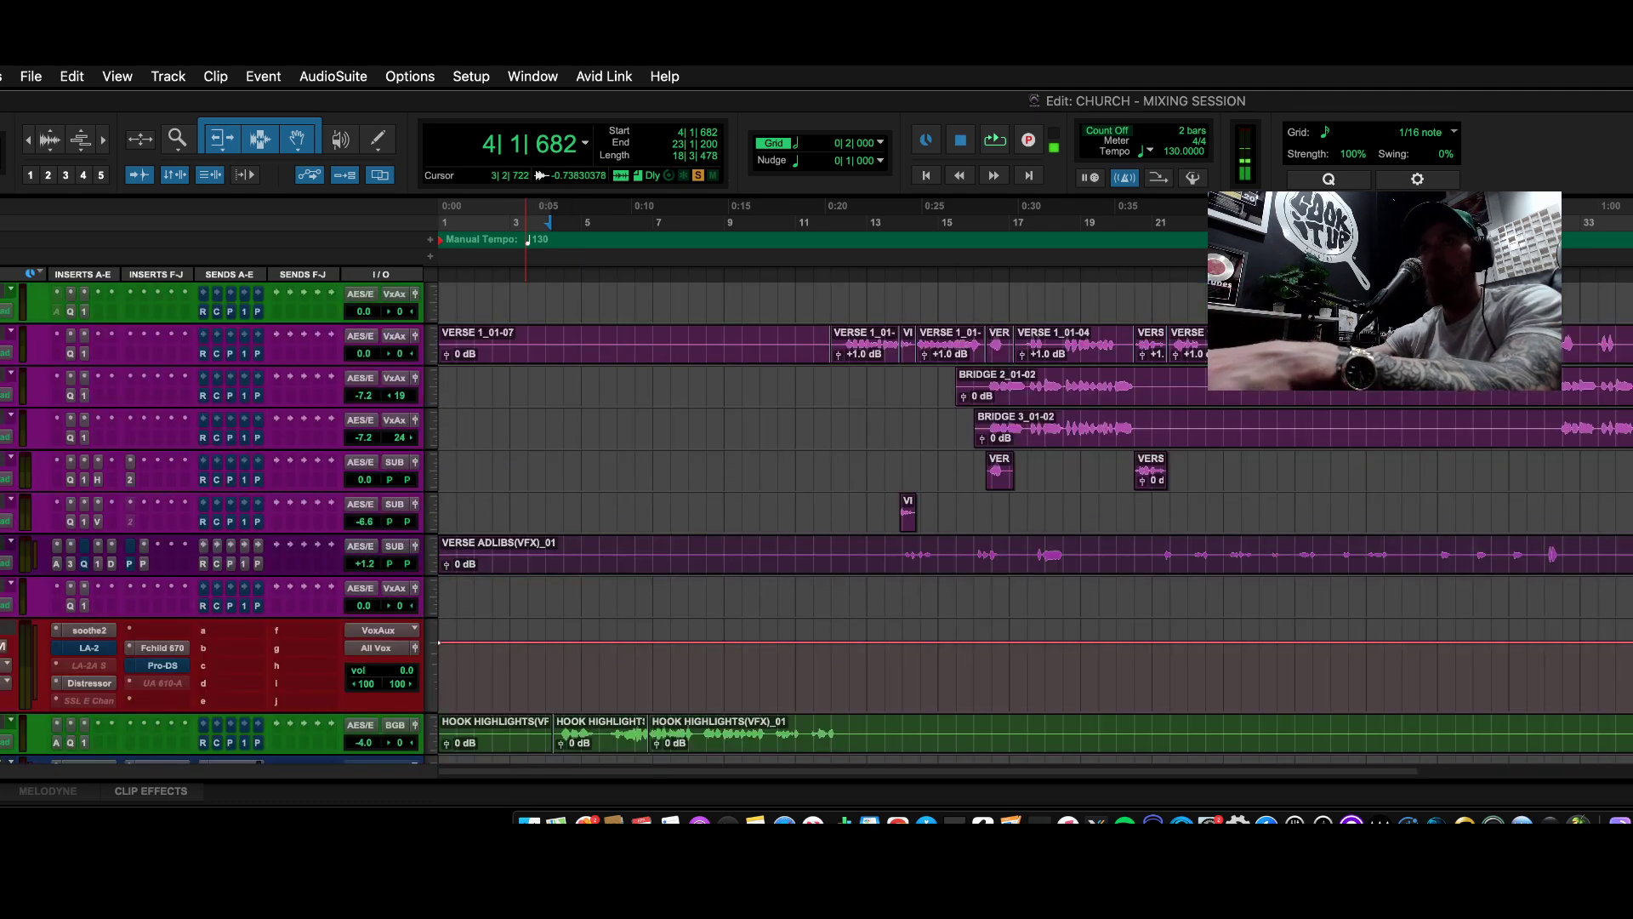
pyautogui.scroll(8, 235, 745)
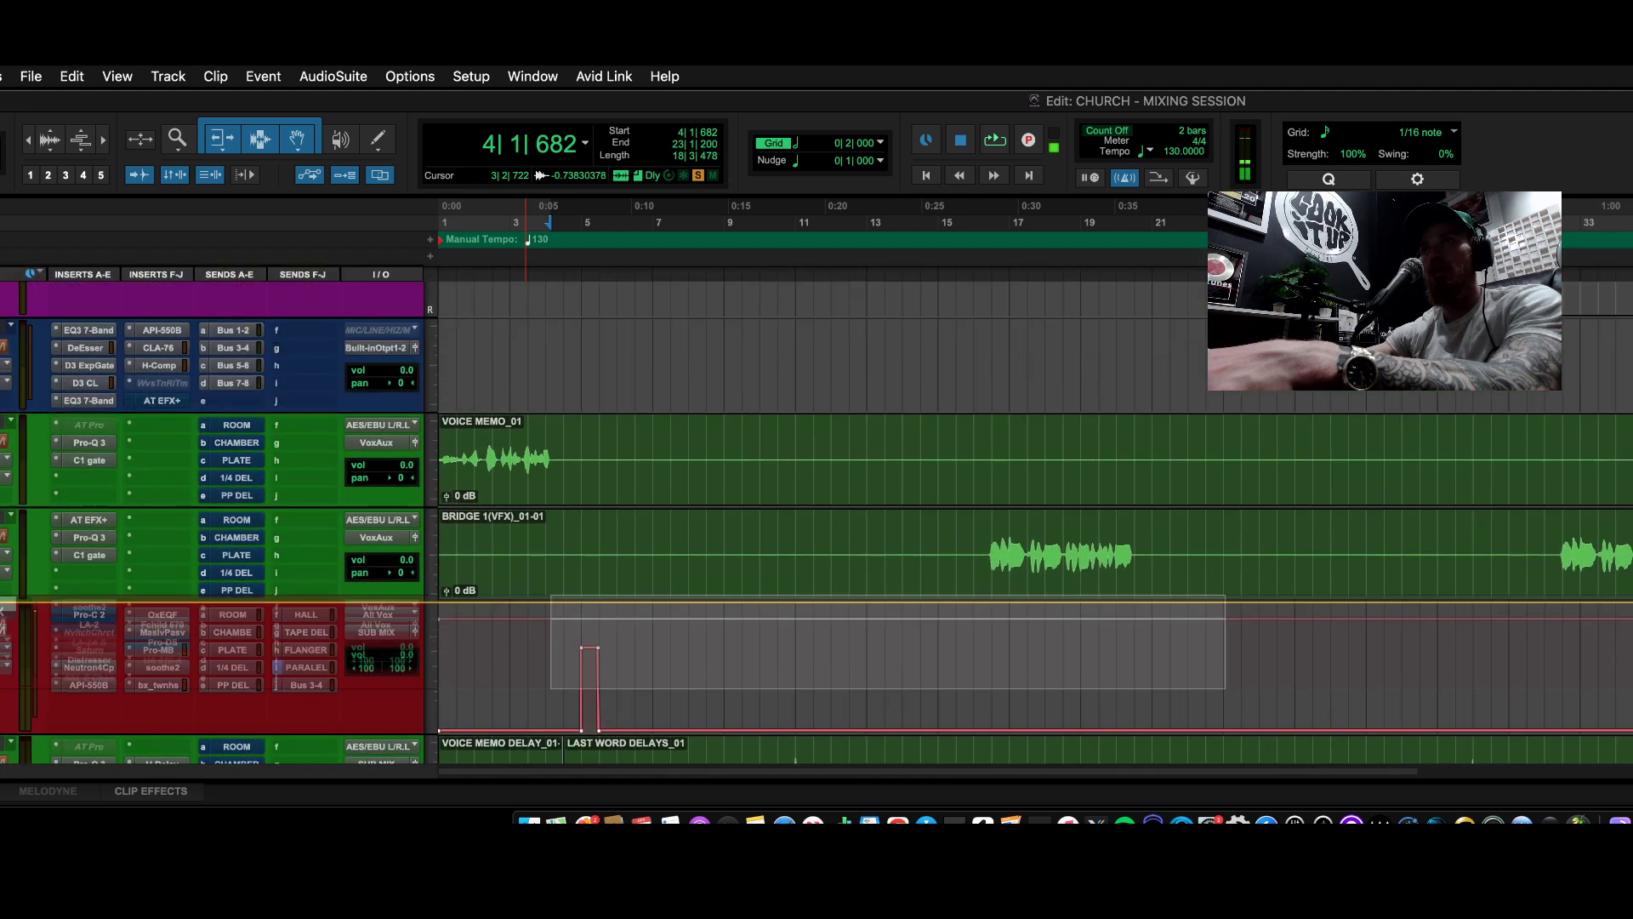
# - Play the selection with the VOXAUX track's soothe2 insert open to inspect its resonance reduction, and close it
pyautogui.click(74, 616)
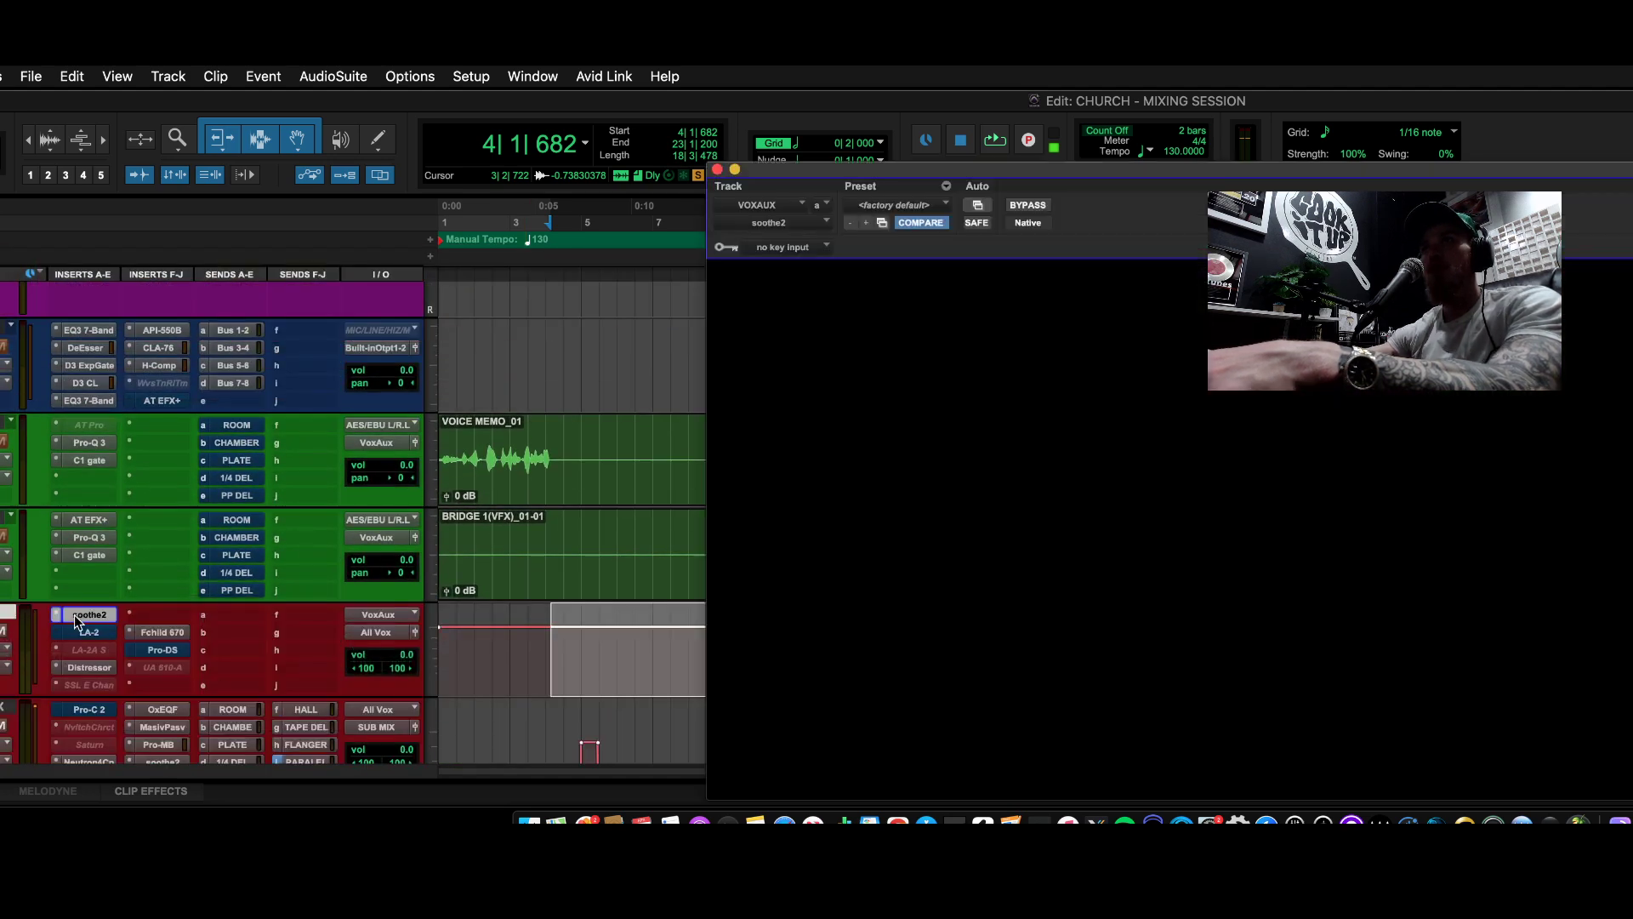
pyautogui.click(74, 614)
pyautogui.scroll(-4, 74, 614)
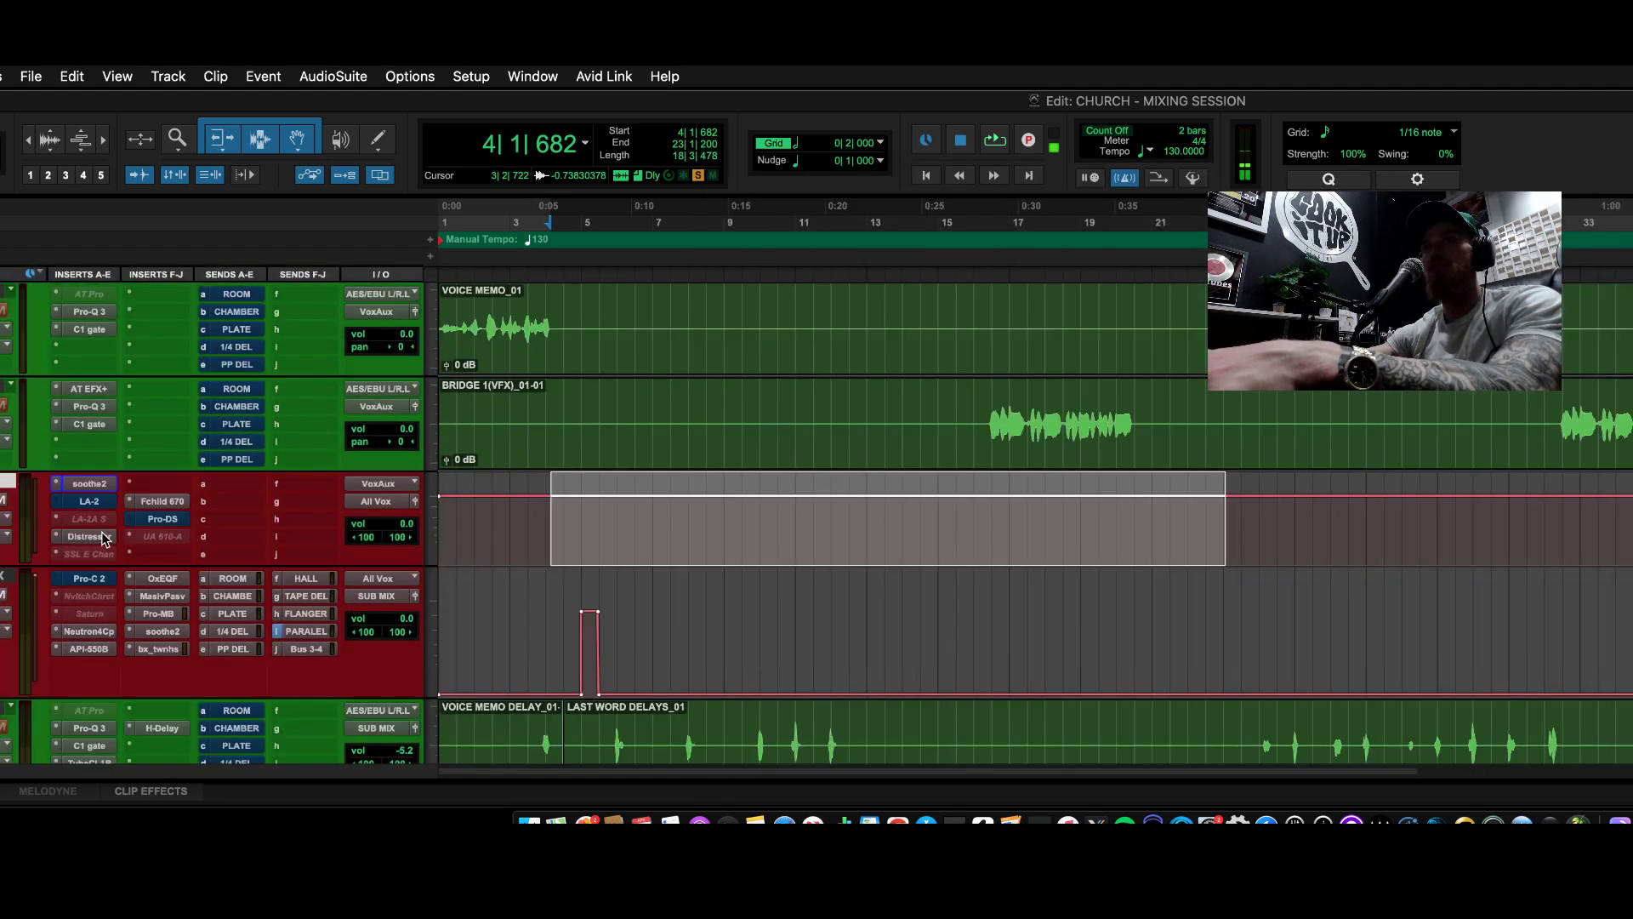
pyautogui.click(88, 483)
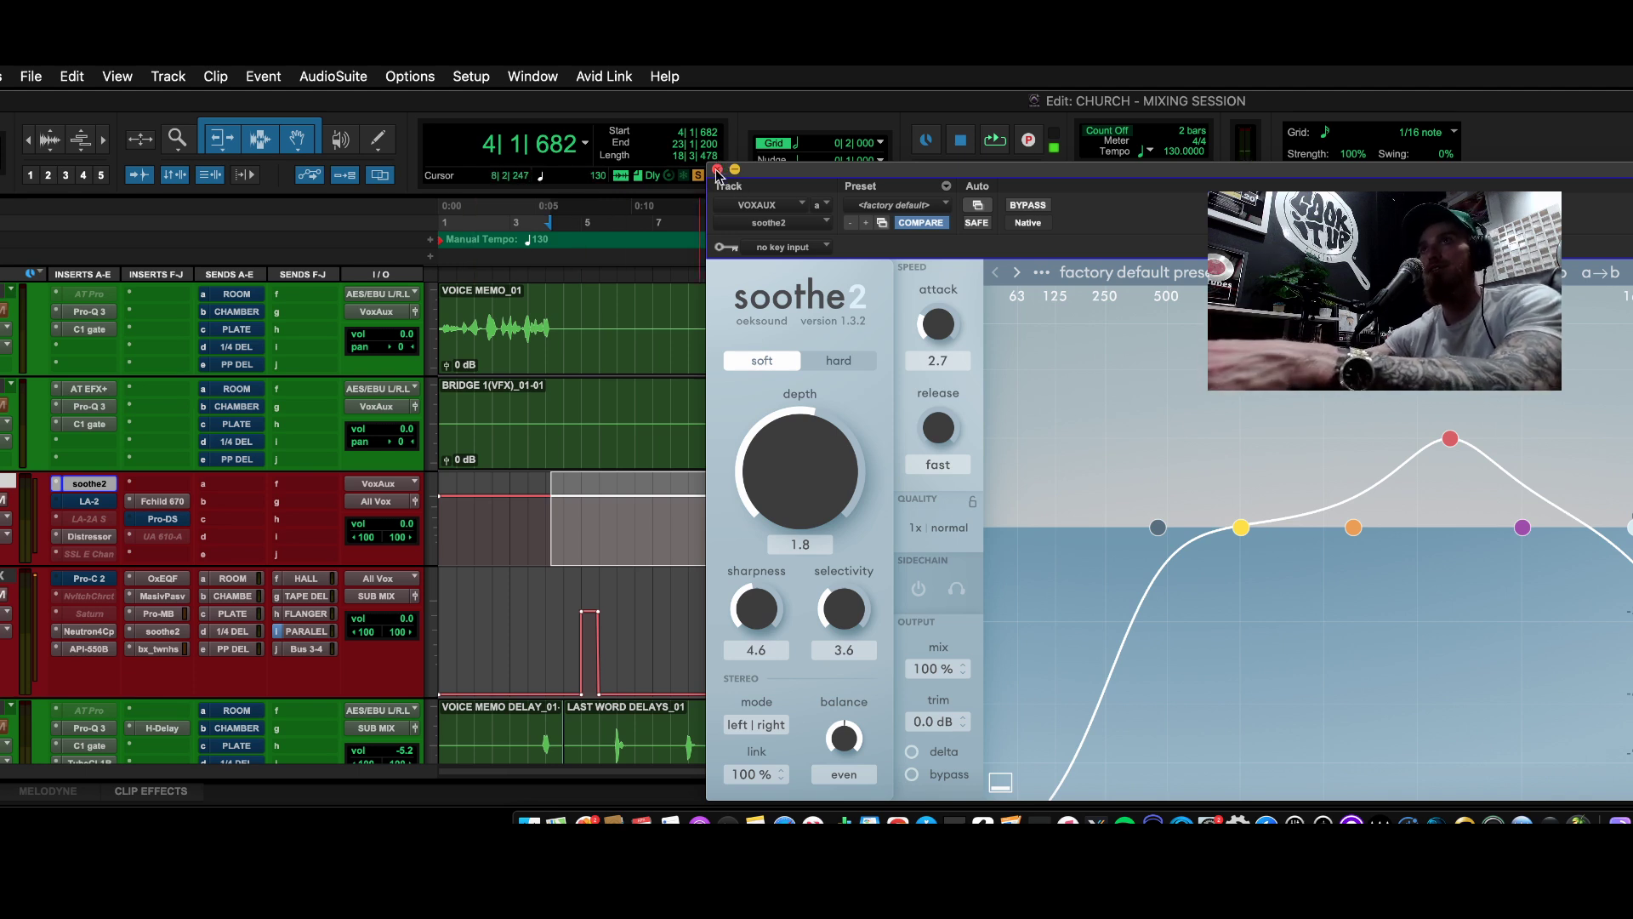
pyautogui.press('space')
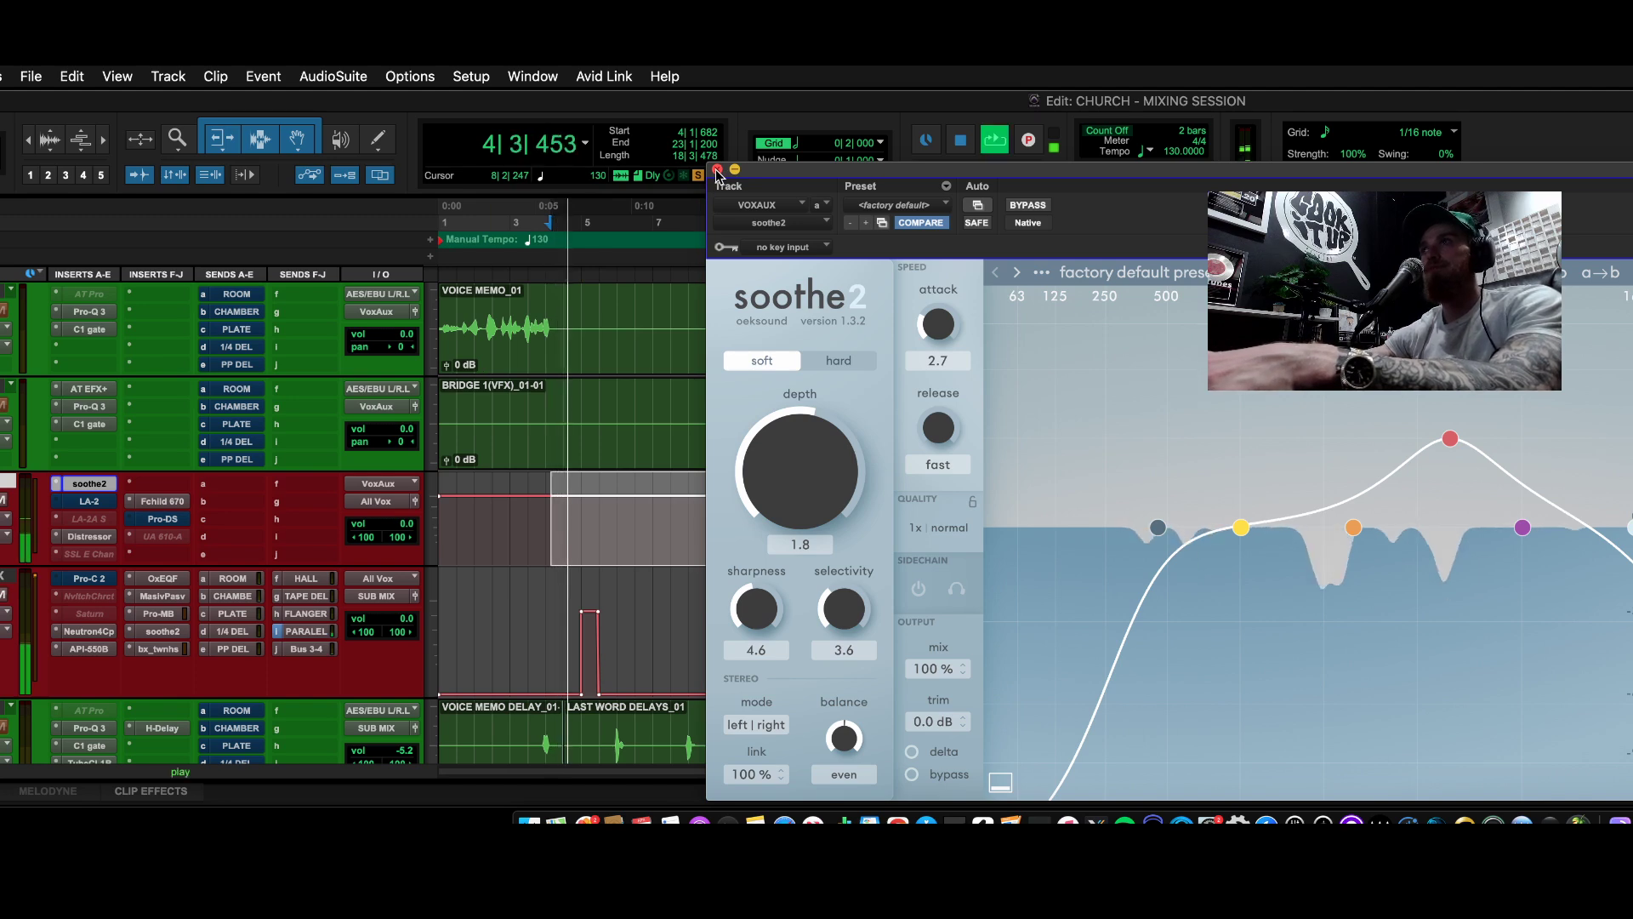
pyautogui.press('space')
pyautogui.click(717, 170)
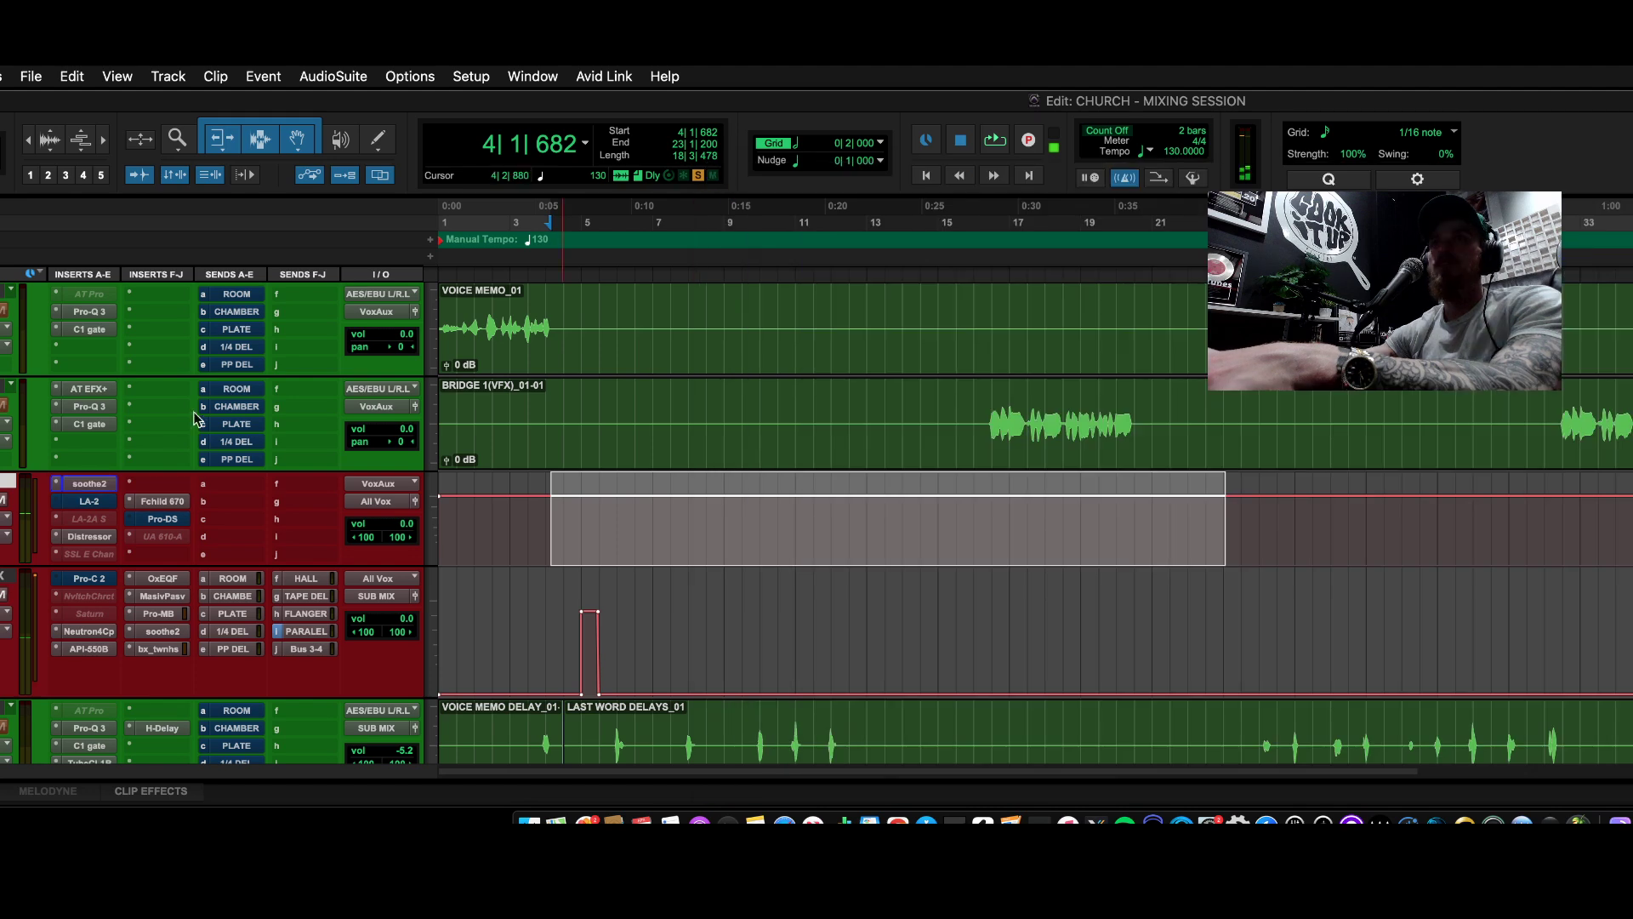
# - Inspect the VOXAUX track's Distressor settings and its gain reduction during playback, and close the plug-in
pyautogui.click(90, 541)
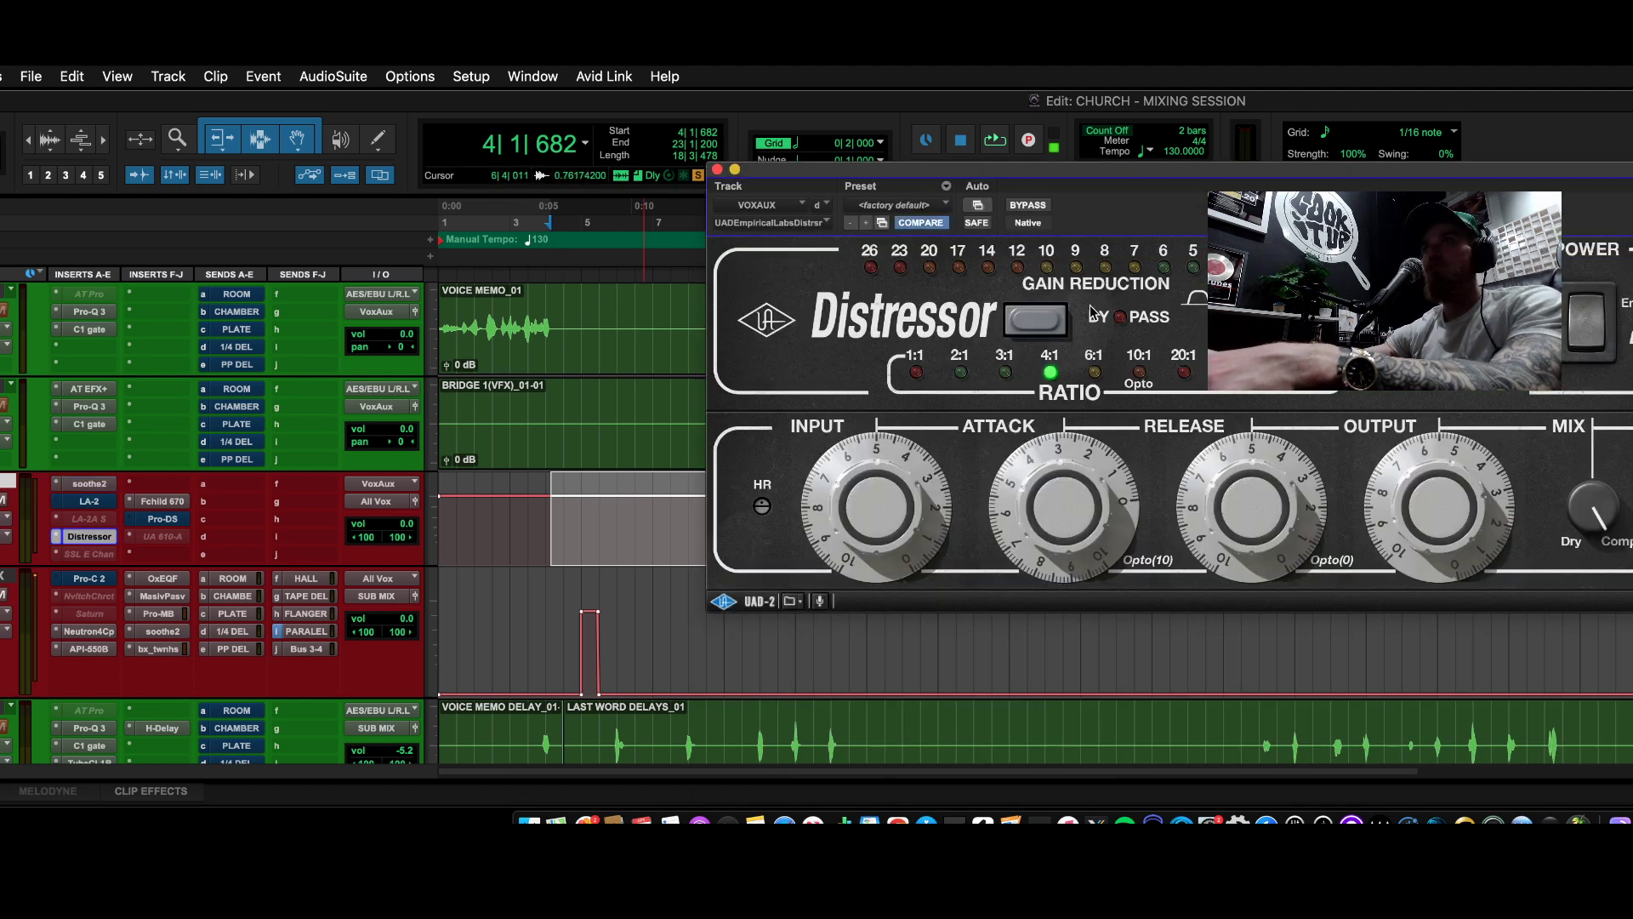
pyautogui.moveTo(1022, 170); pyautogui.dragTo(802, 170)
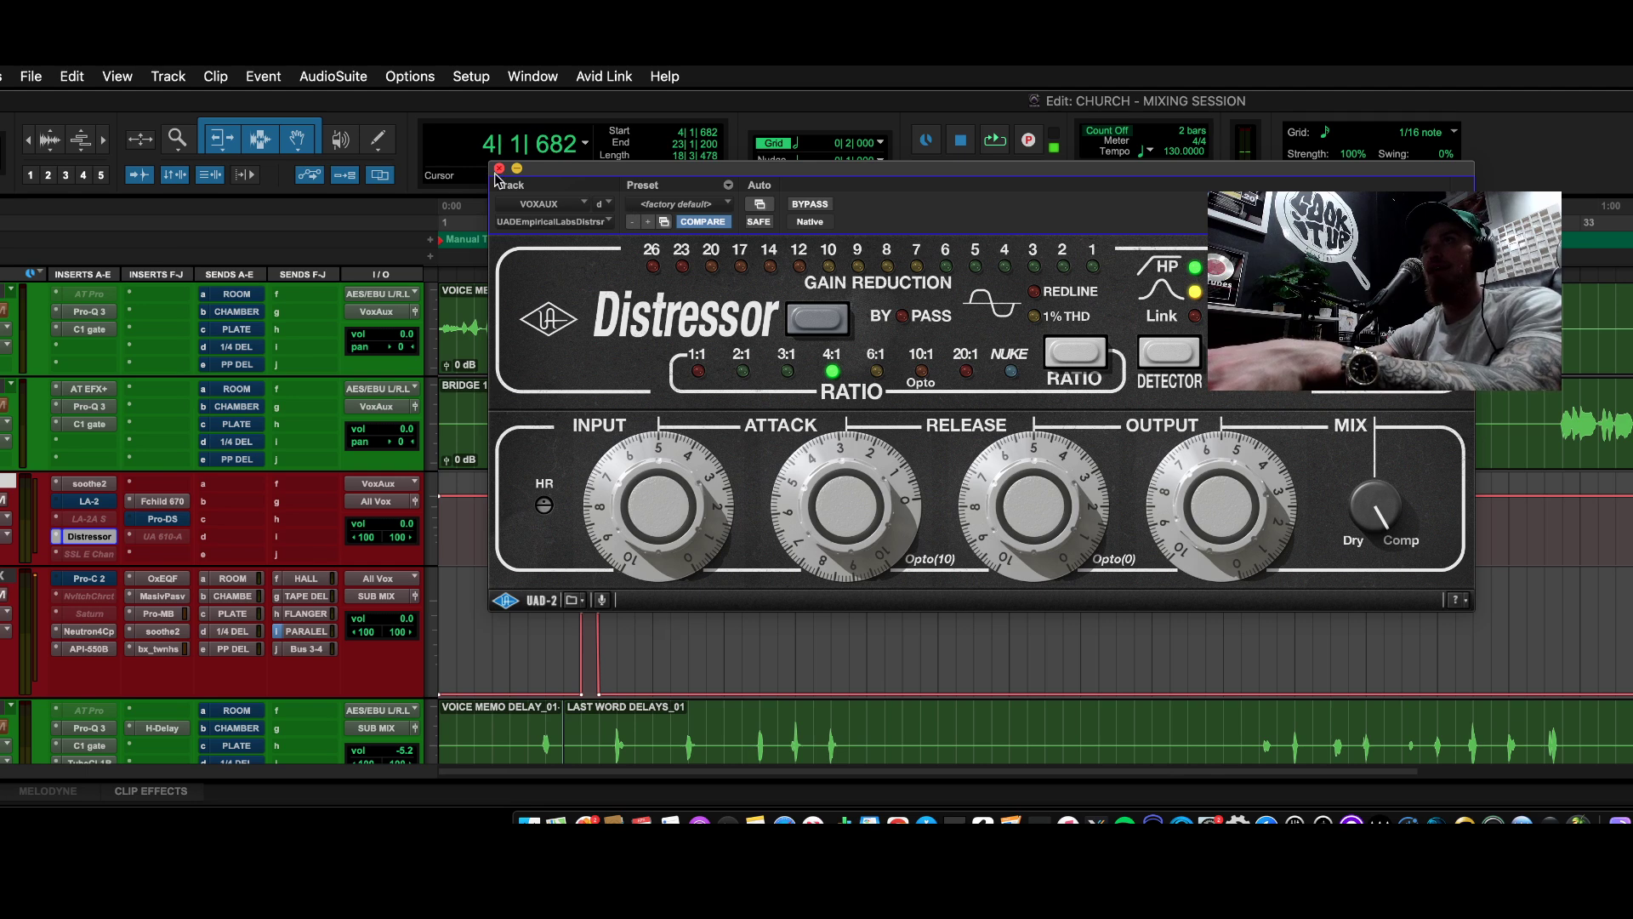
pyautogui.press('space')
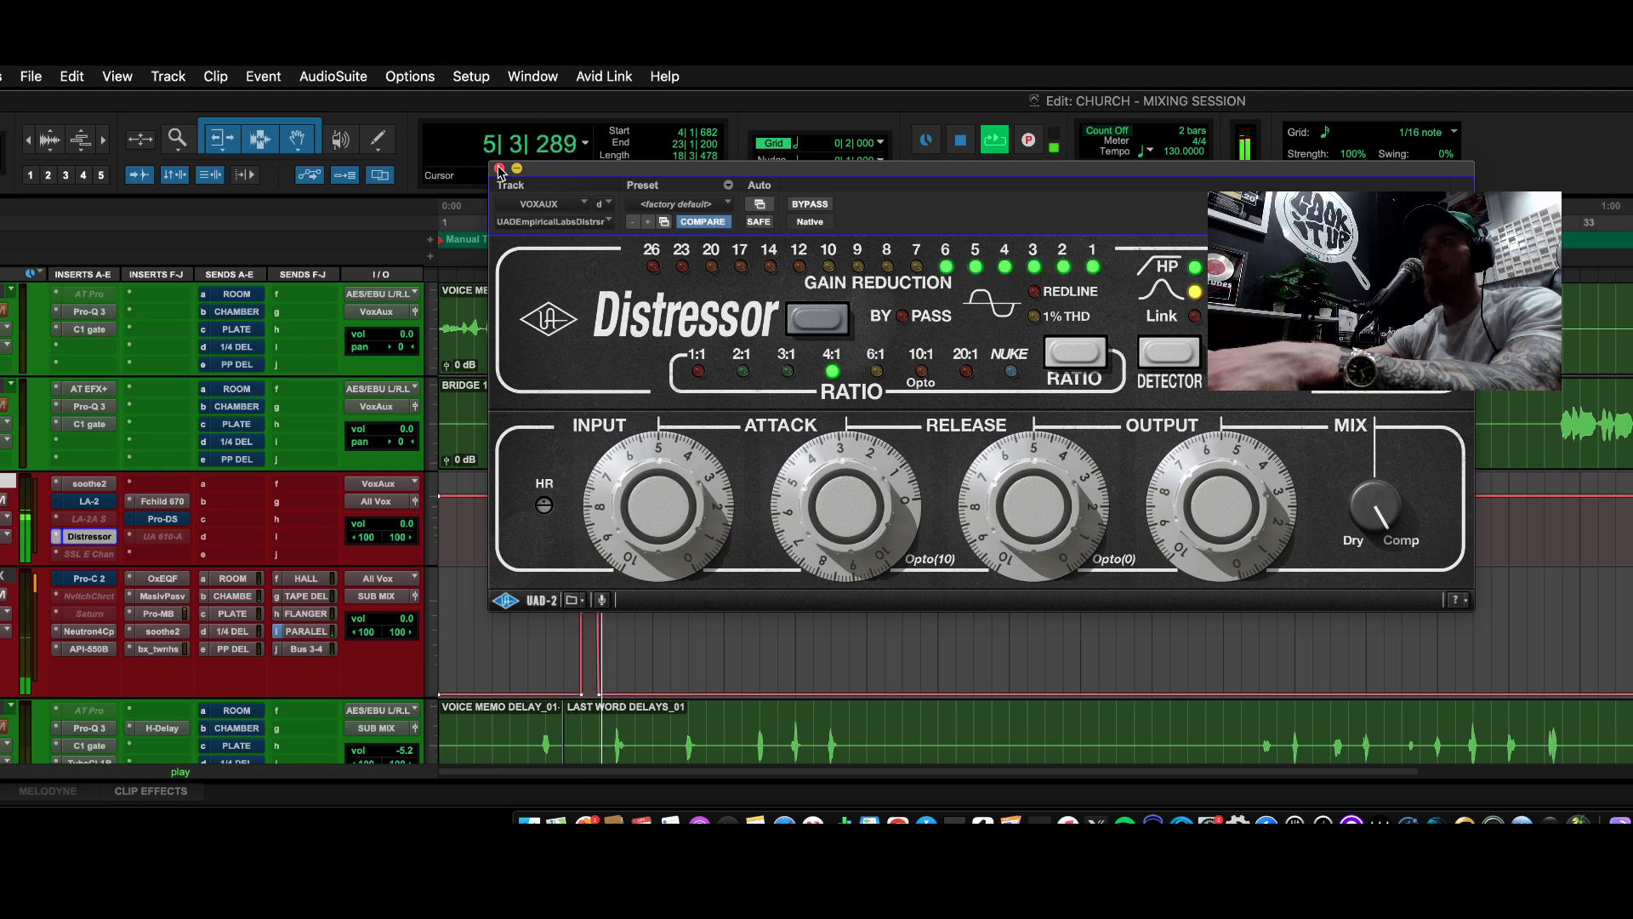
pyautogui.click(499, 169)
pyautogui.press('space')
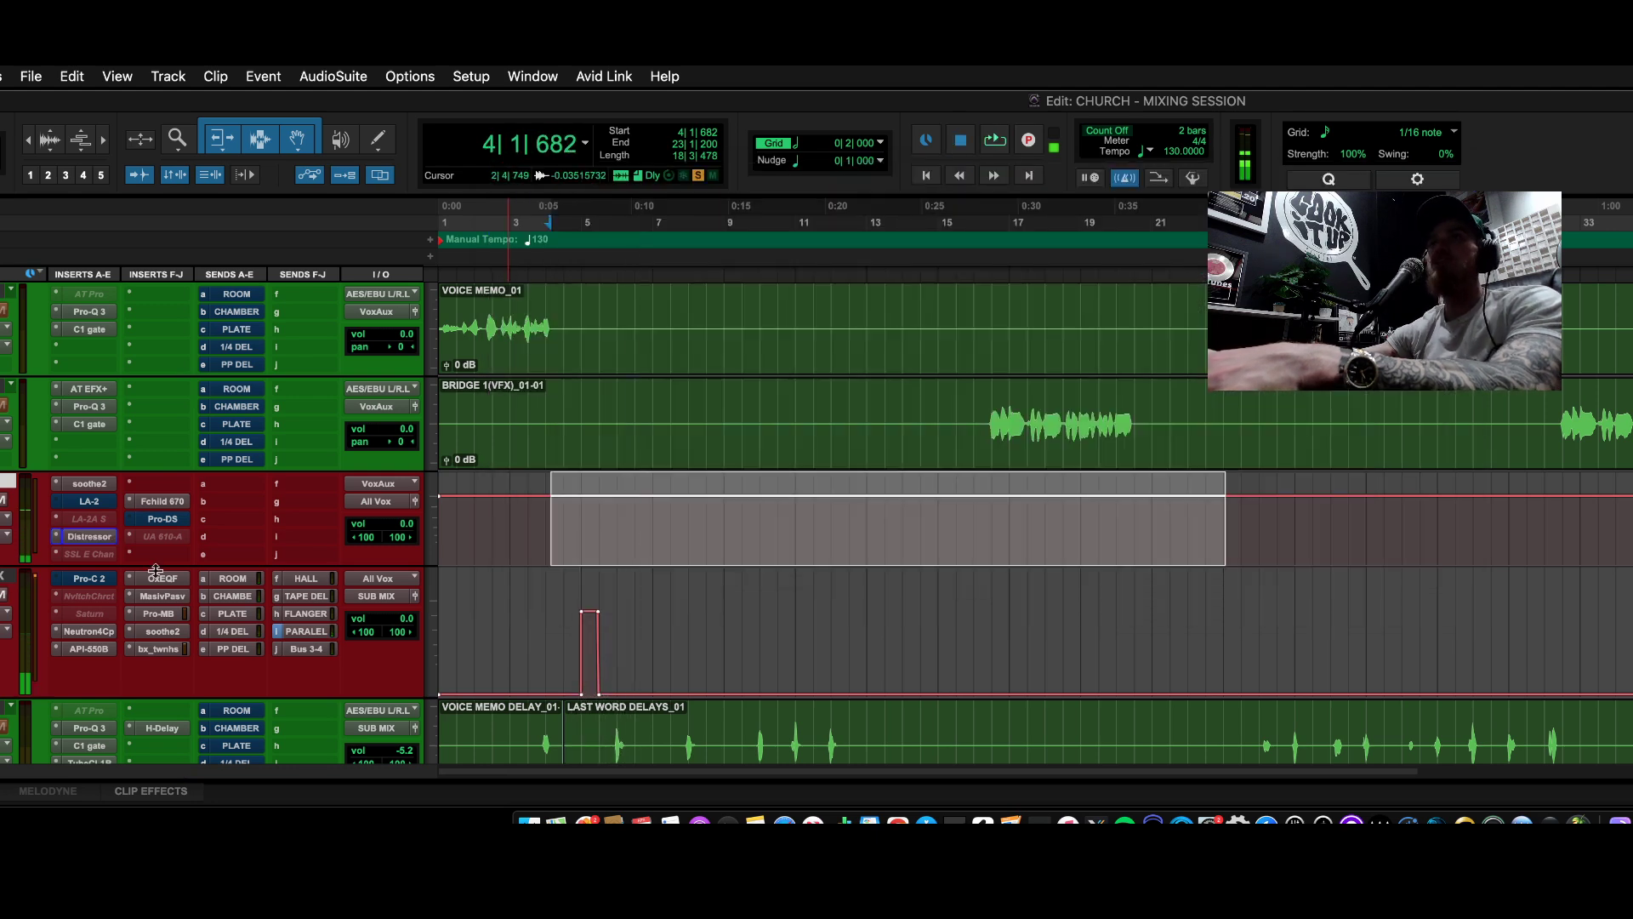
pyautogui.click(88, 536)
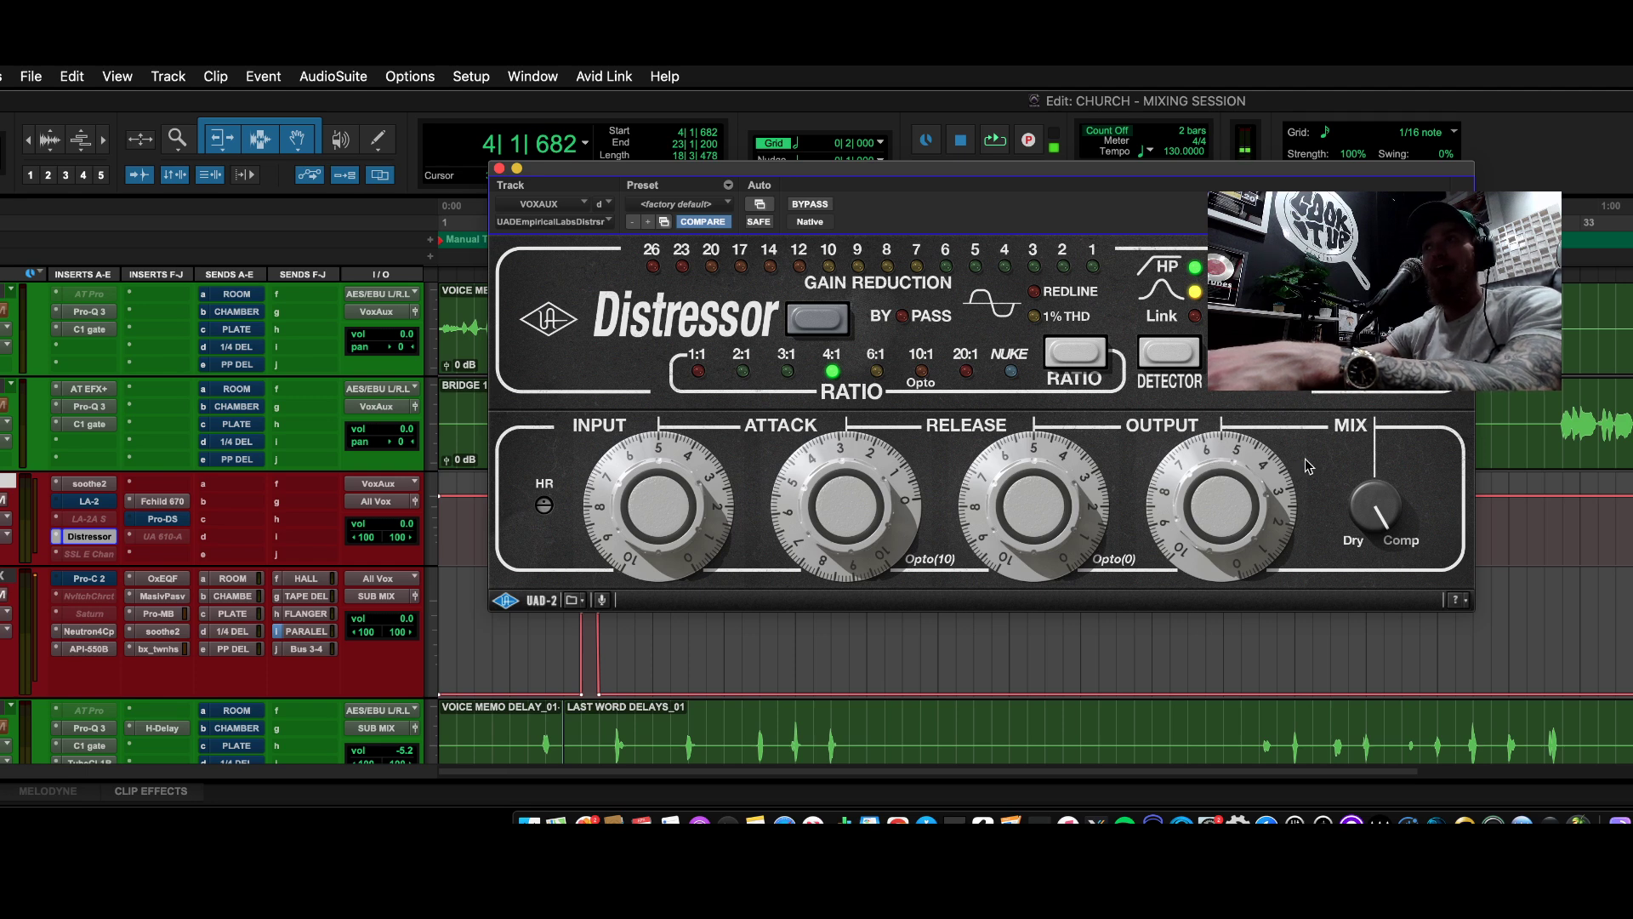
pyautogui.click(499, 169)
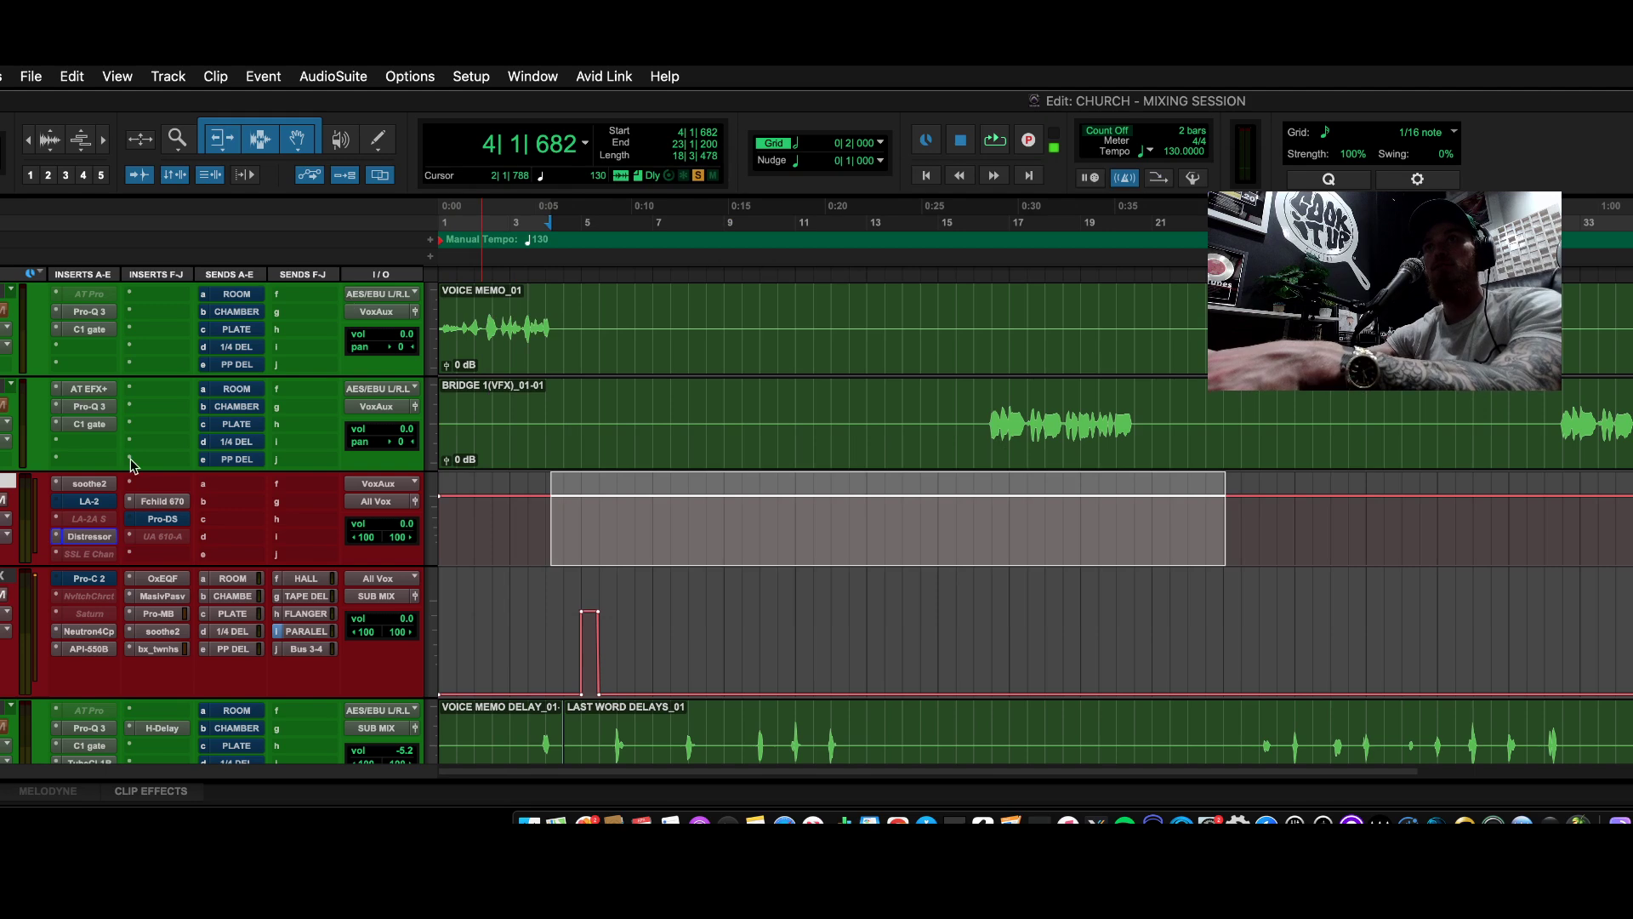
# - View the VOXAUX track's Fairchild 670 during playback and the ALL LEAD VOX track's Neutron 4 Compressor
pyautogui.click(171, 500)
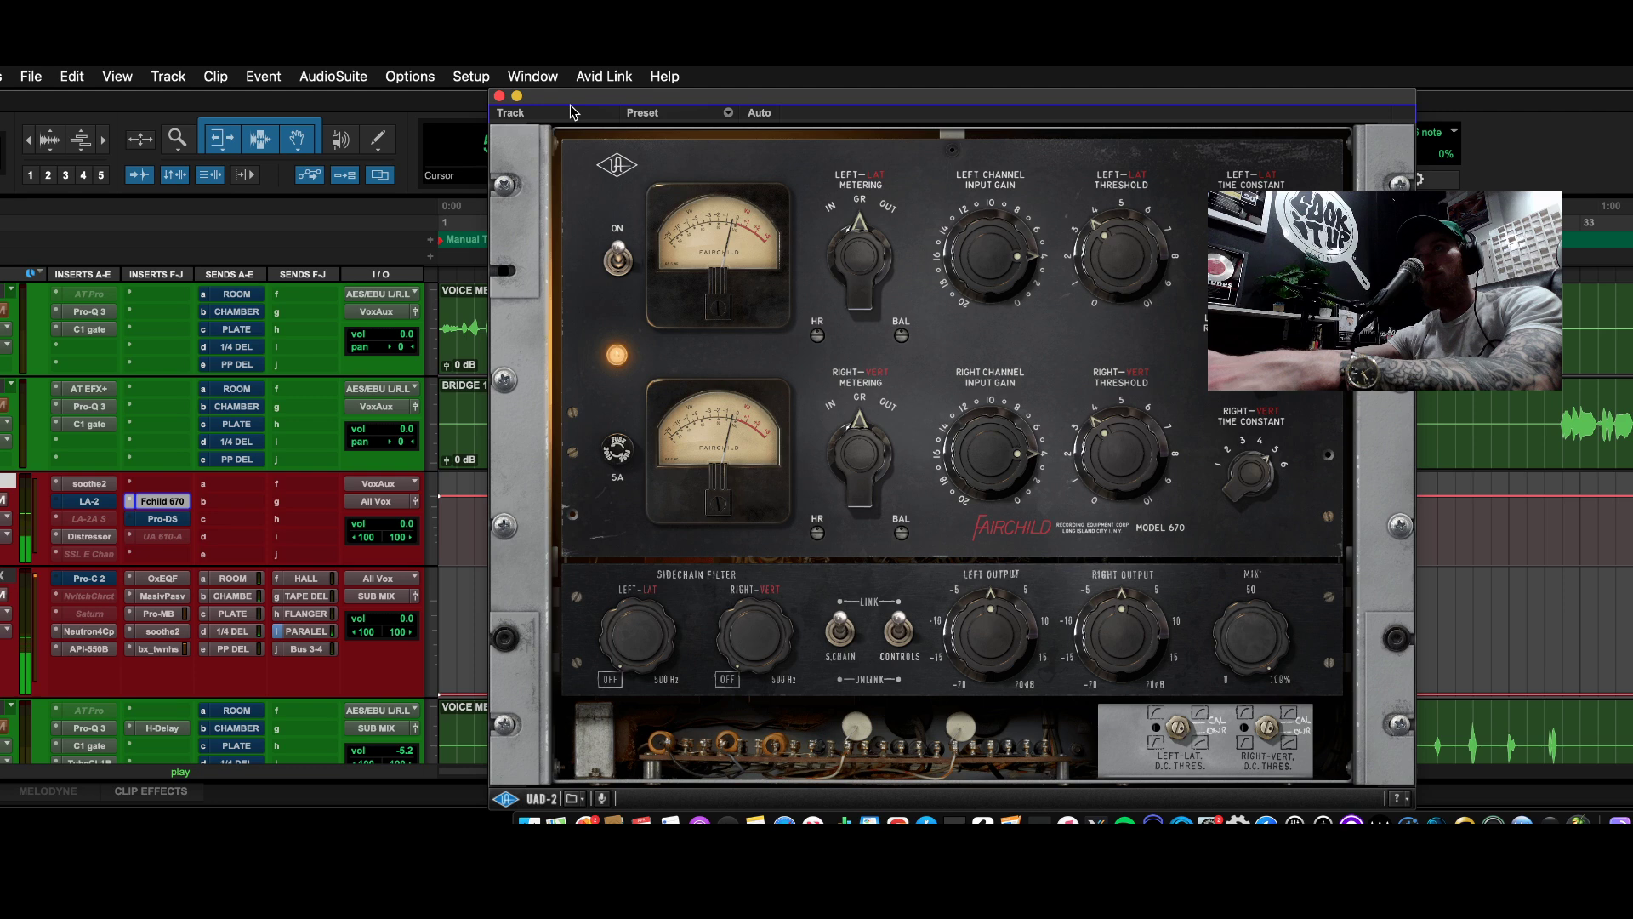
pyautogui.click(499, 96)
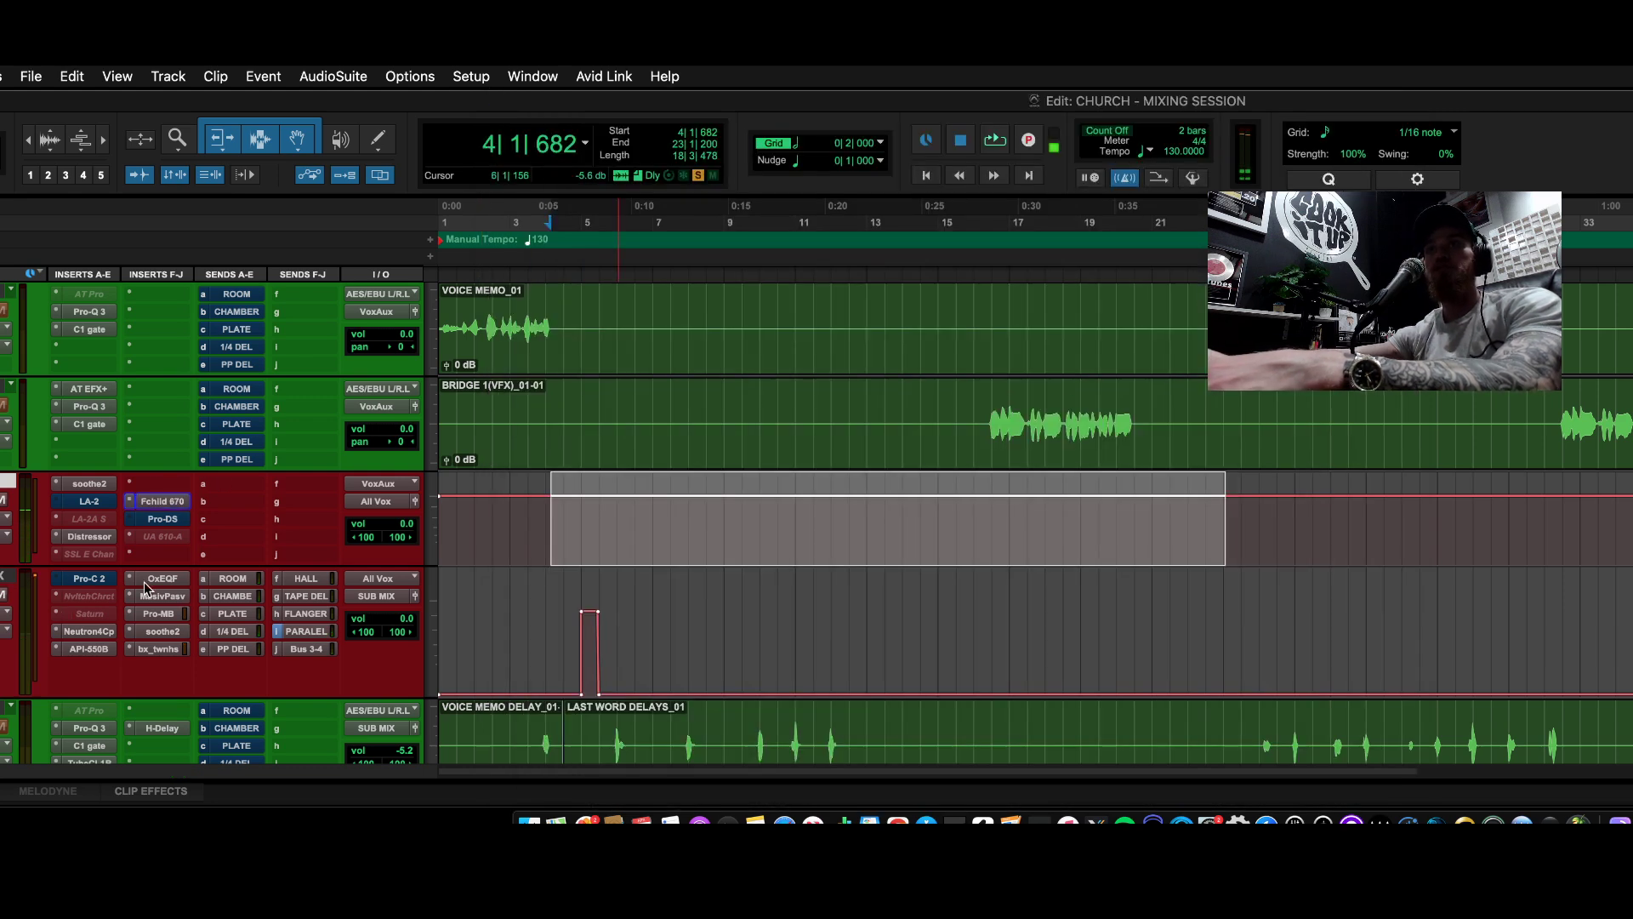
pyautogui.click(90, 631)
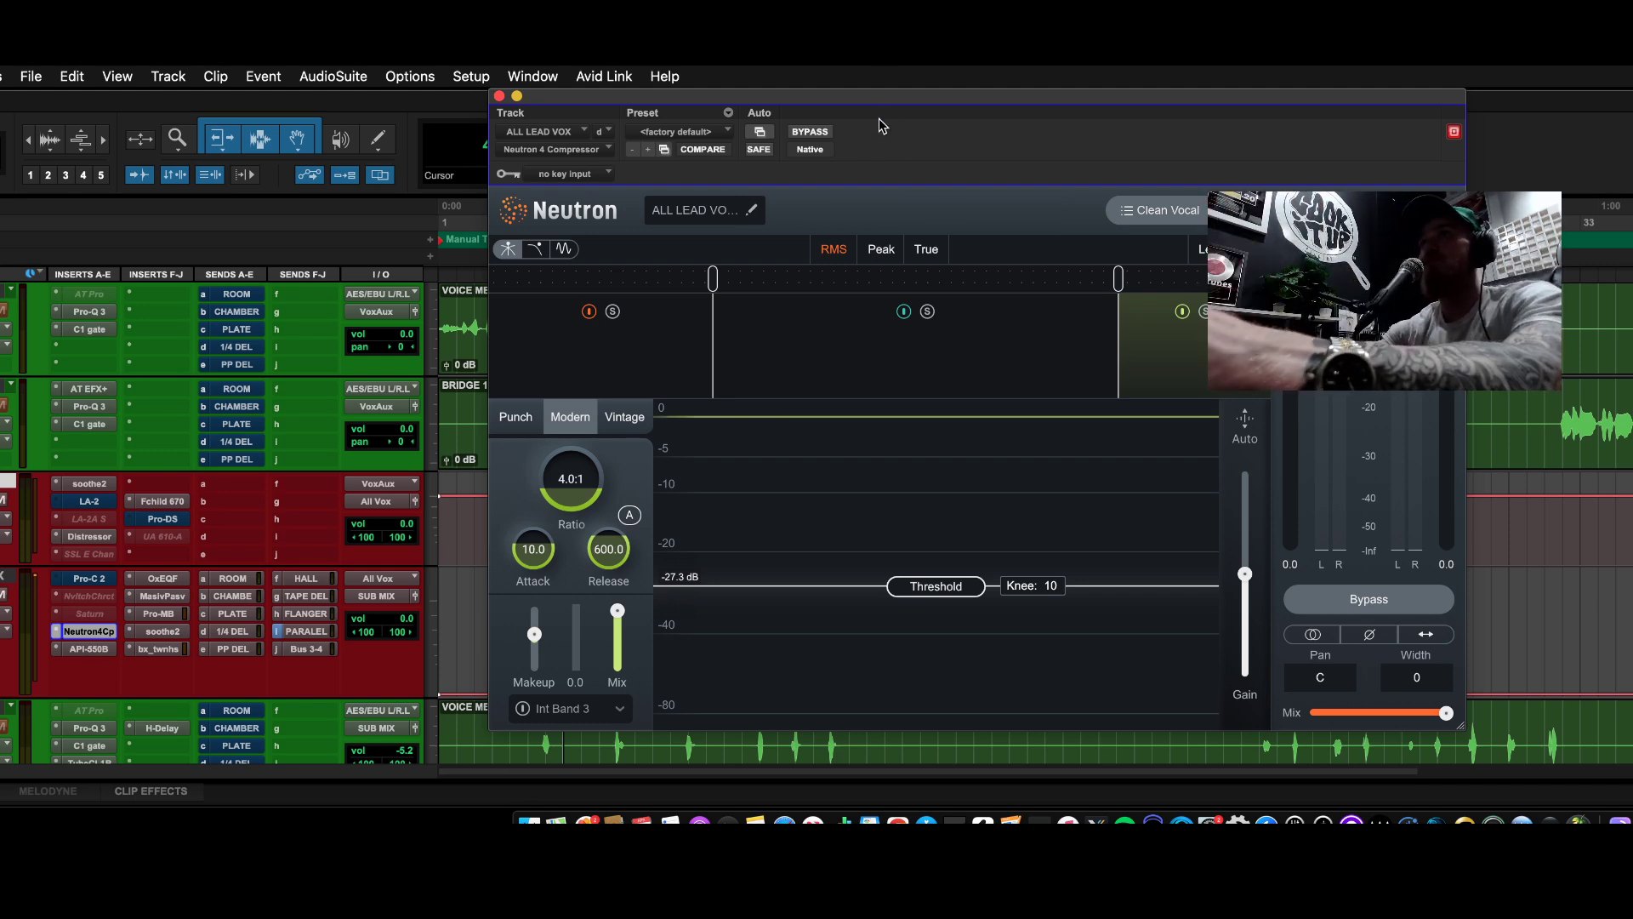
pyautogui.click(500, 97)
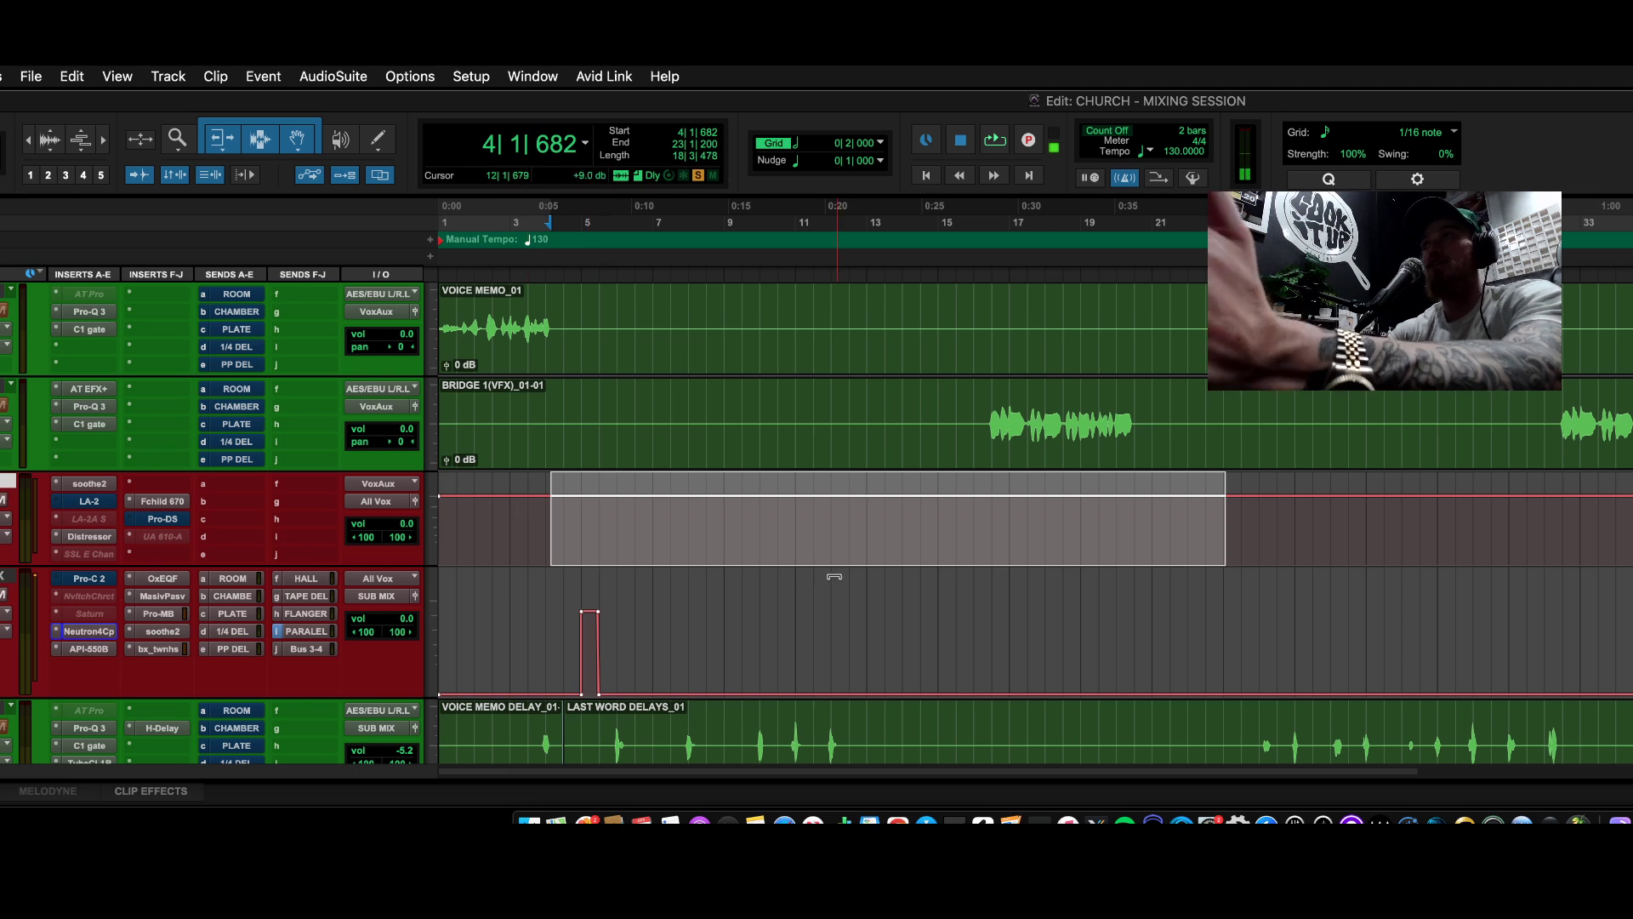
# - Select the range from 3|4|696 to 10|2|351 on the ALL LEAD VOX track
pyautogui.click(548, 504)
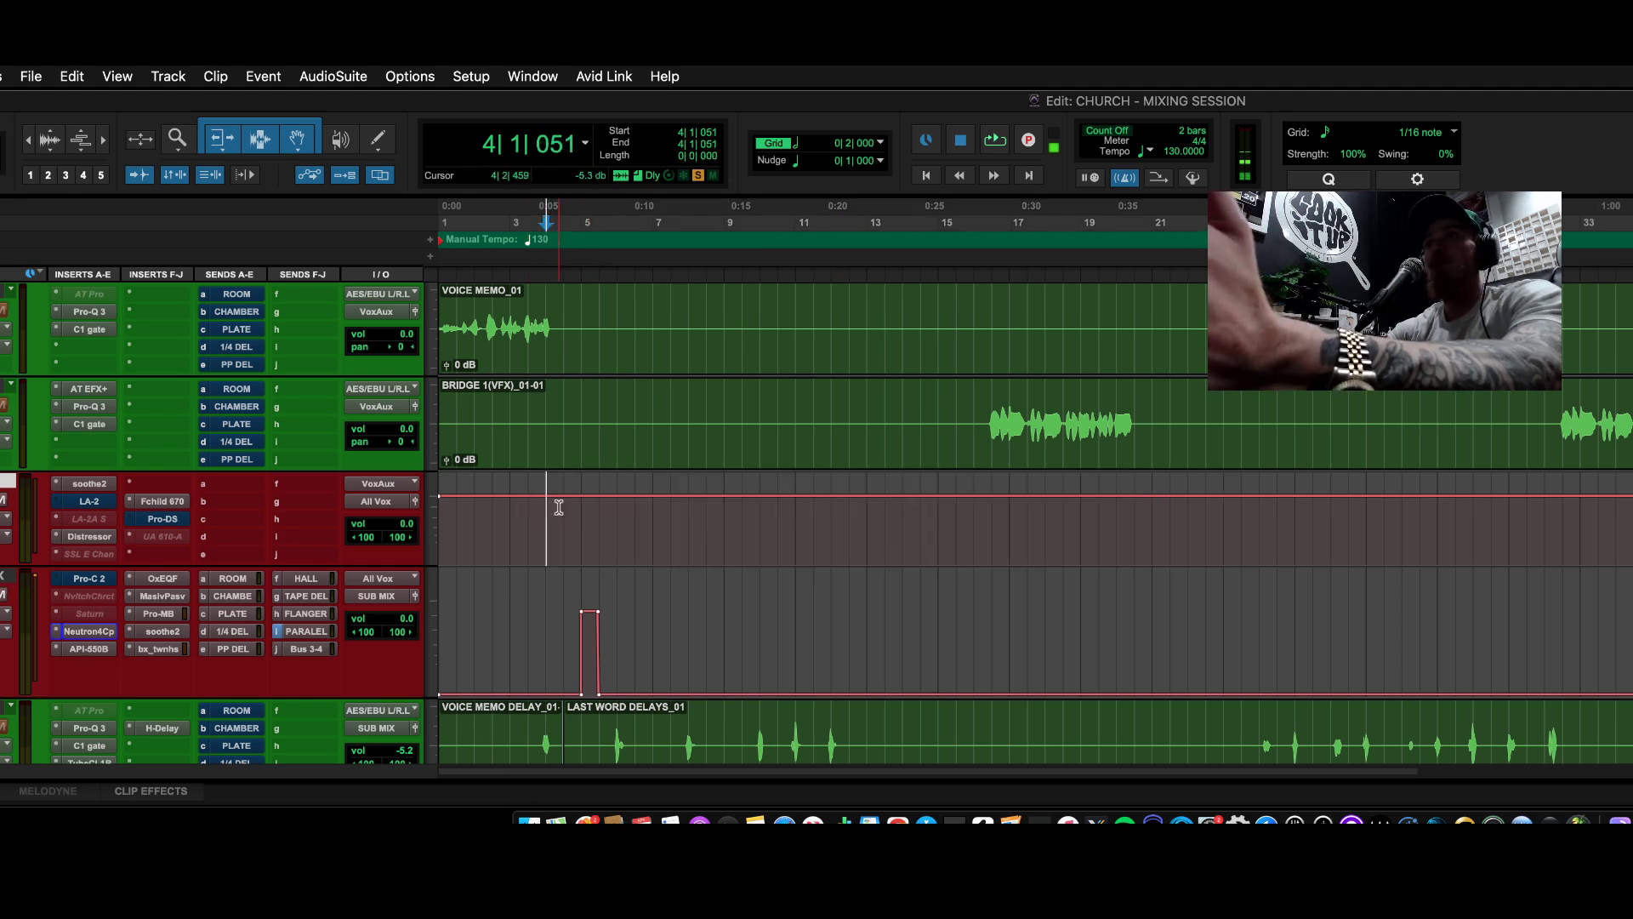
pyautogui.moveTo(546, 511); pyautogui.dragTo(711, 510)
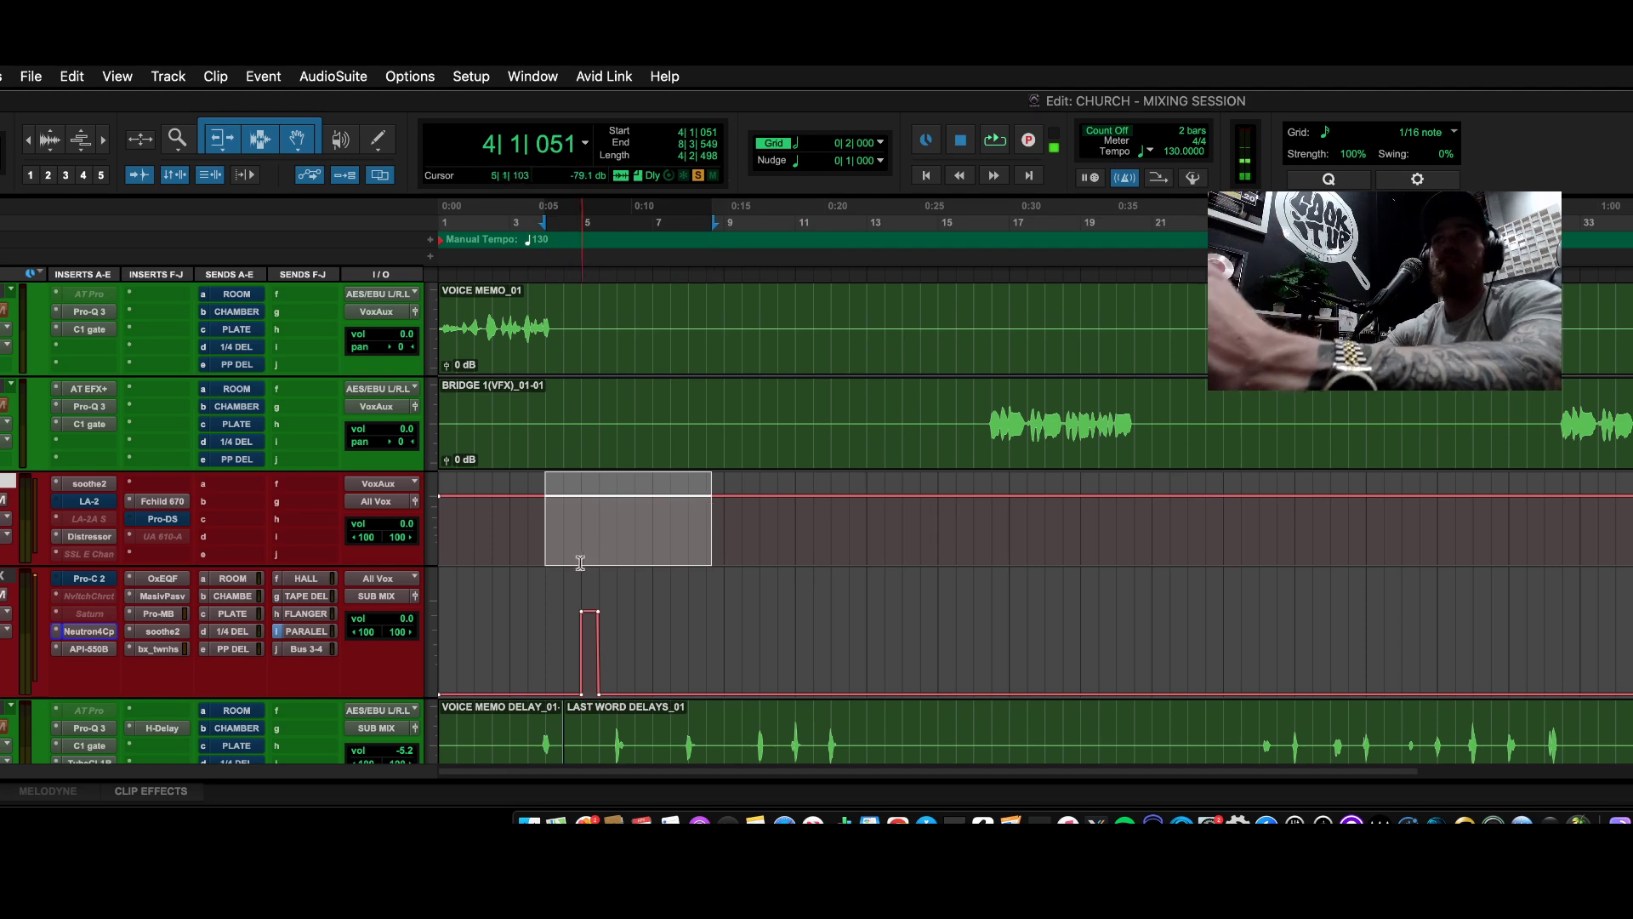
pyautogui.moveTo(543, 600); pyautogui.dragTo(770, 636)
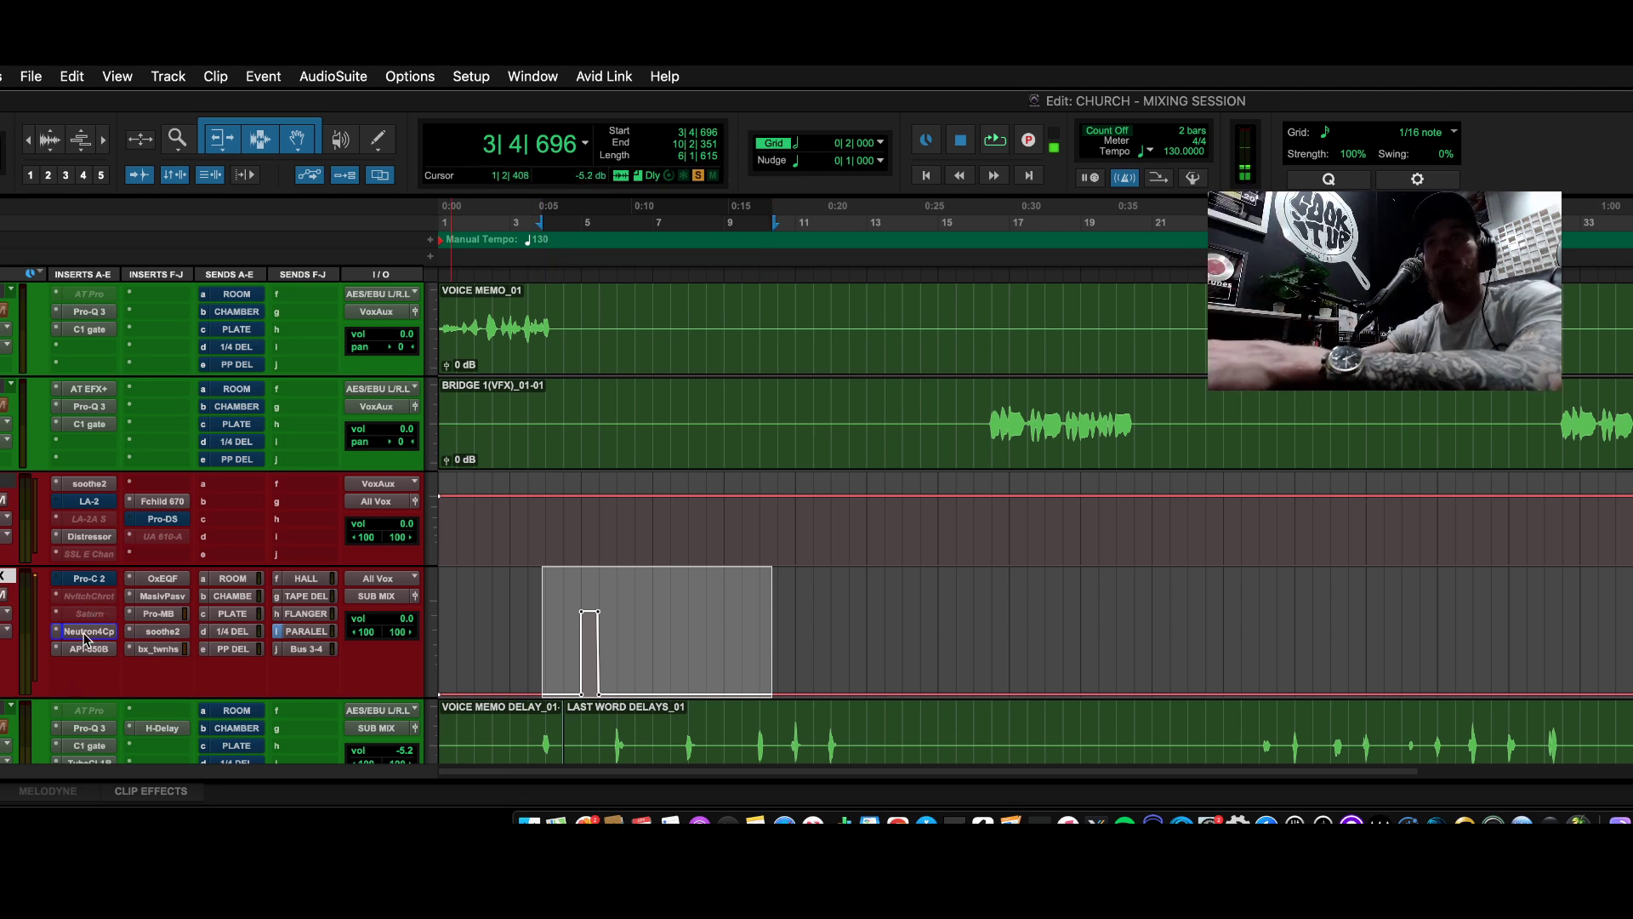
# - Open the ALL LEAD VOX track's Neutron 4 Compressor again to review its settings, and close it
pyautogui.click(86, 632)
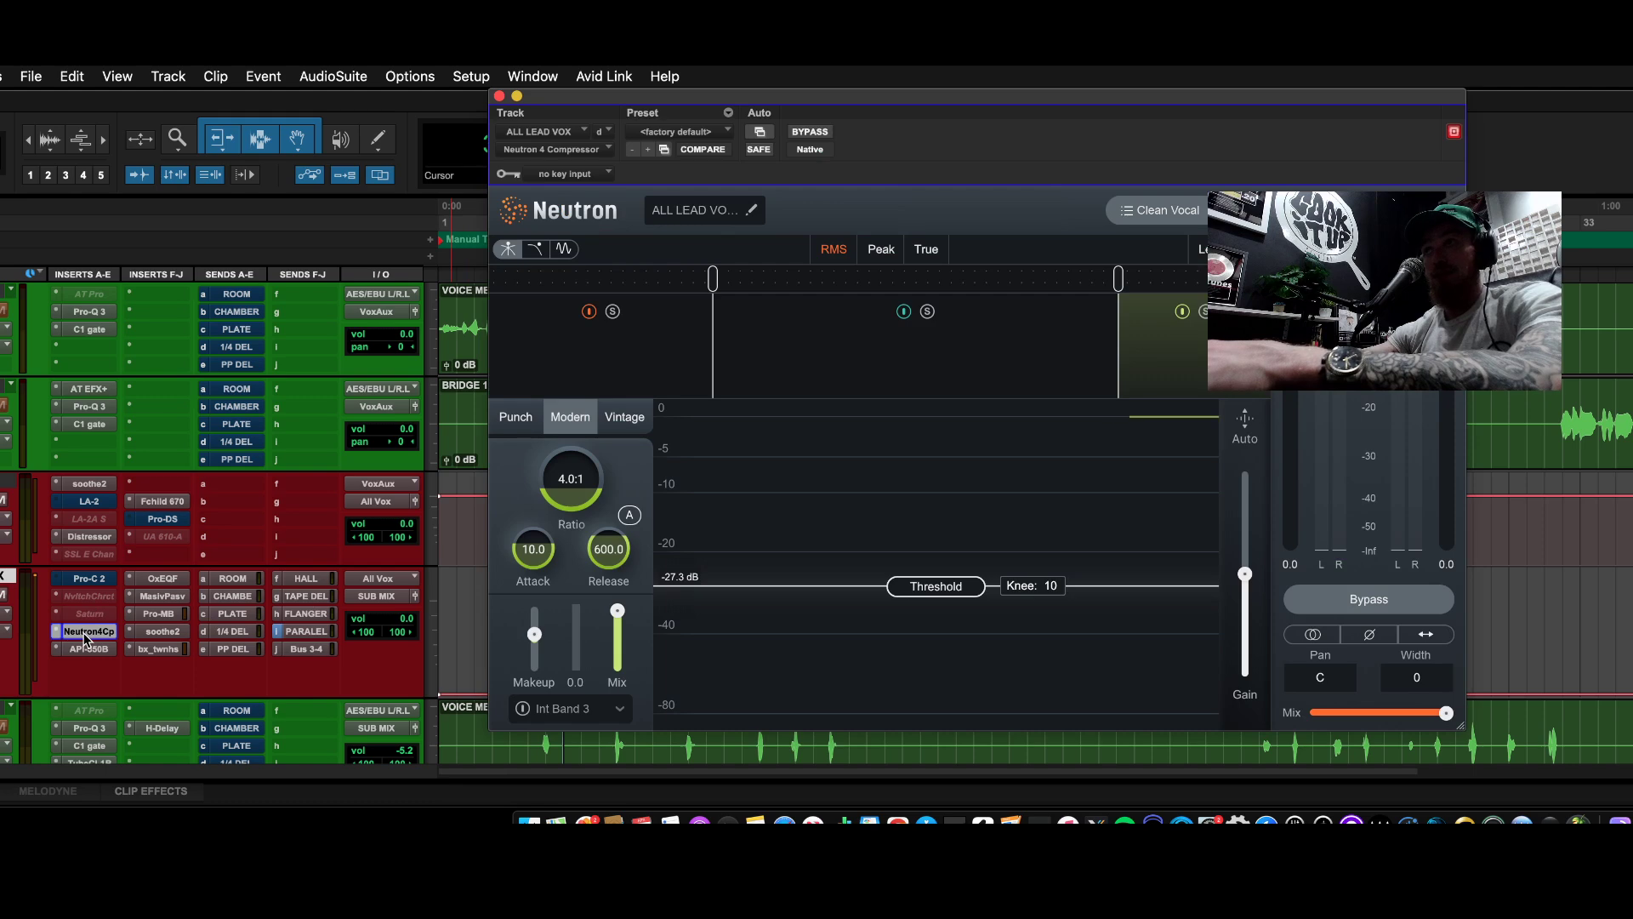
pyautogui.click(85, 633)
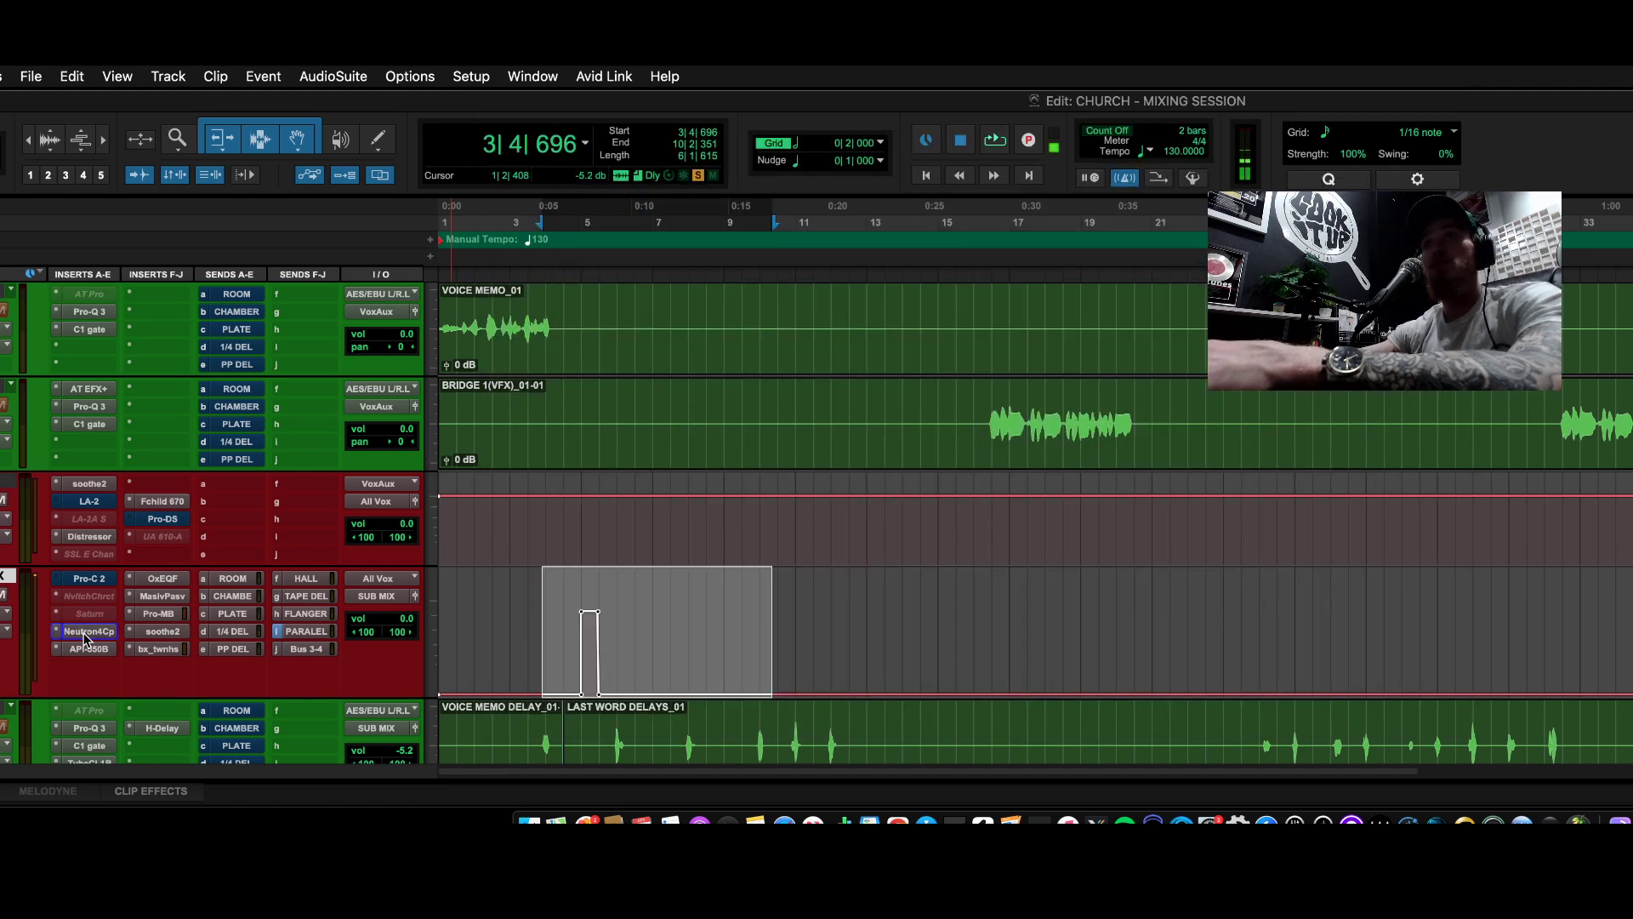
pyautogui.click(85, 632)
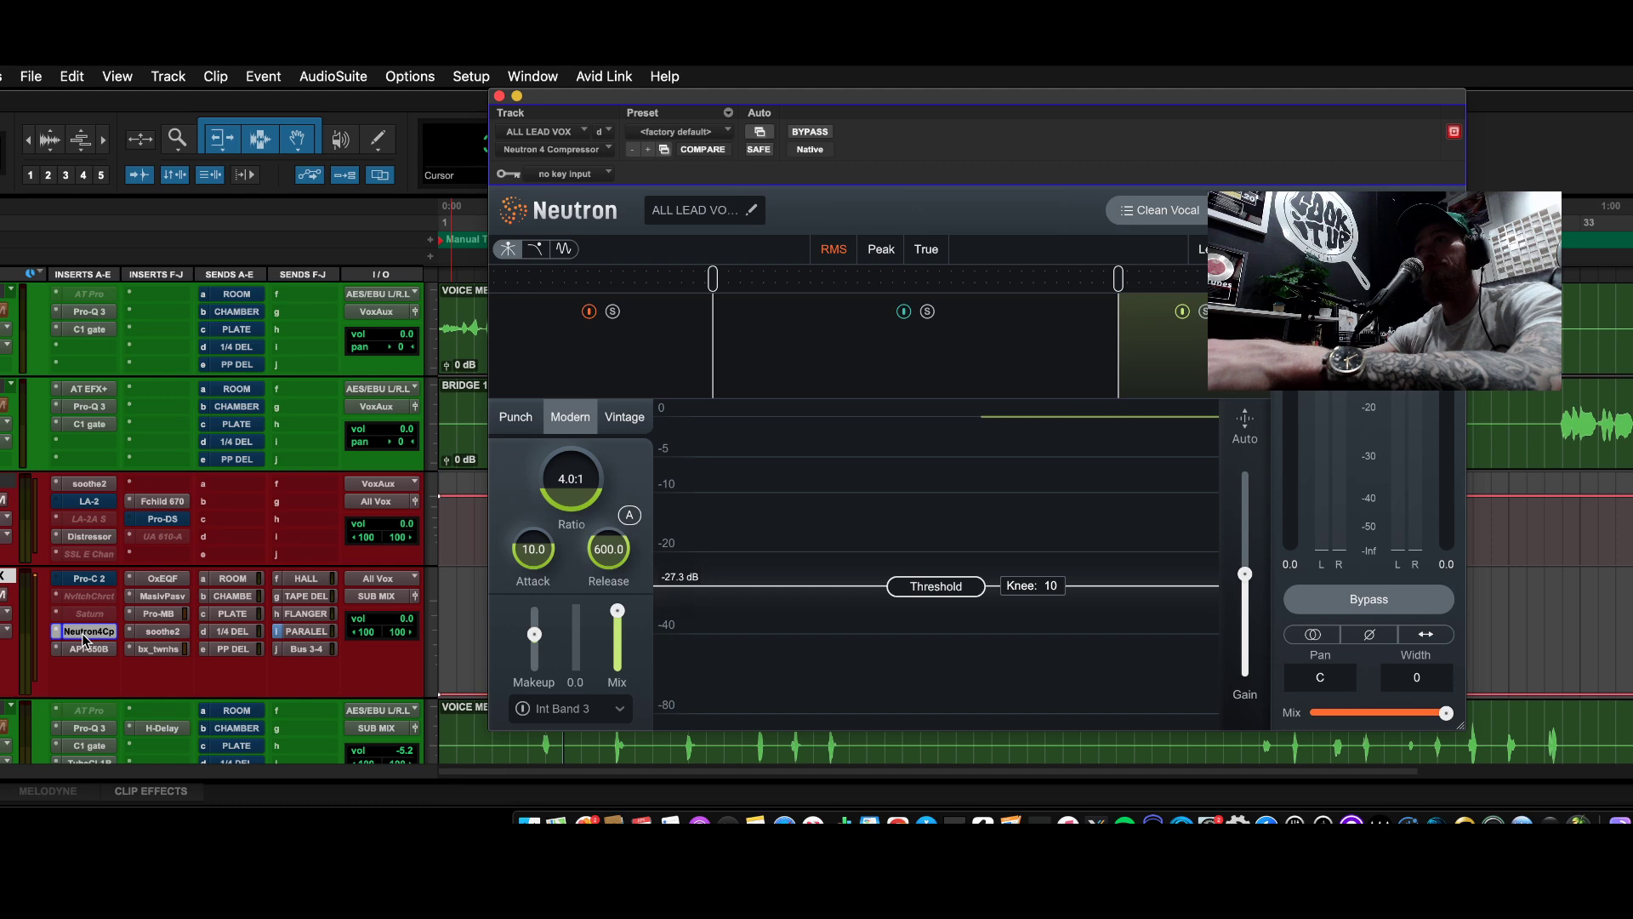
pyautogui.click(85, 632)
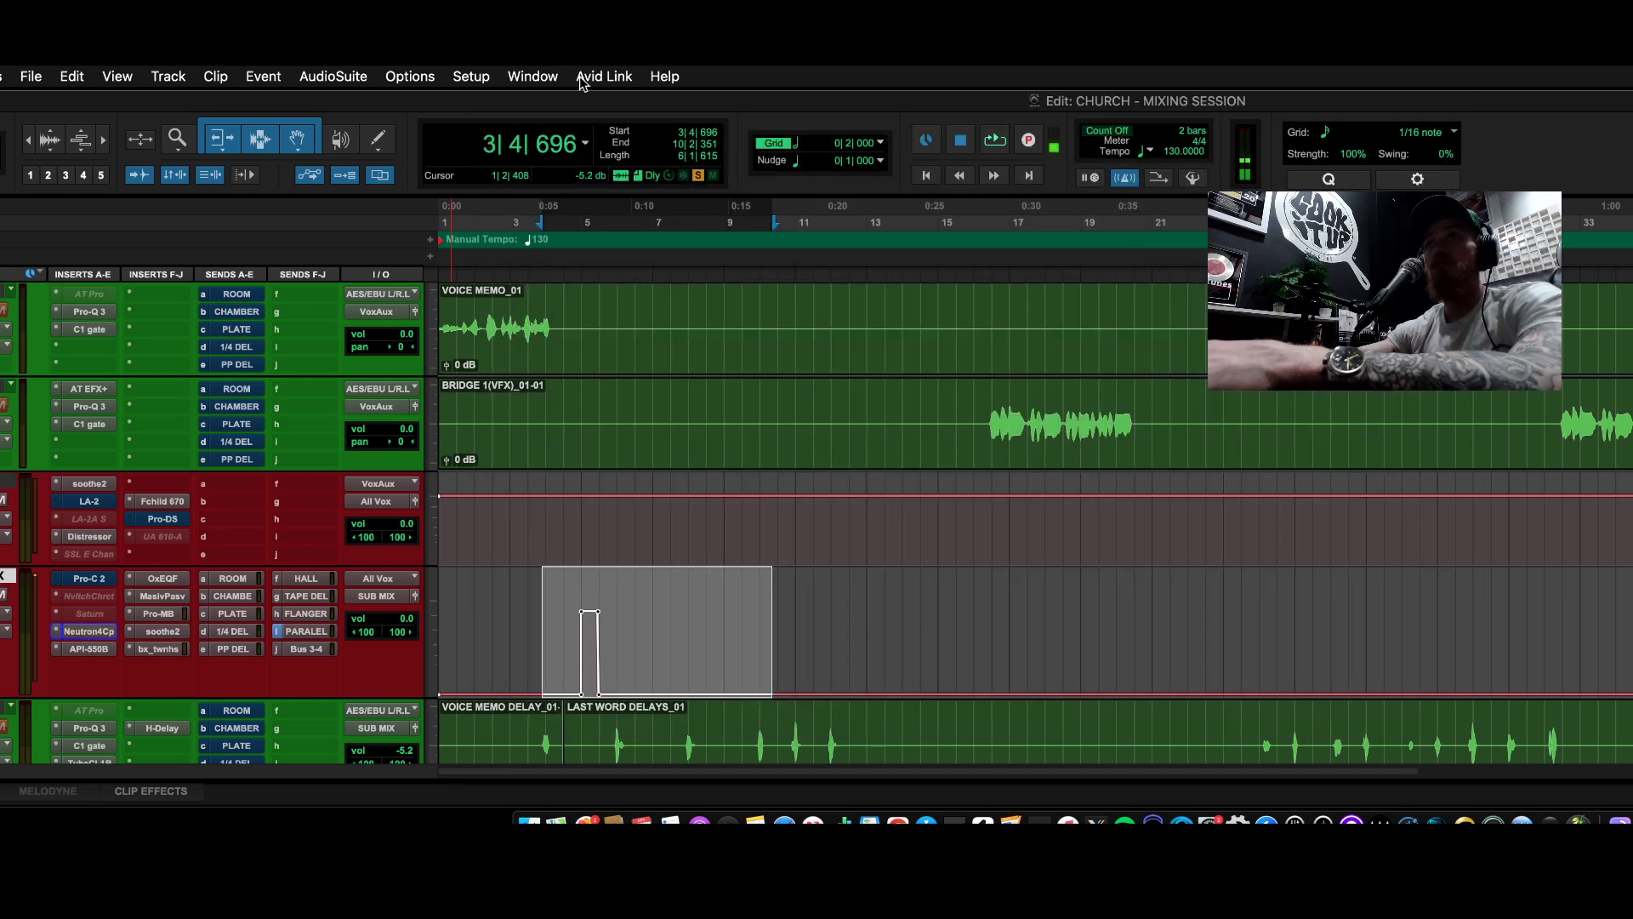
# - Review the ALL LEAD VOX track's API-550B and Oxford EQ settings, closing each plug-in
pyautogui.click(85, 649)
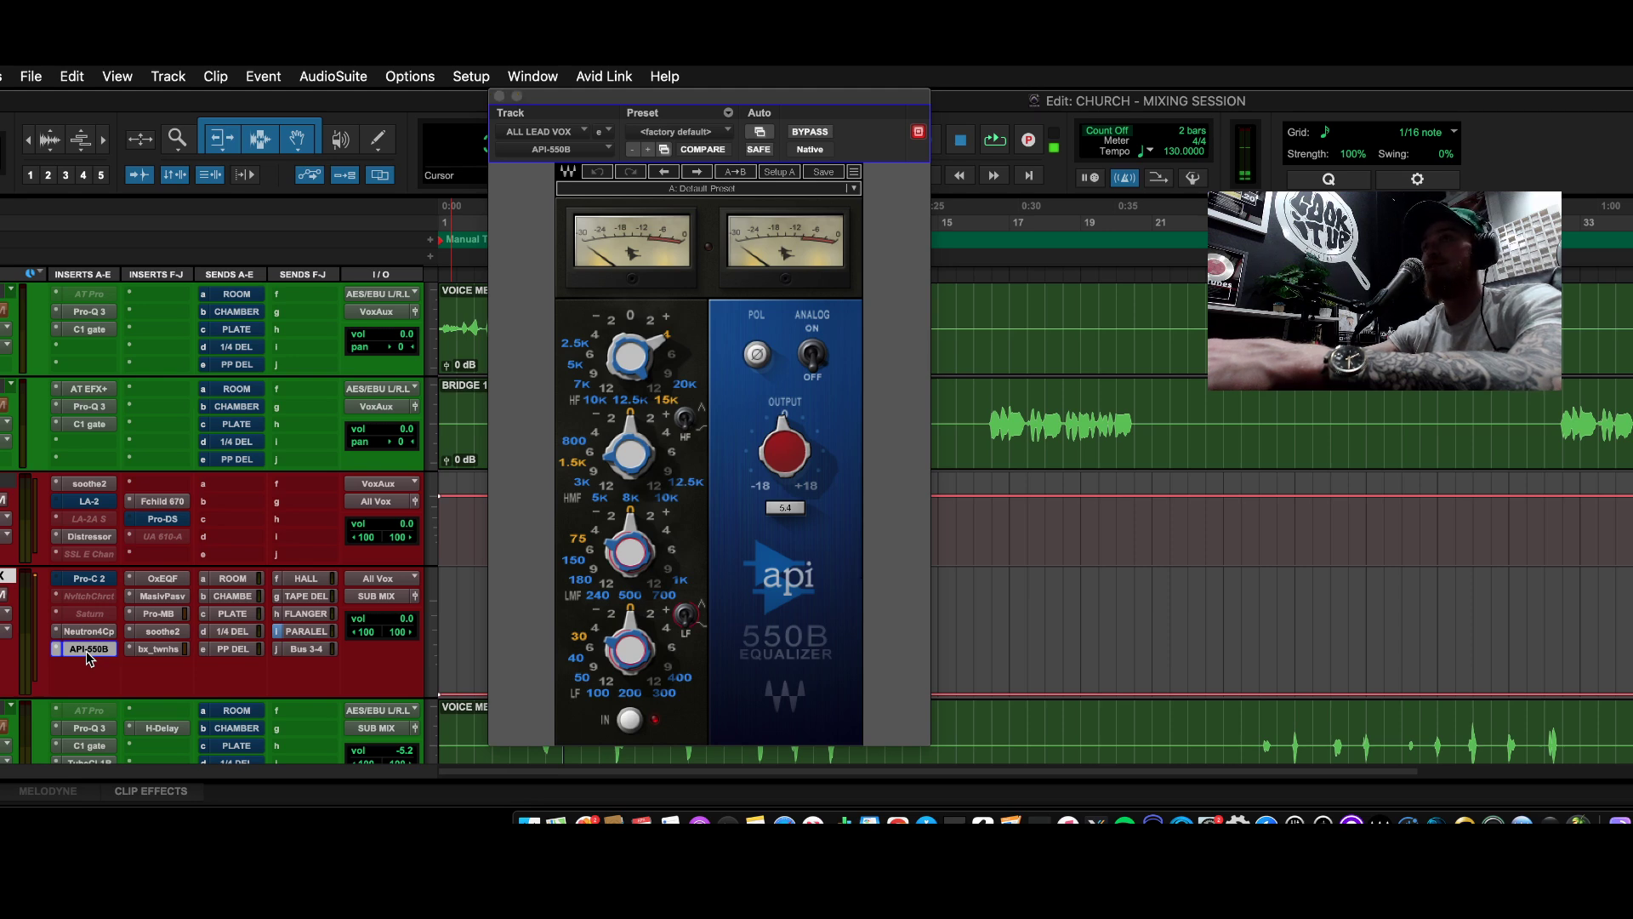
pyautogui.click(85, 651)
pyautogui.click(159, 578)
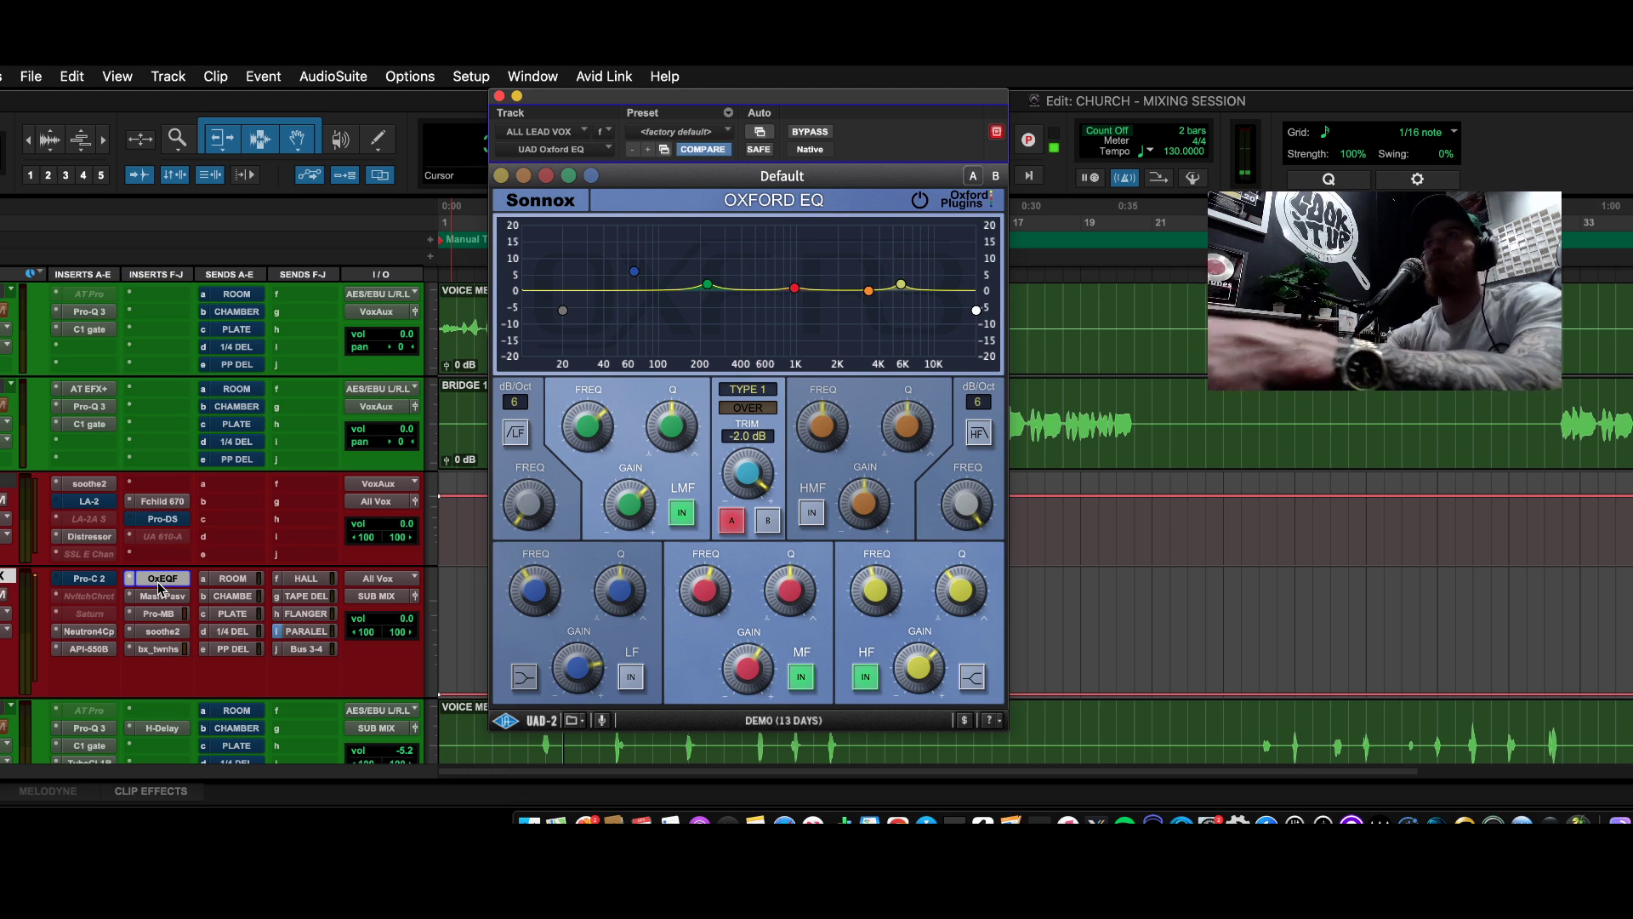
pyautogui.moveTo(562, 104); pyautogui.dragTo(579, 135)
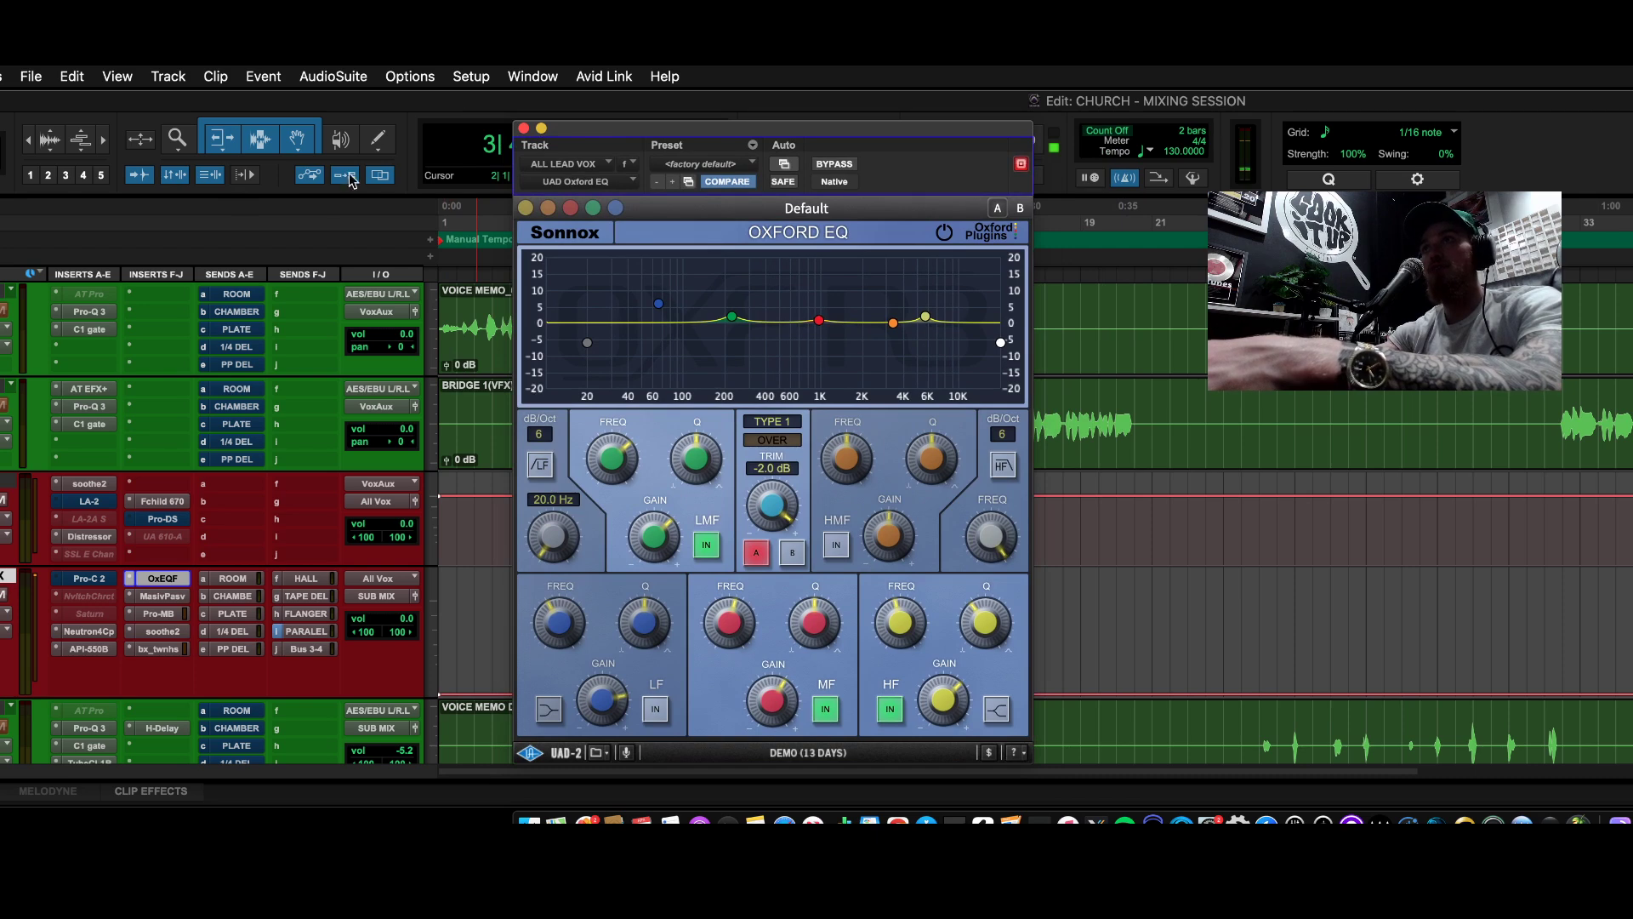
pyautogui.click(523, 128)
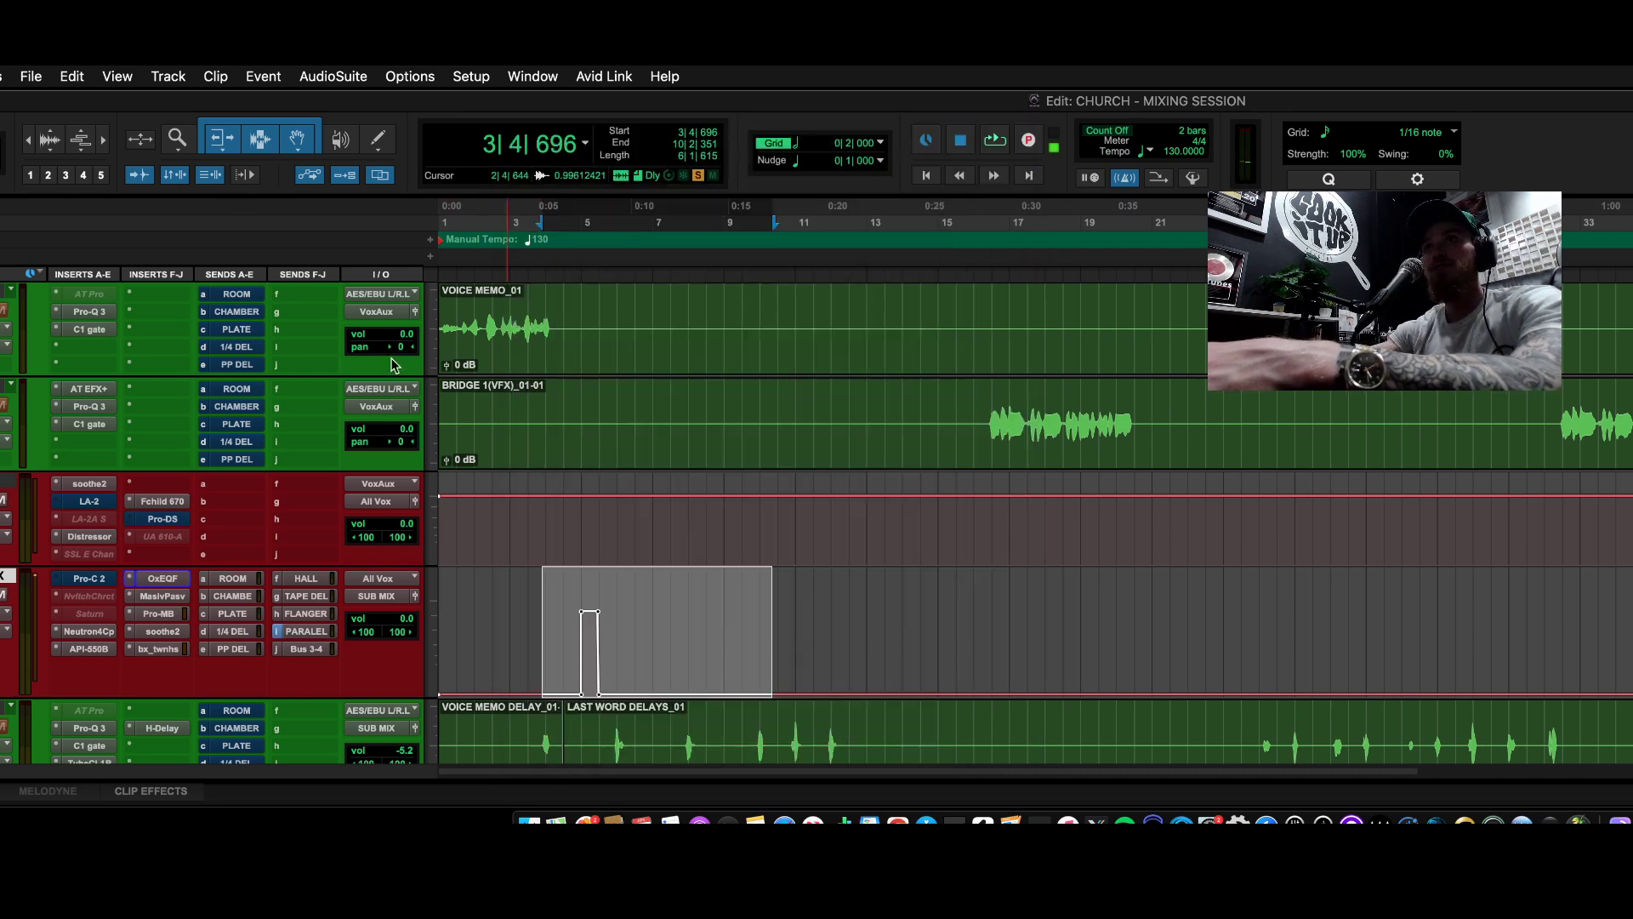
# - Audition a different gain on the first band of the ALL LEAD VOX track's Massive Passive, turn it back, and close the plug-in
pyautogui.click(162, 597)
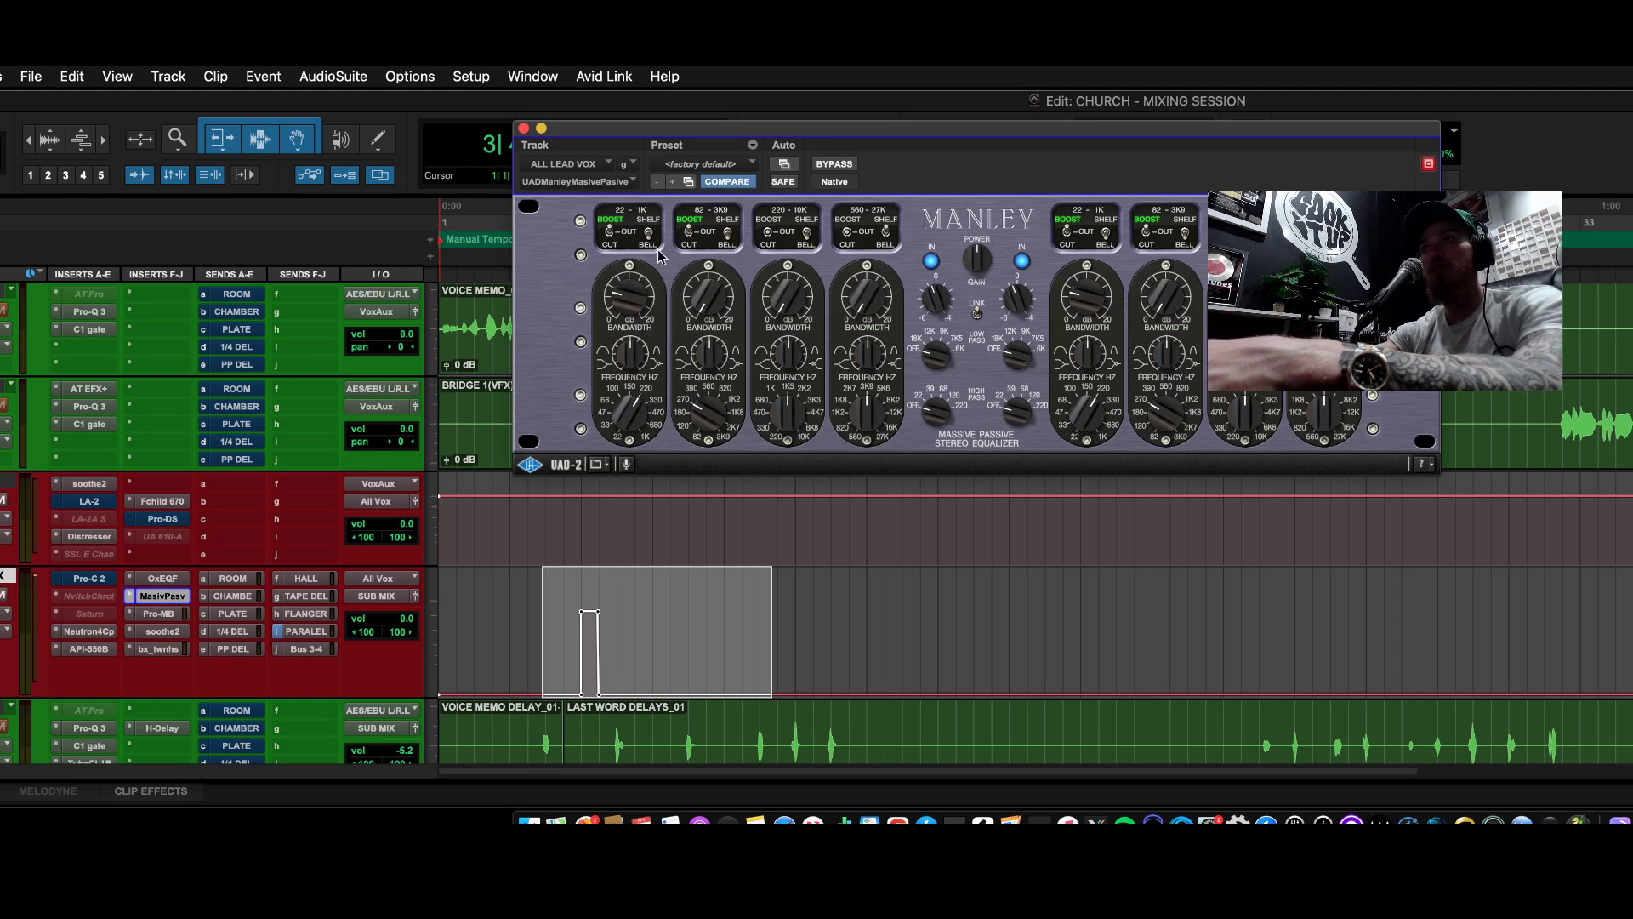
pyautogui.press('space')
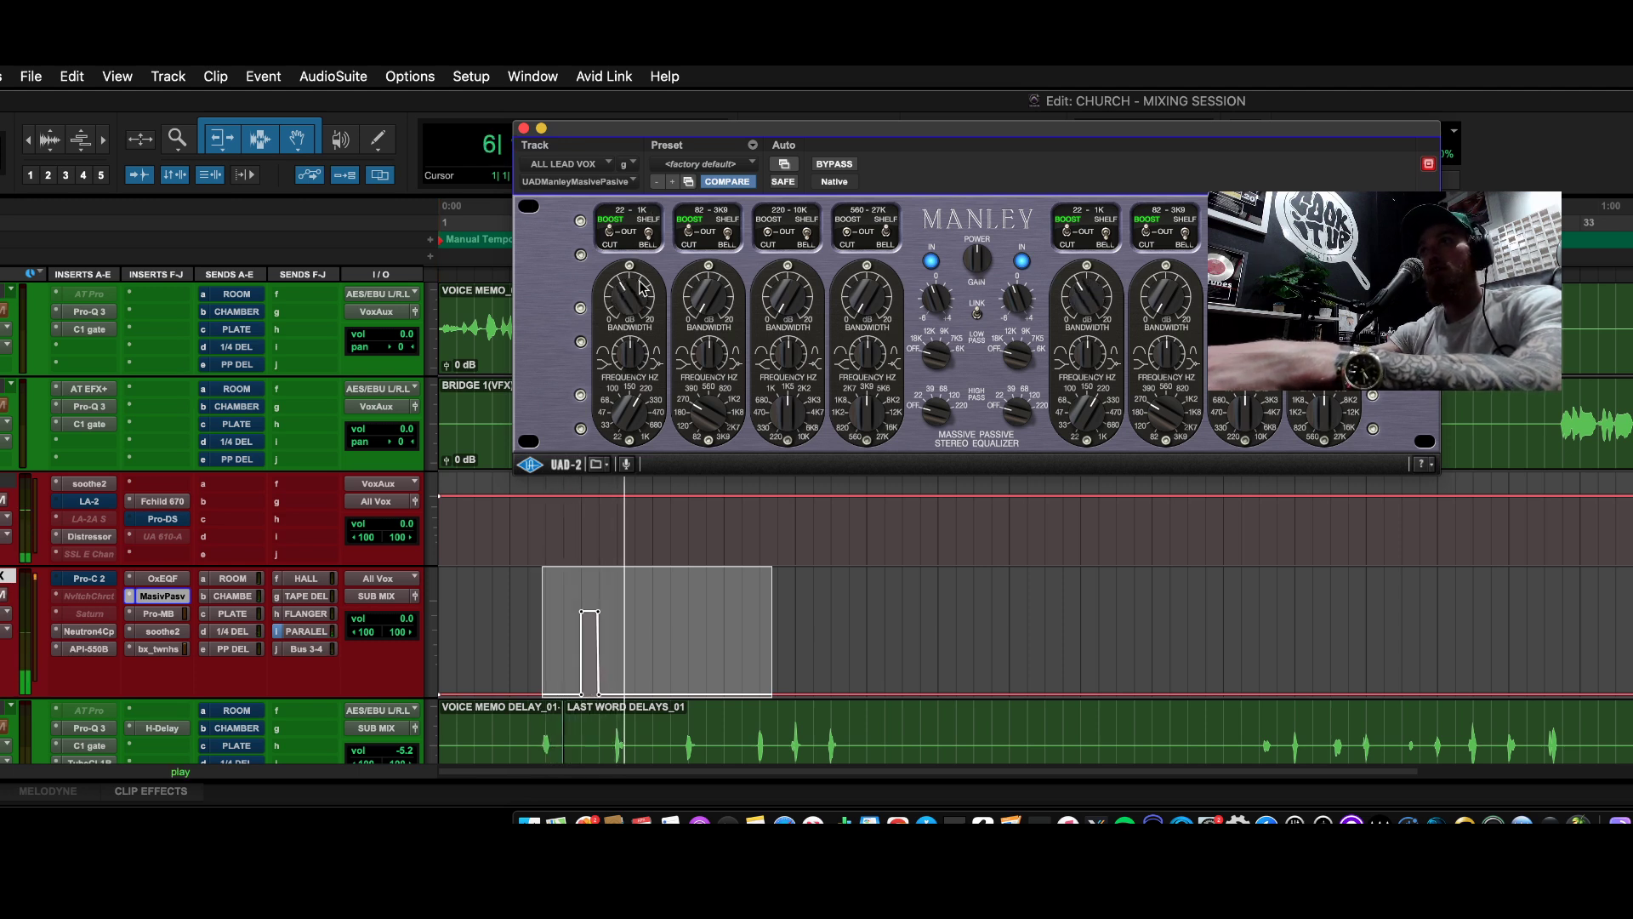
pyautogui.moveTo(630, 313); pyautogui.dragTo(621, 308)
pyautogui.press('space')
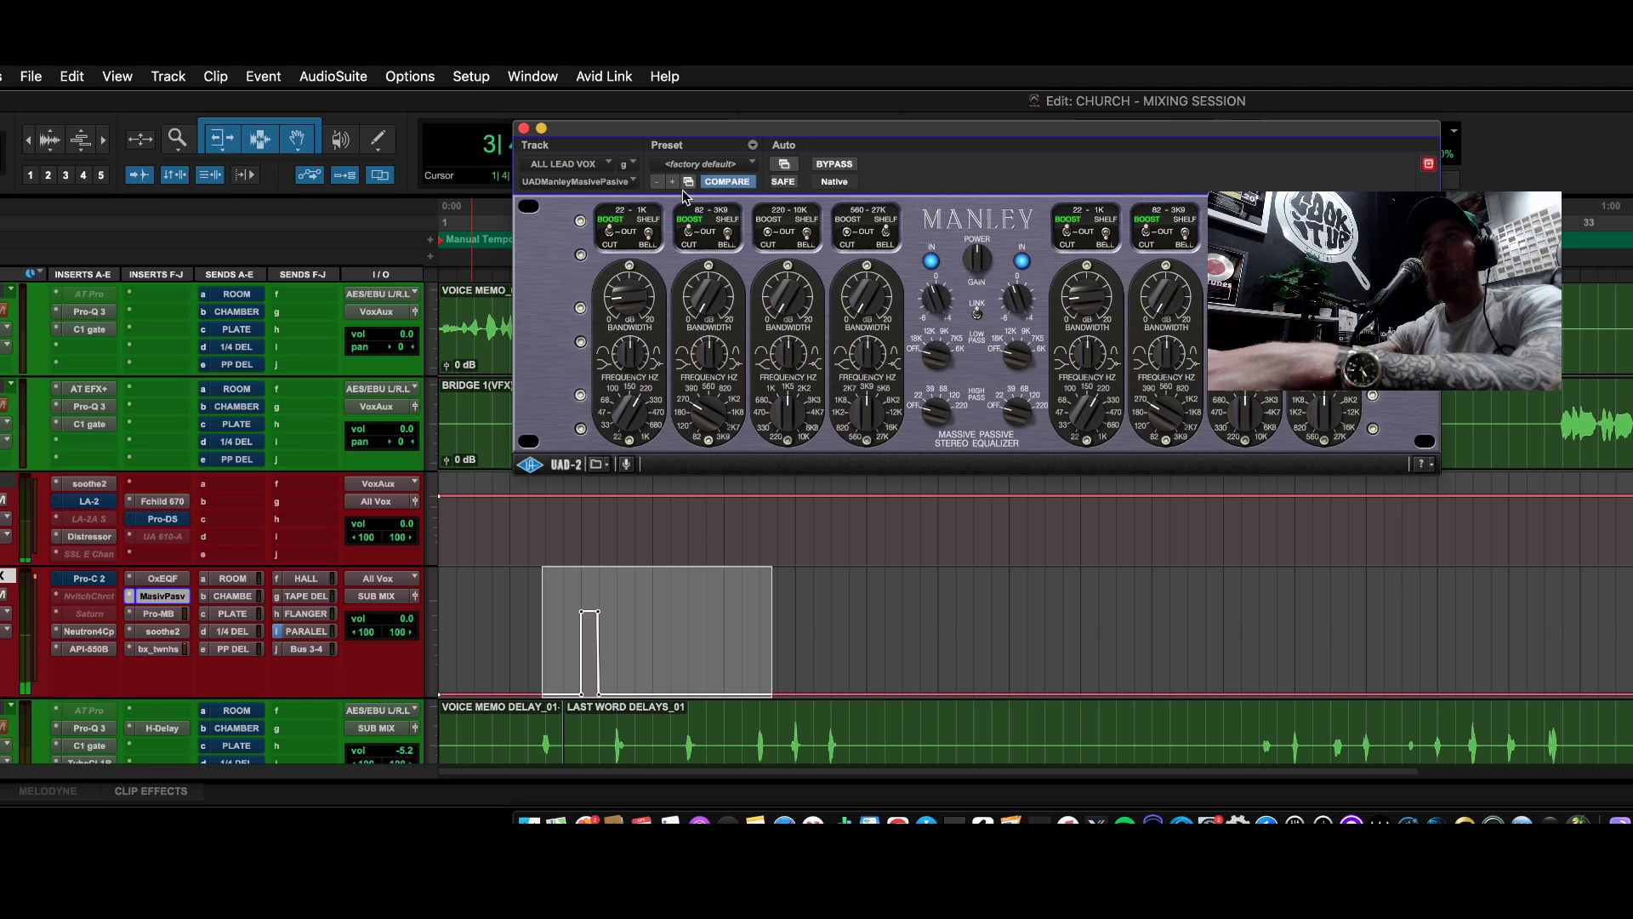
pyautogui.moveTo(630, 297); pyautogui.dragTo(637, 279)
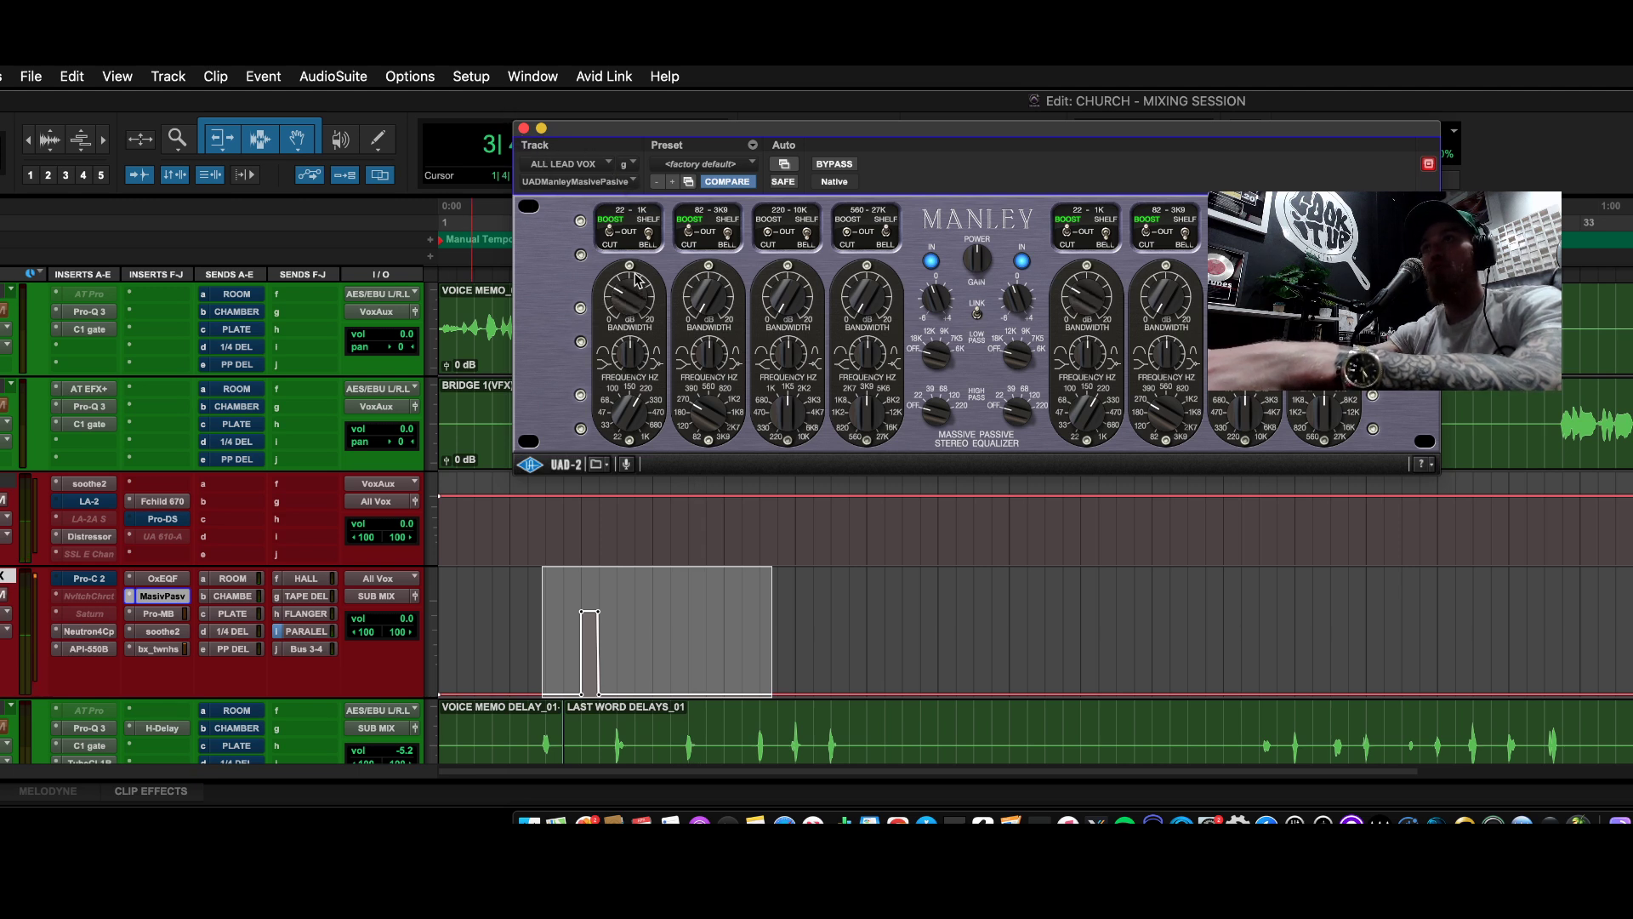
pyautogui.click(524, 129)
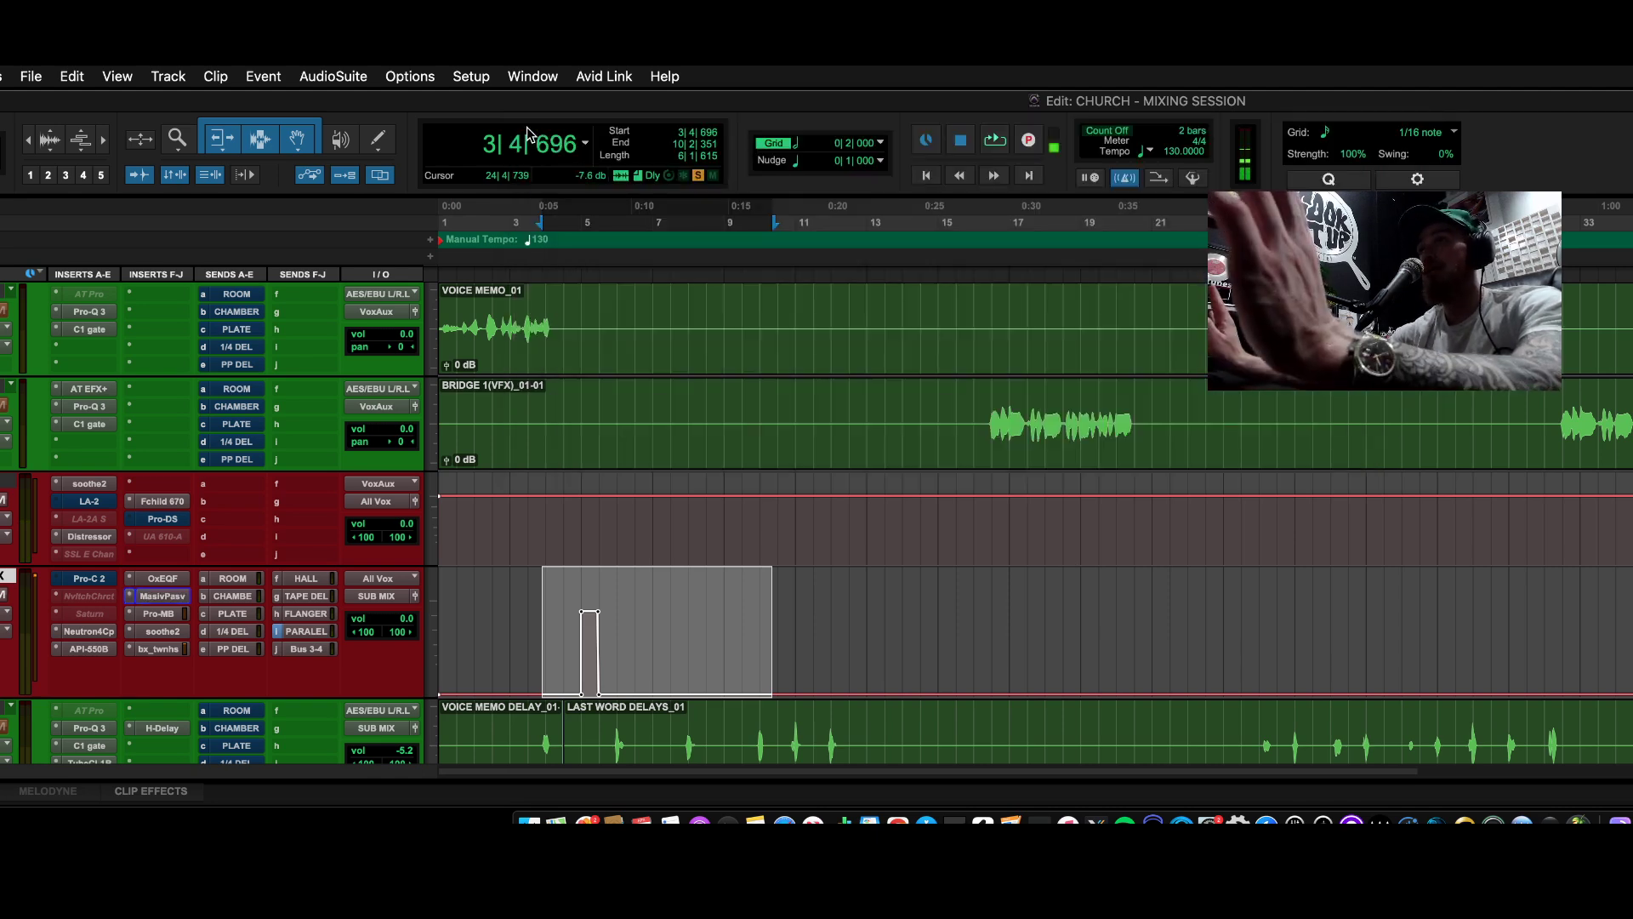
# - Inspect the ALL LEAD VOX track's Pro-MB bands during playback, and close the plug-in
pyautogui.click(174, 615)
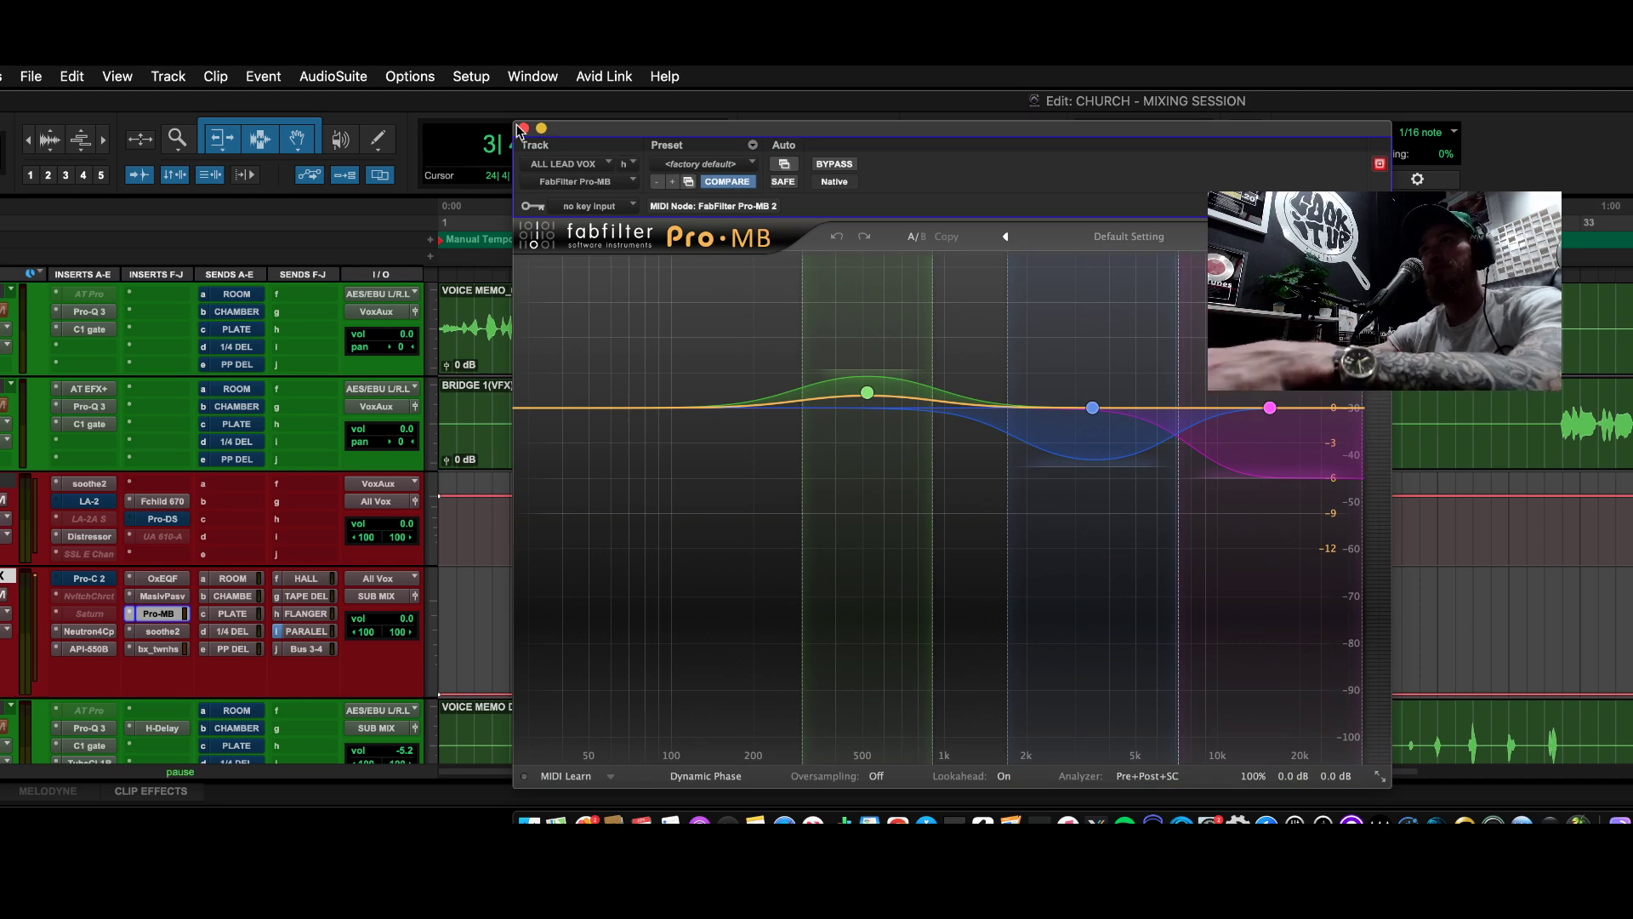
pyautogui.press('space')
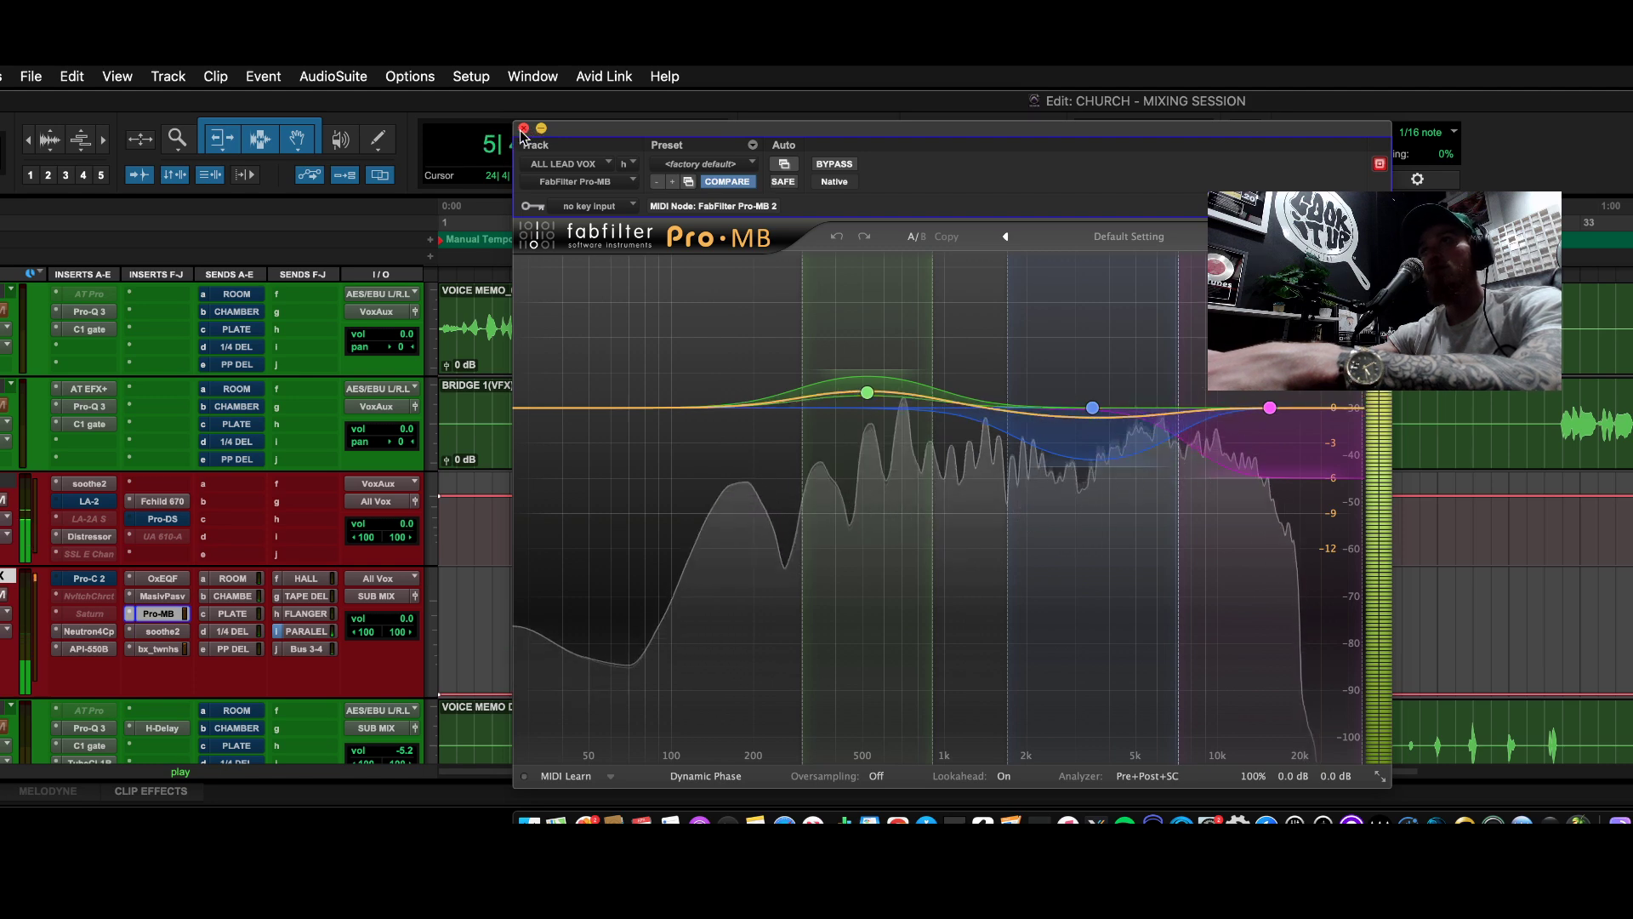
pyautogui.press('space')
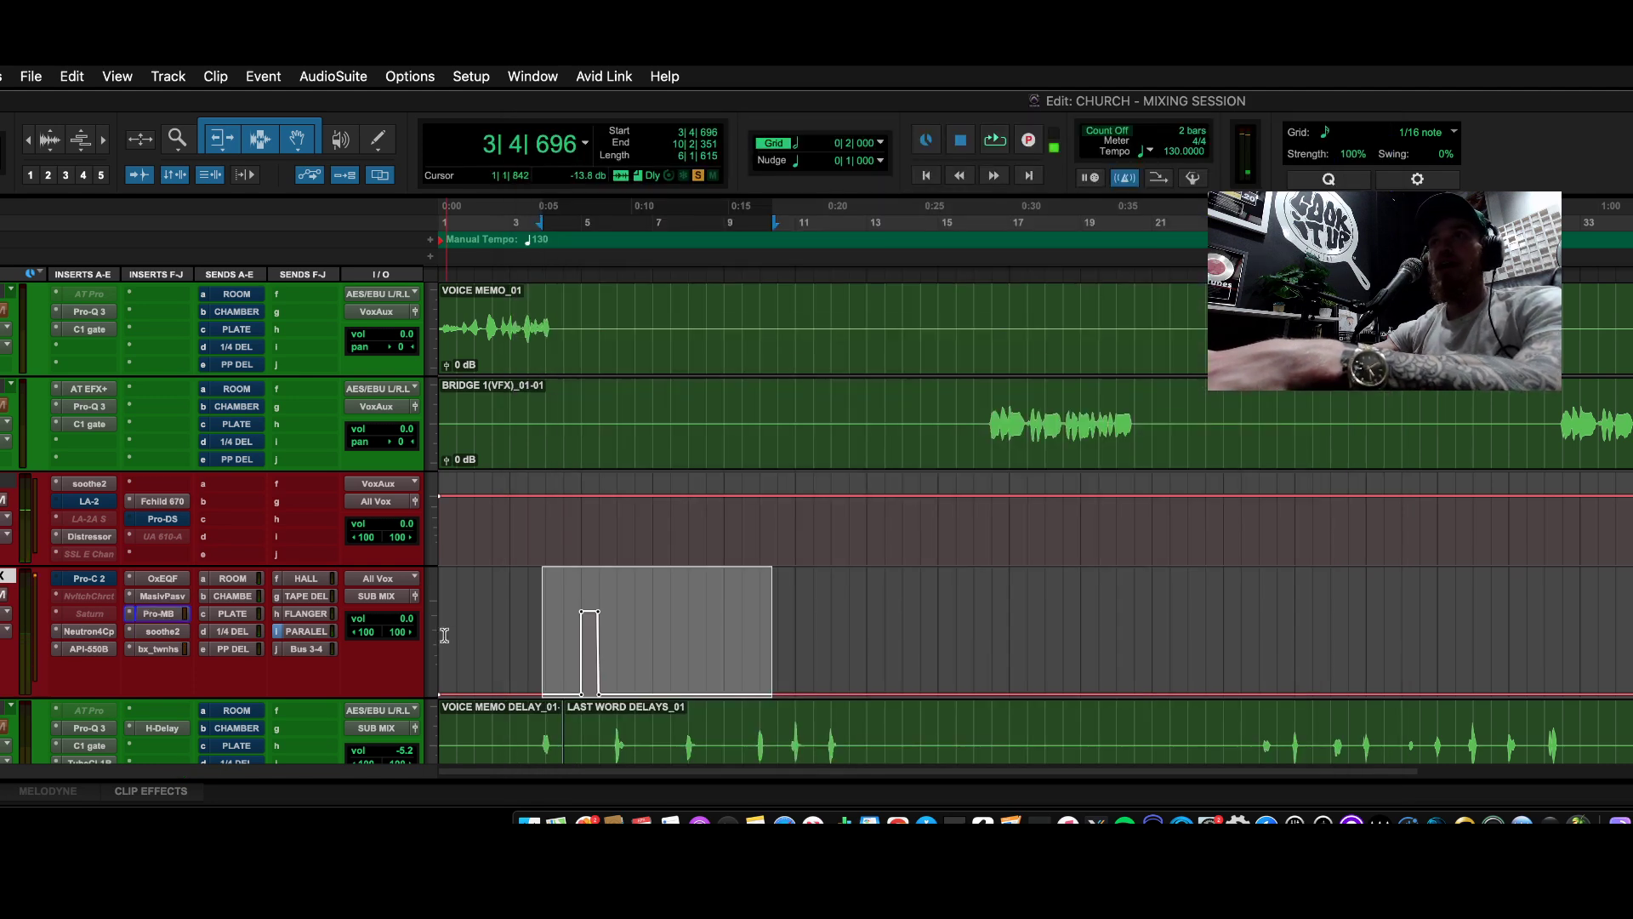
pyautogui.click(524, 128)
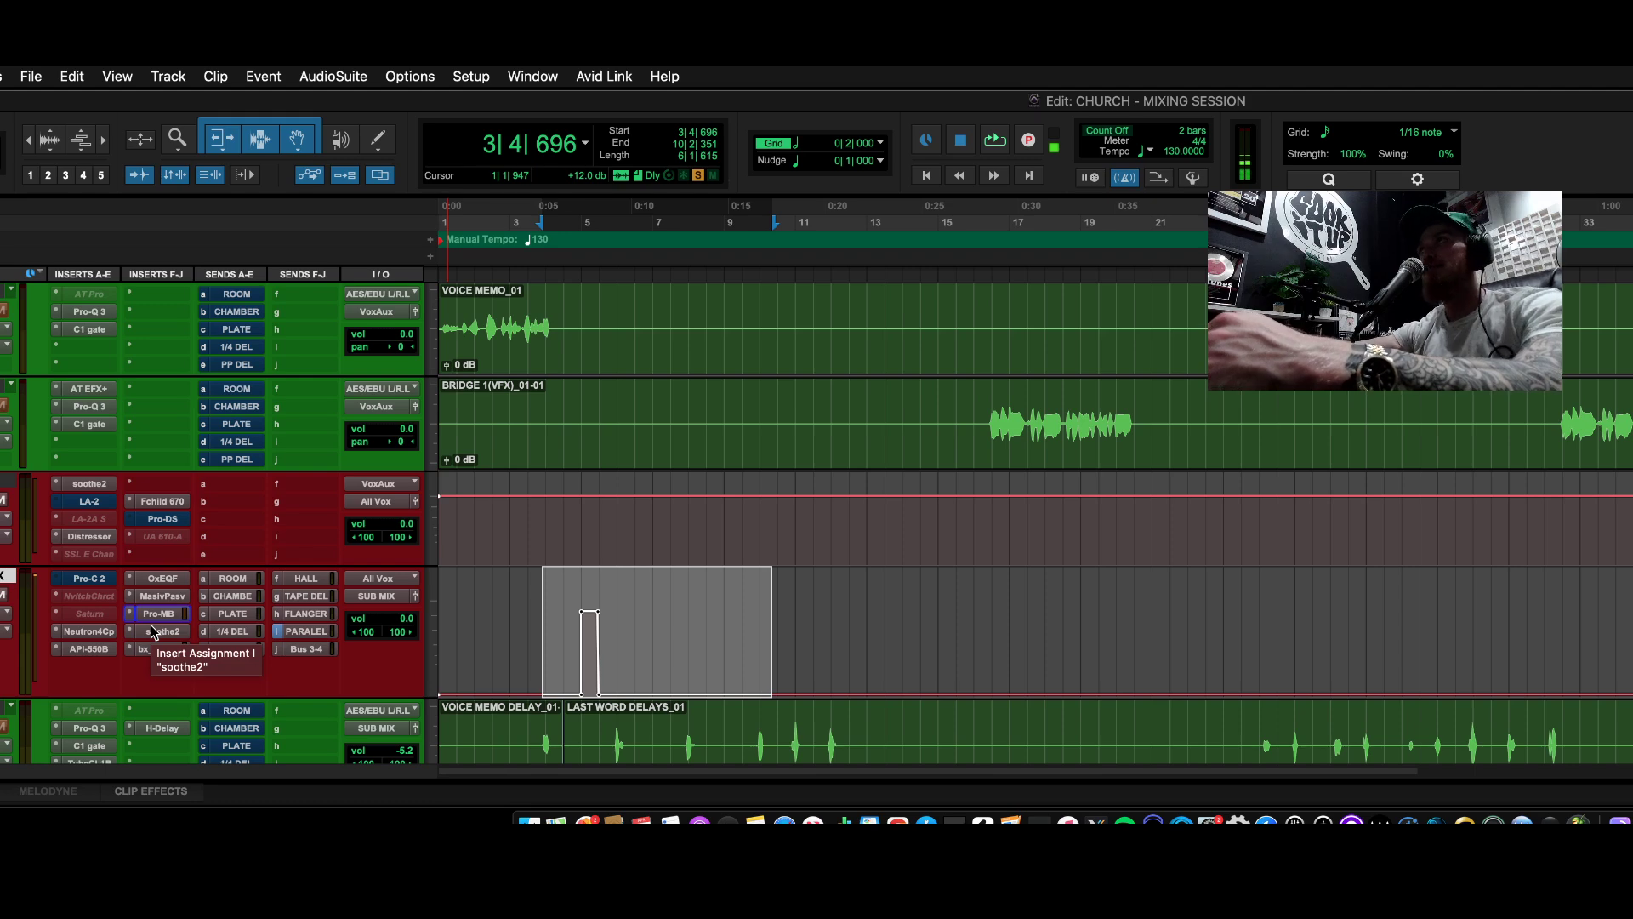
# - Review the ALL LEAD VOX track's soothe2 and bx_townhouse buss compressor settings, closing each plug-in
pyautogui.click(154, 631)
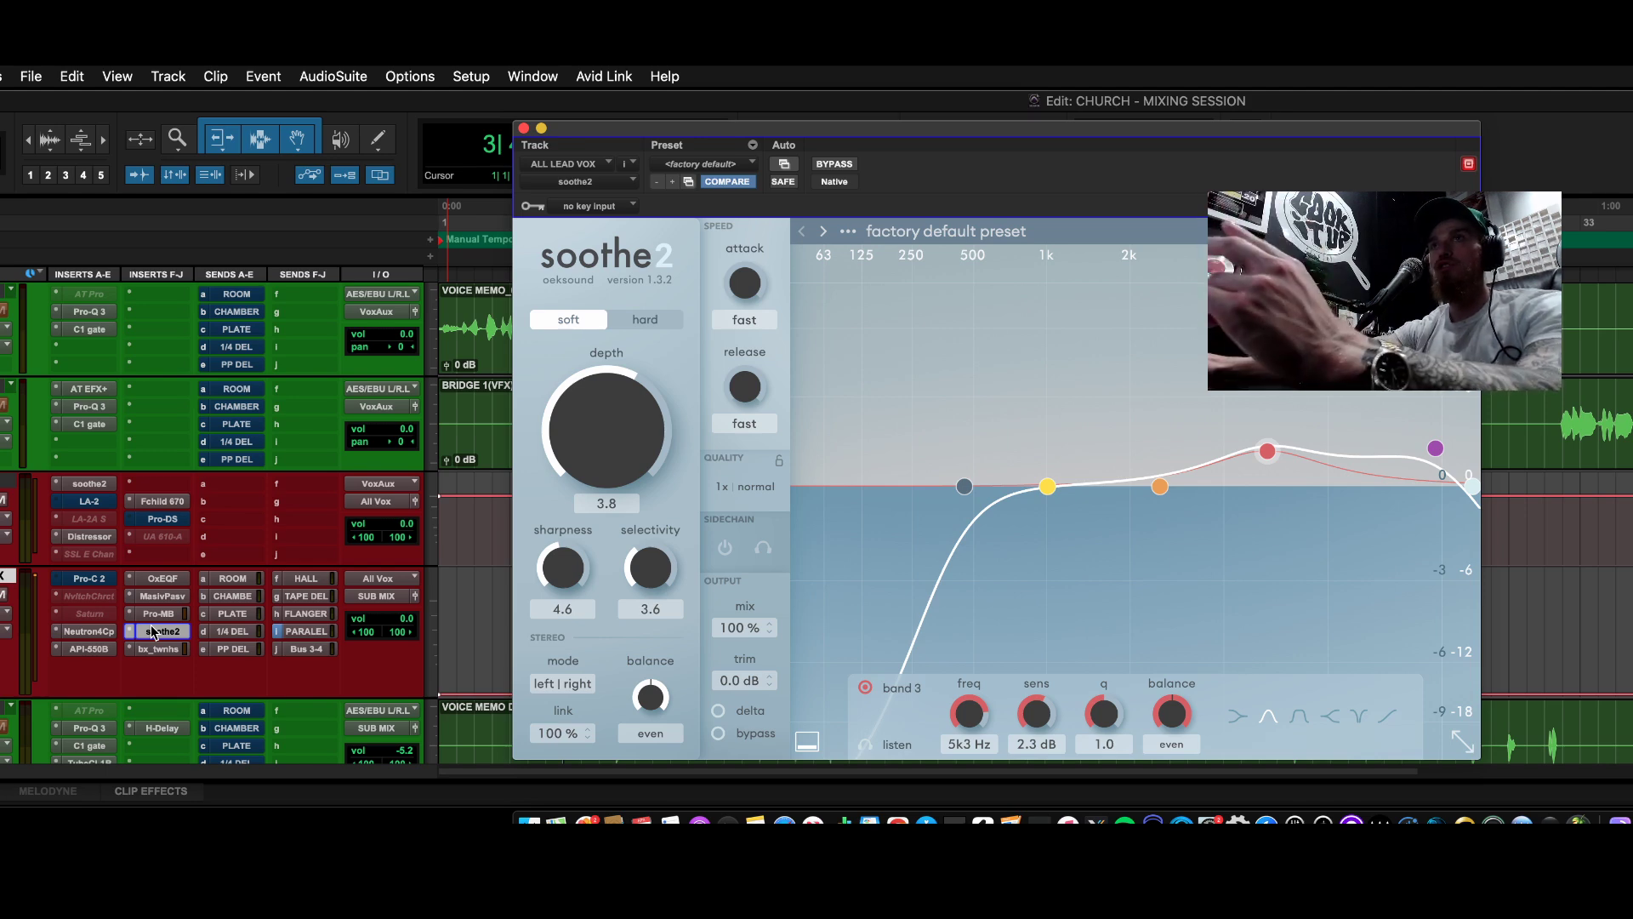
pyautogui.click(154, 631)
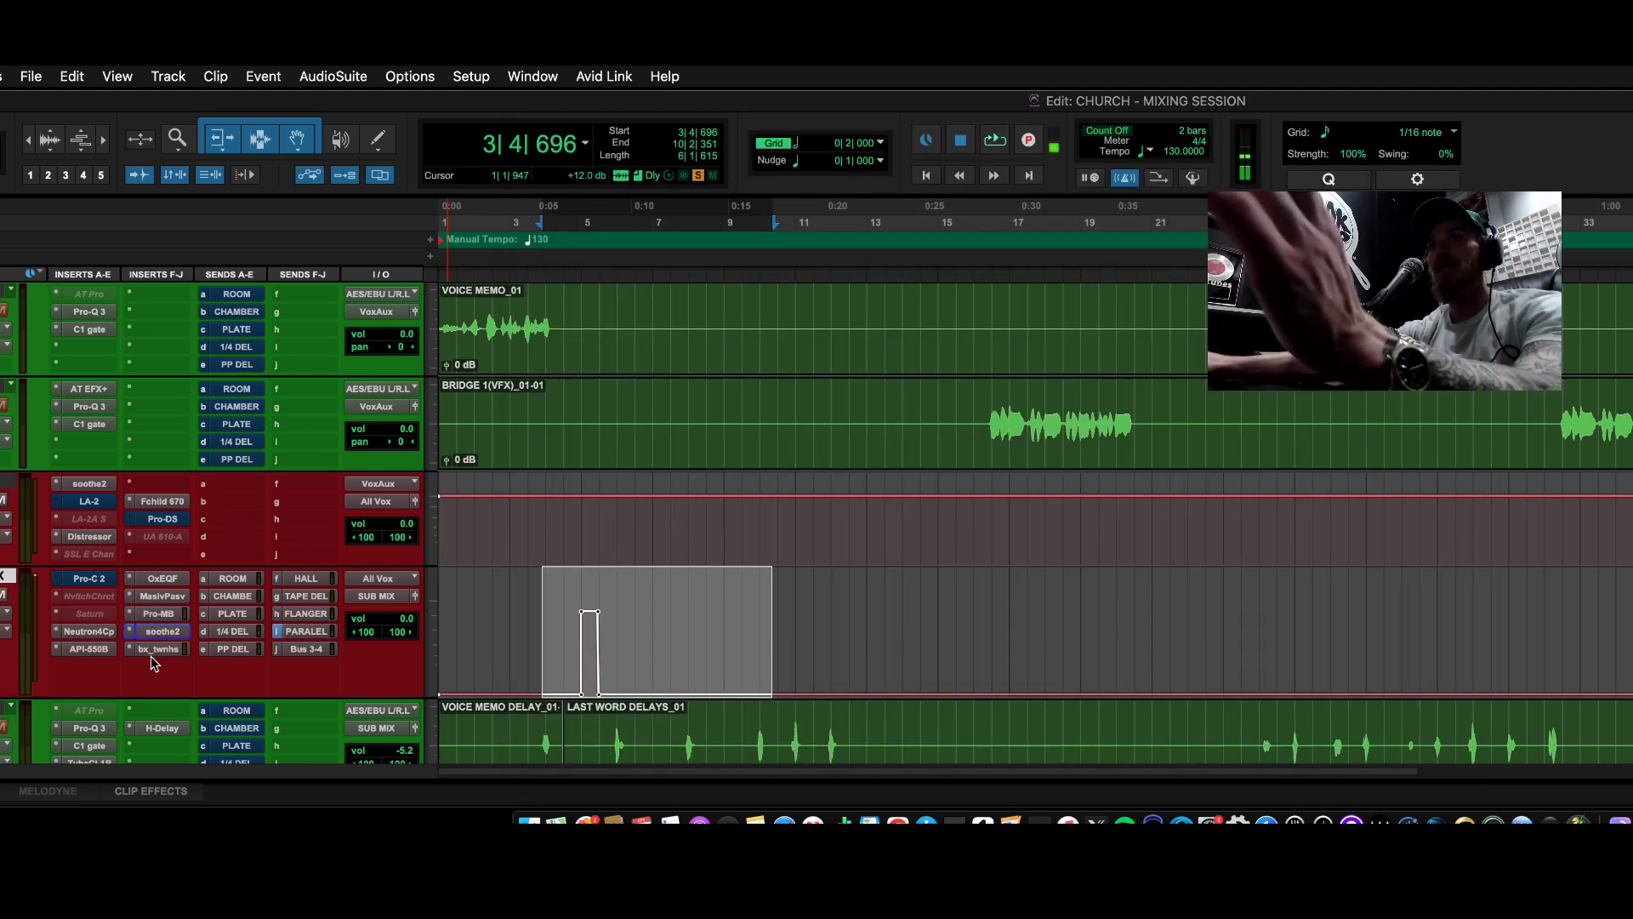
pyautogui.click(151, 653)
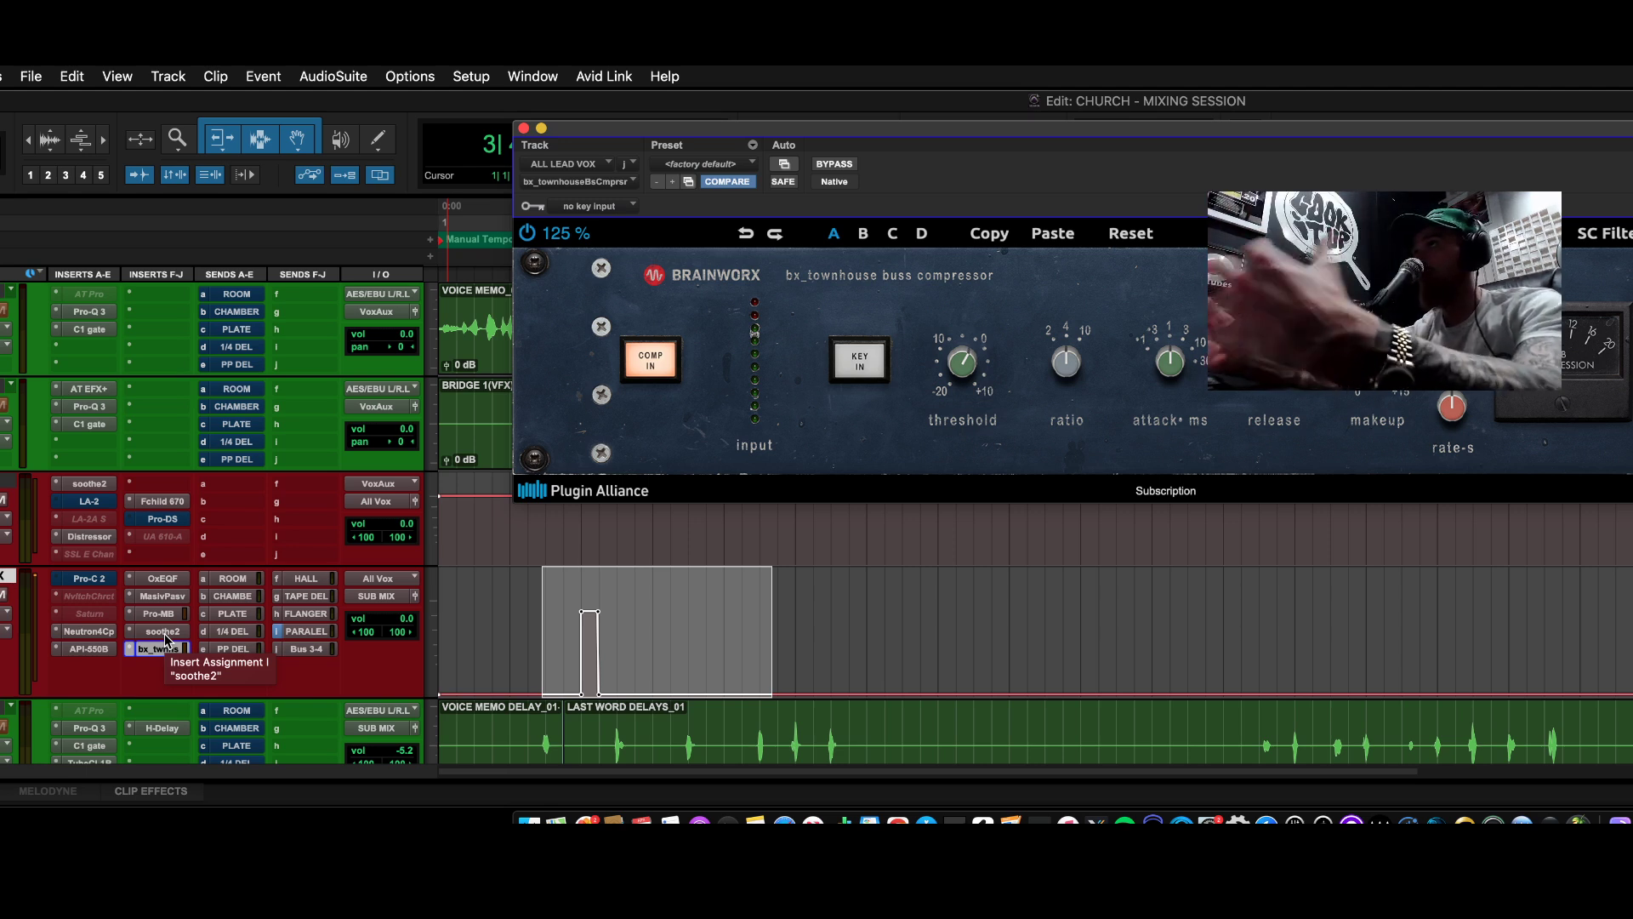
pyautogui.click(524, 128)
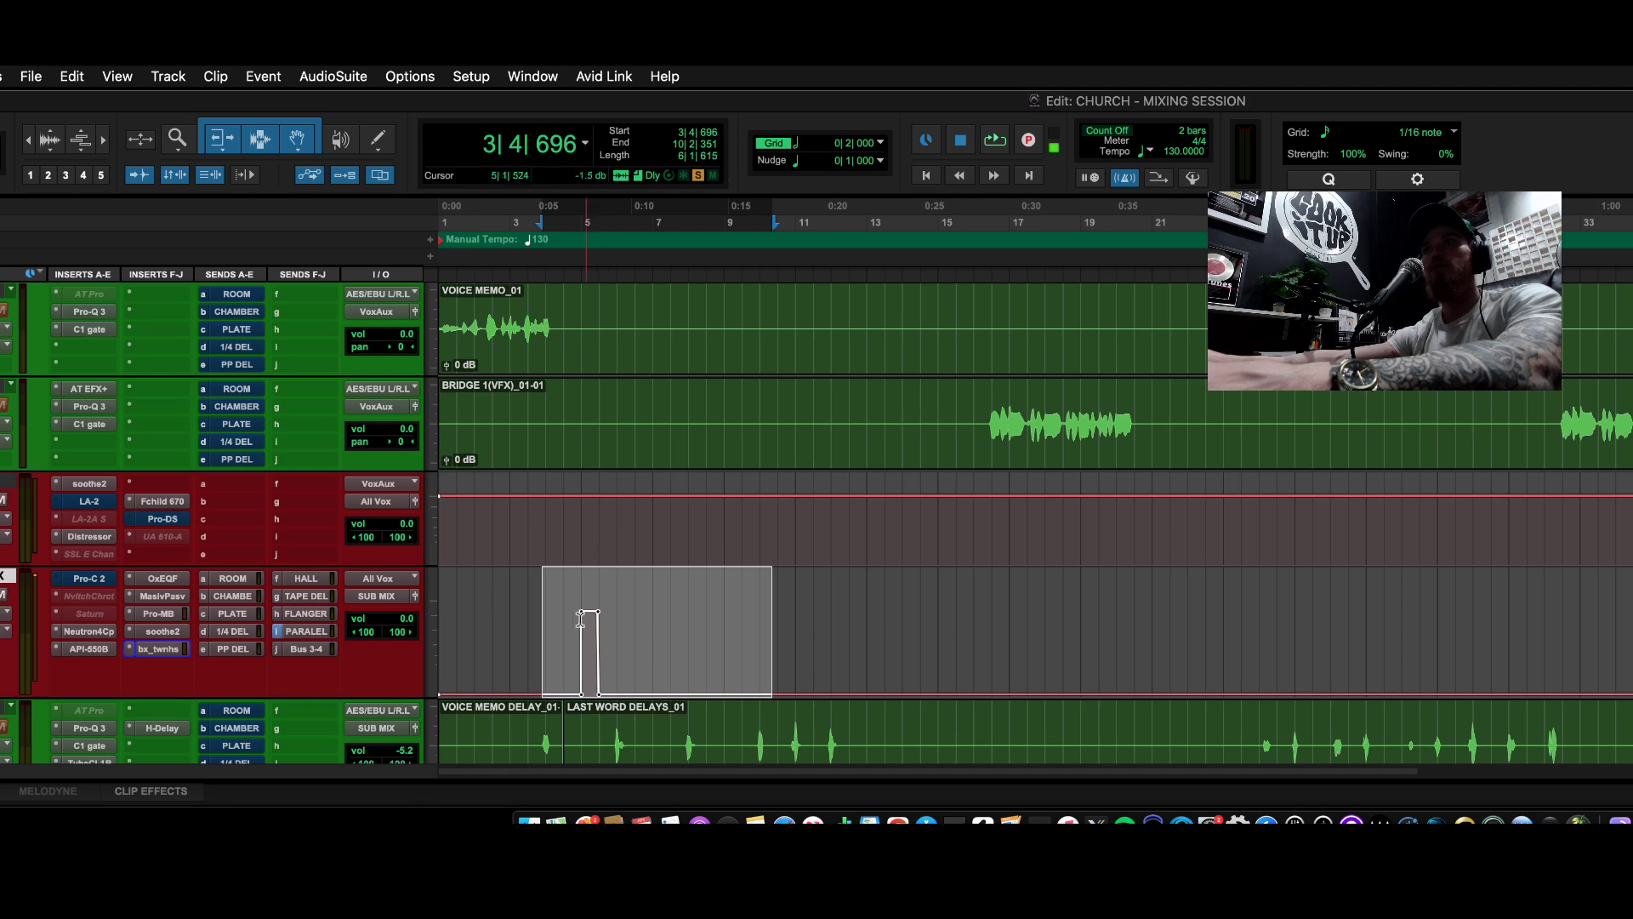
# - Enlarge the VERSE LD.dup1 track's height so its inserts and sends are listed by name
pyautogui.click(554, 641)
pyautogui.scroll(-3, 553, 644)
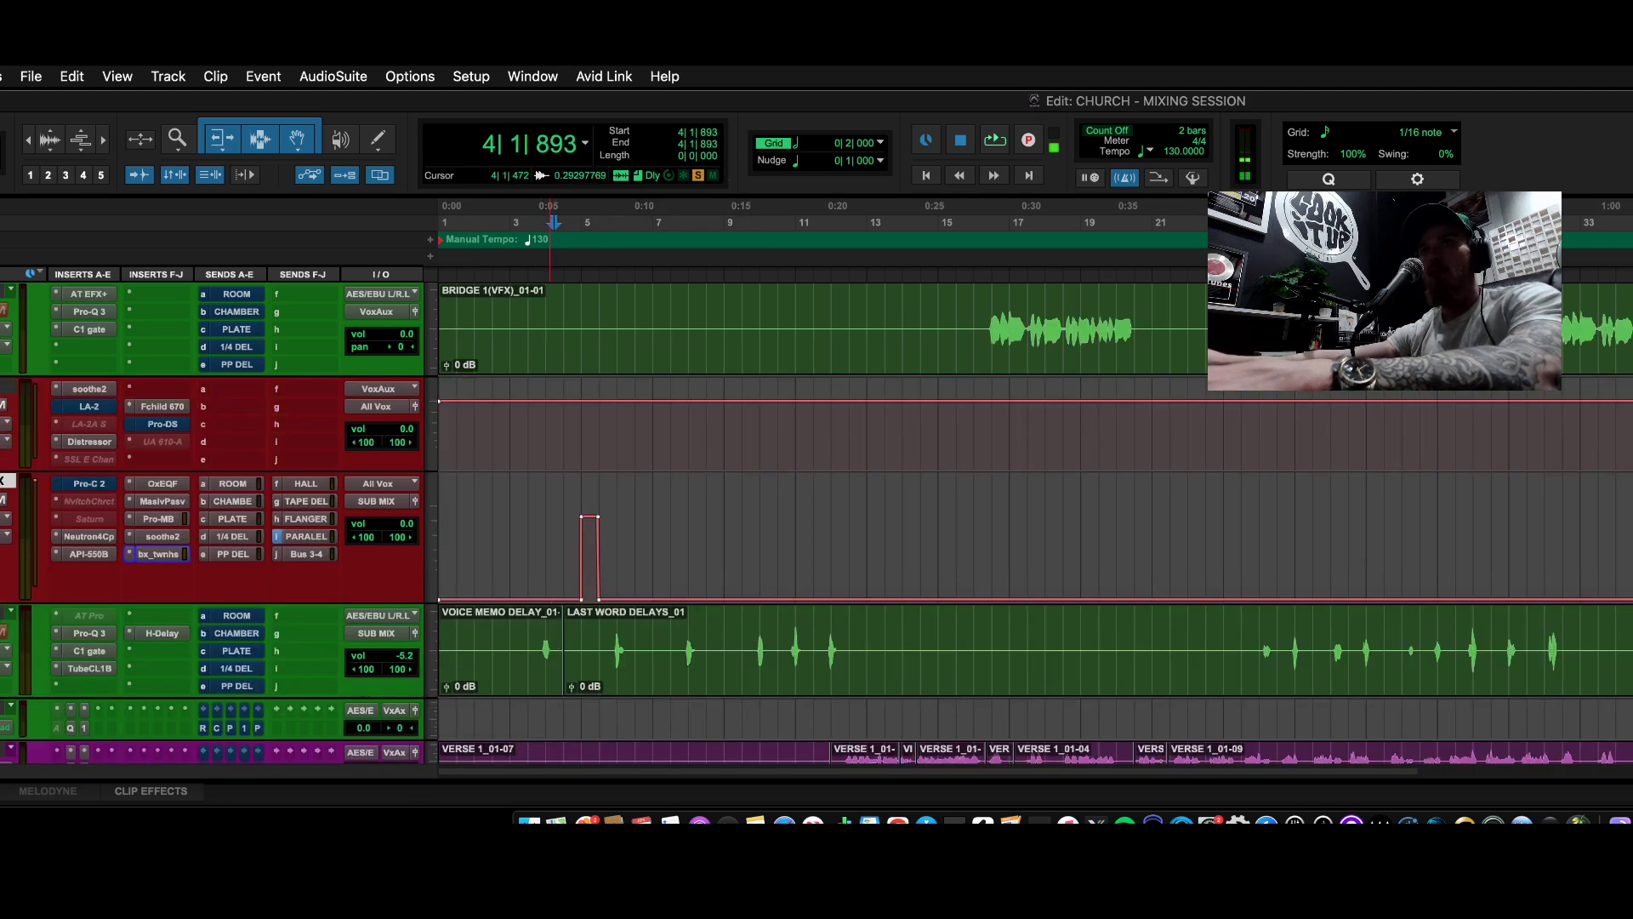
pyautogui.scroll(-6, 463, 663)
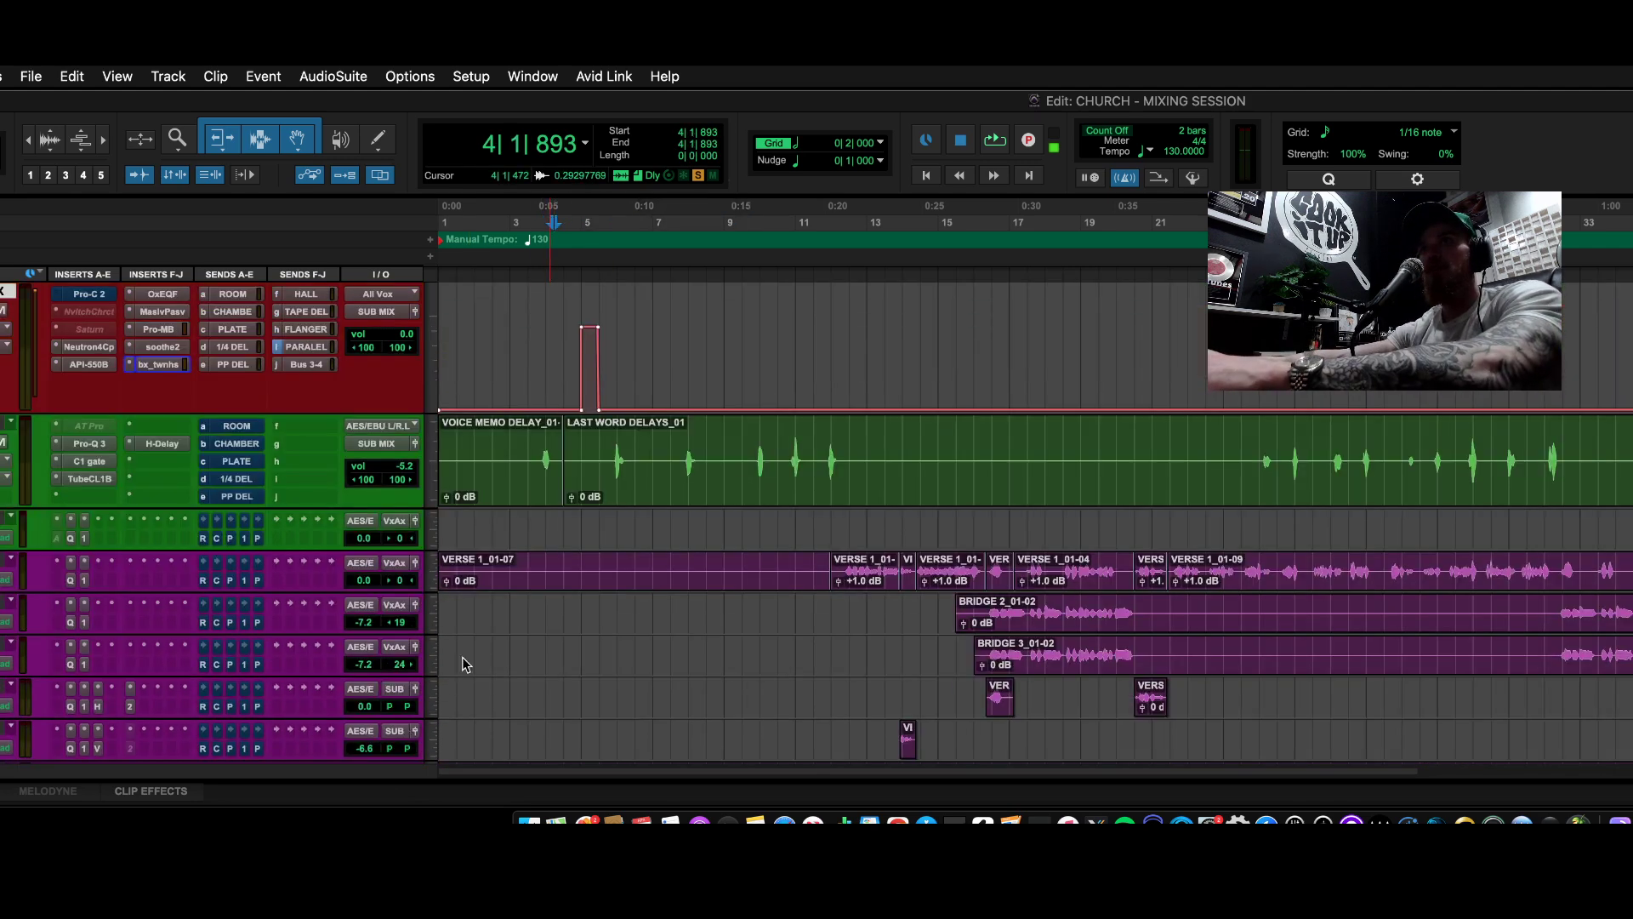
pyautogui.scroll(-2, 779, 683)
pyautogui.moveTo(868, 511); pyautogui.dragTo(1164, 514)
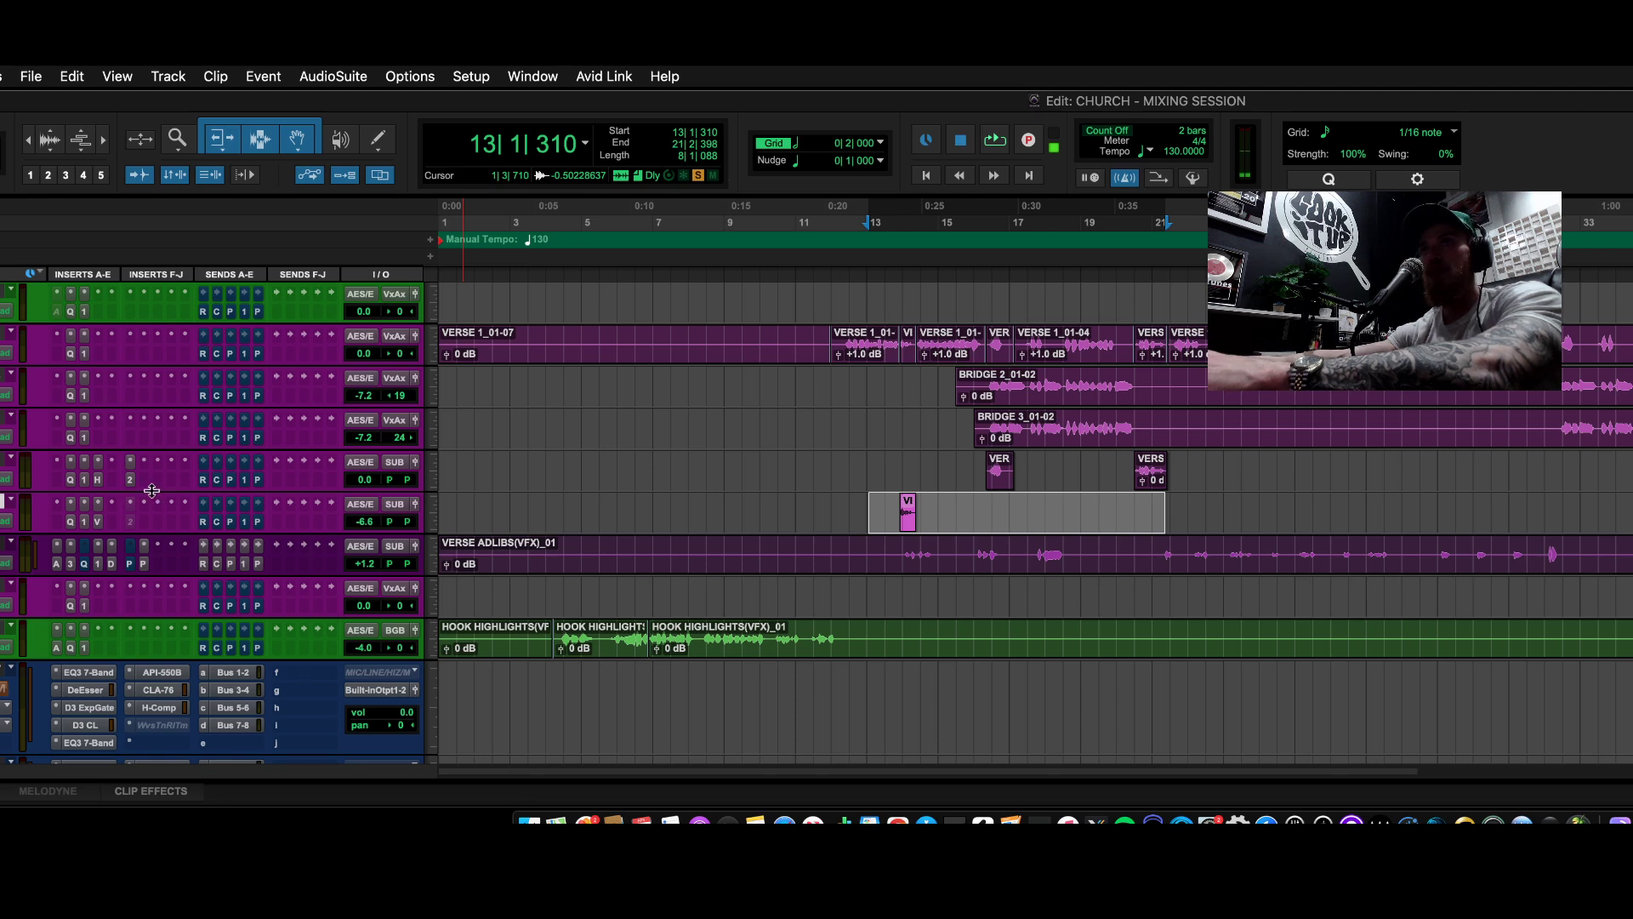
pyautogui.moveTo(147, 491); pyautogui.dragTo(151, 600)
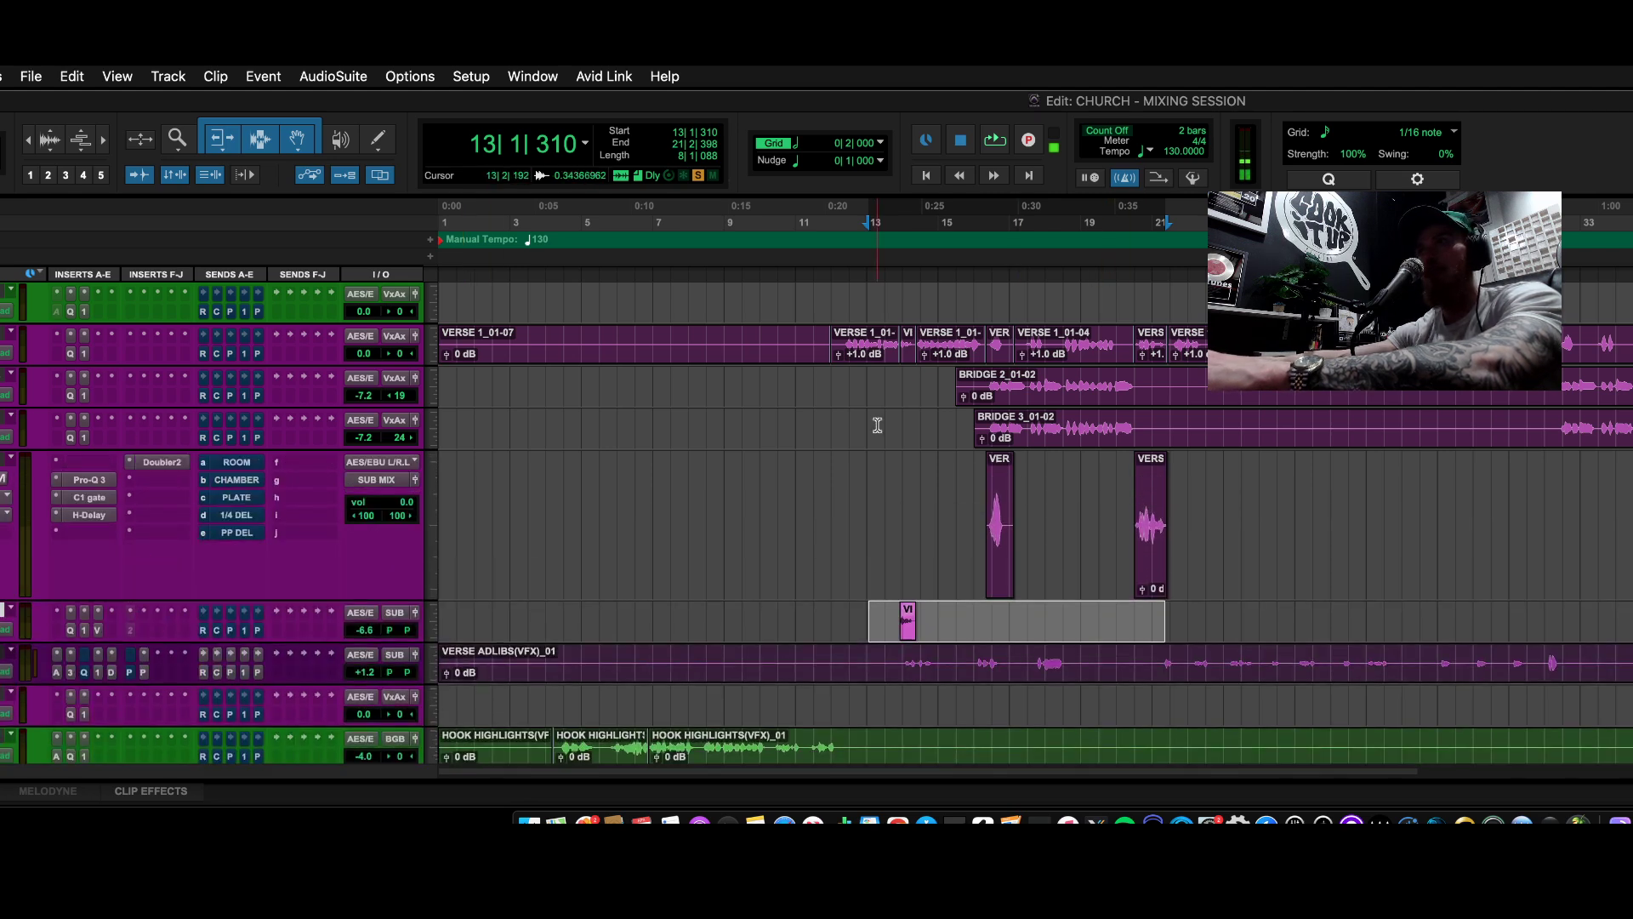
# - Select the range from 15|3|072 to 27|3|593 on the VERSE LD.dup1 track and play it
pyautogui.moveTo(869, 502); pyautogui.dragTo(1389, 518)
pyautogui.keyDown('shift'); pyautogui.click(1361, 554); pyautogui.keyUp('shift')
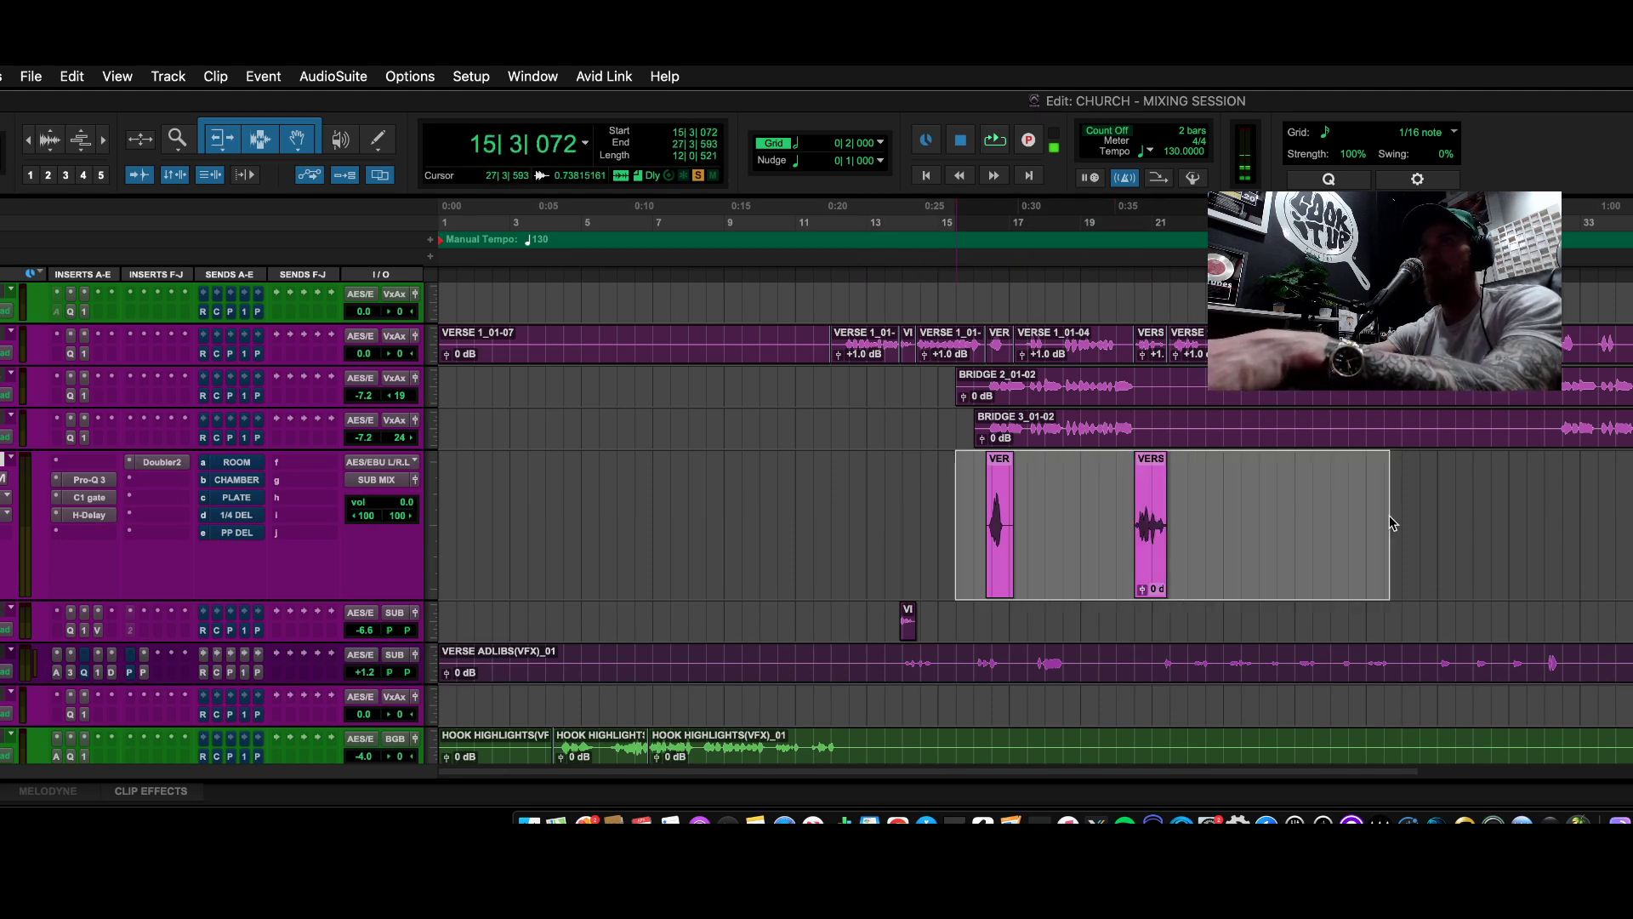
pyautogui.press('space')
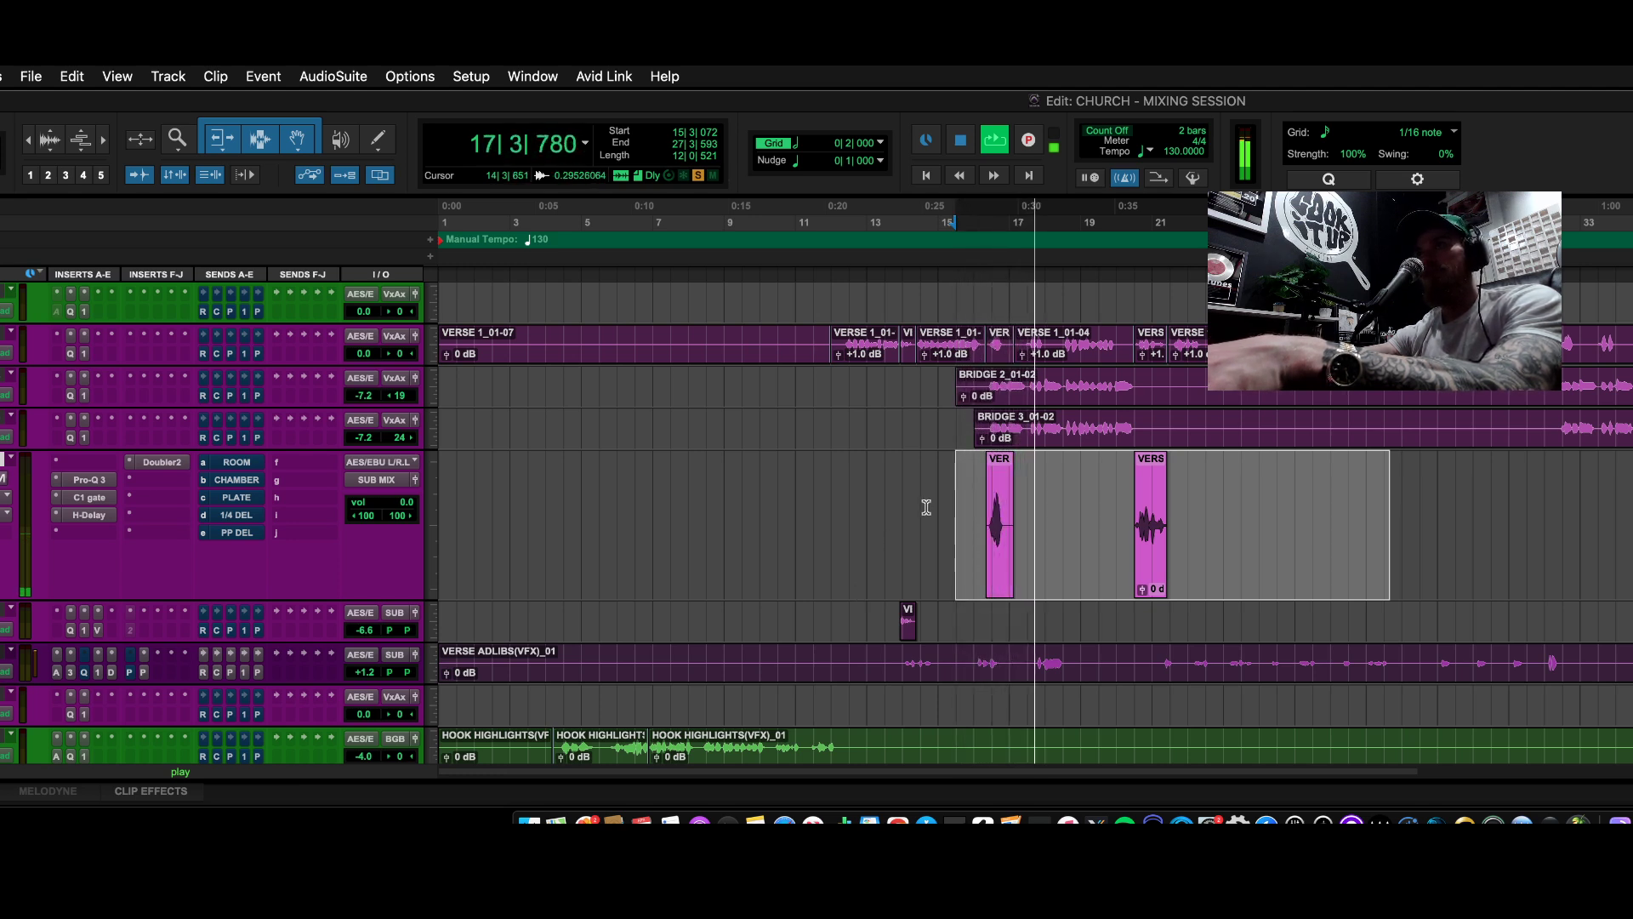
pyautogui.press('space')
# - Review the VERSE LD.dup1 track's Doubler2 settings, close the plug-in, and listen to the track's two clips
pyautogui.click(161, 462)
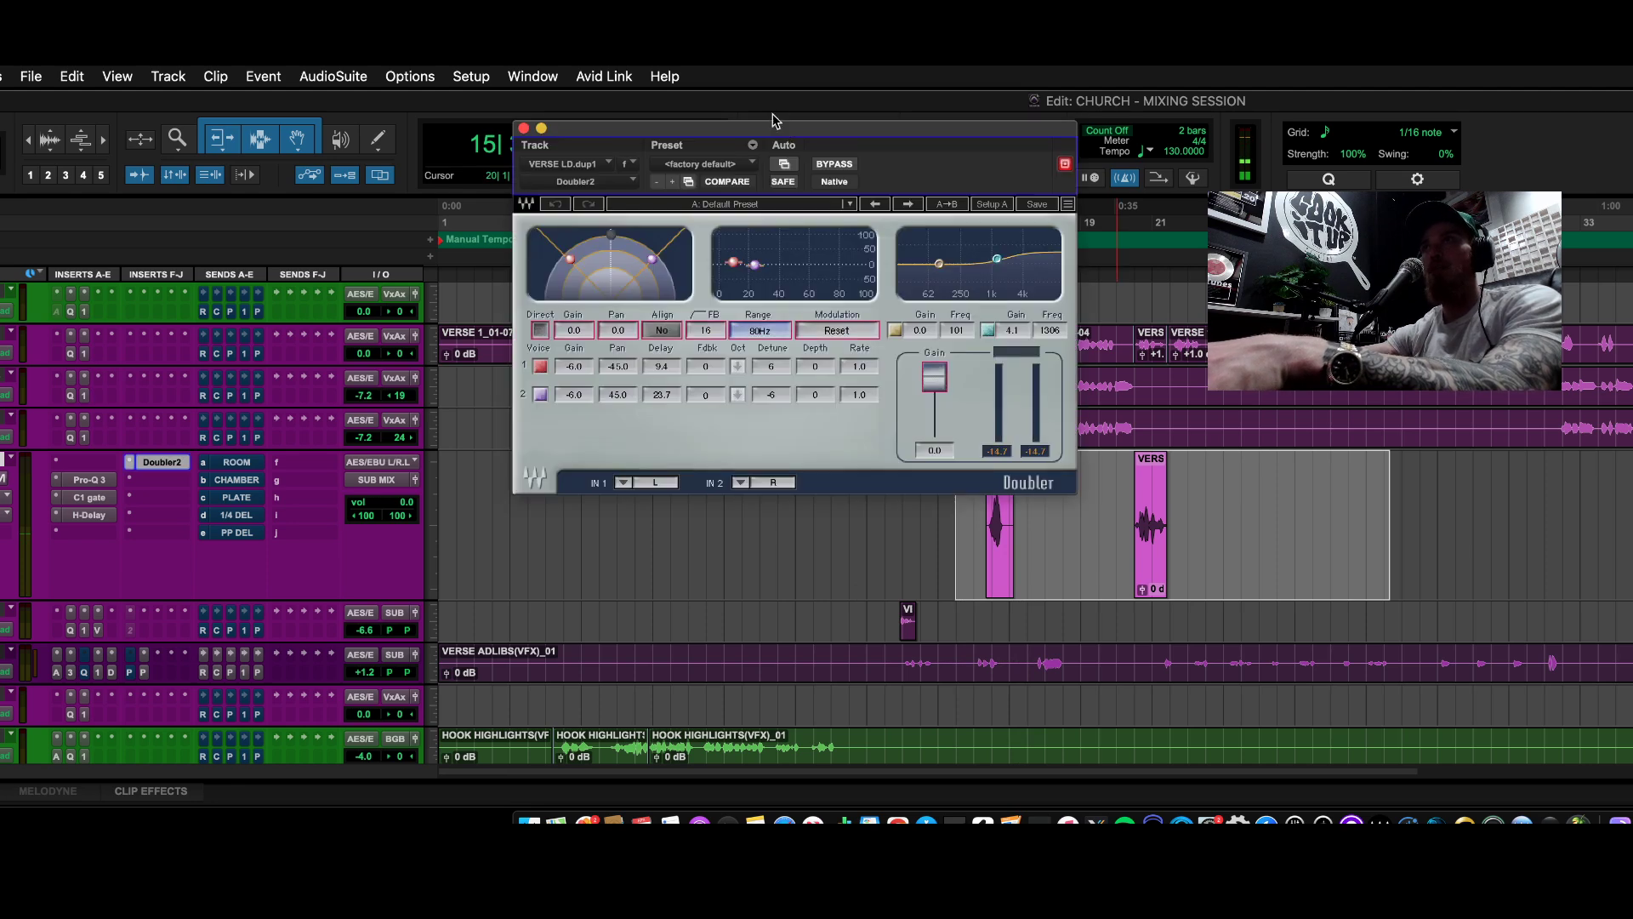
pyautogui.click(524, 130)
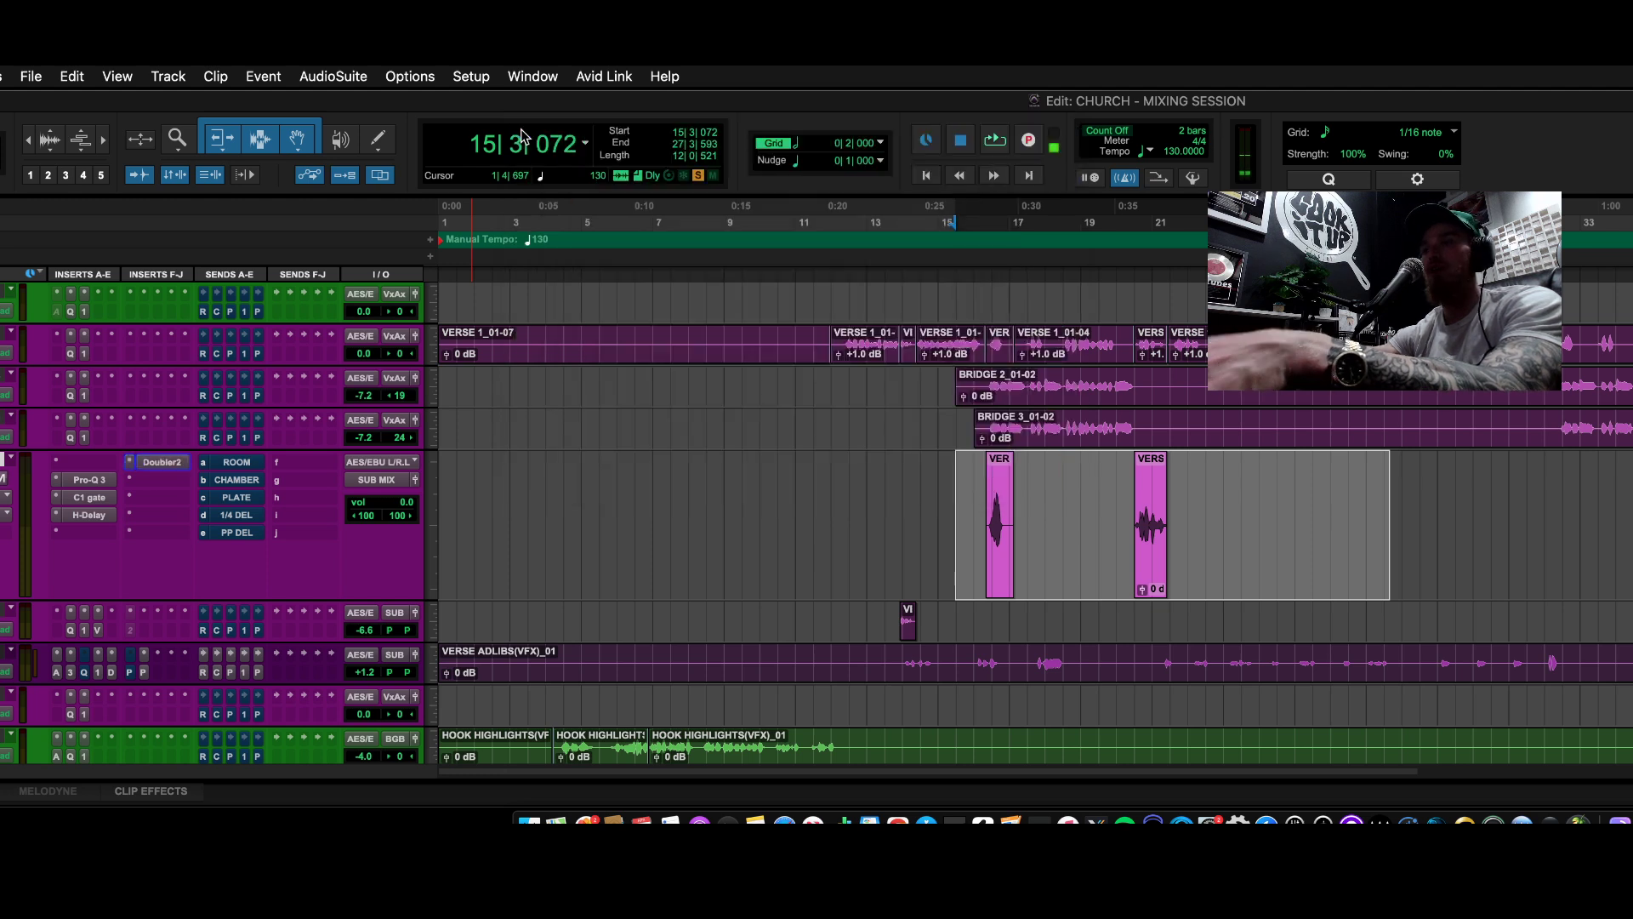
pyautogui.press('space')
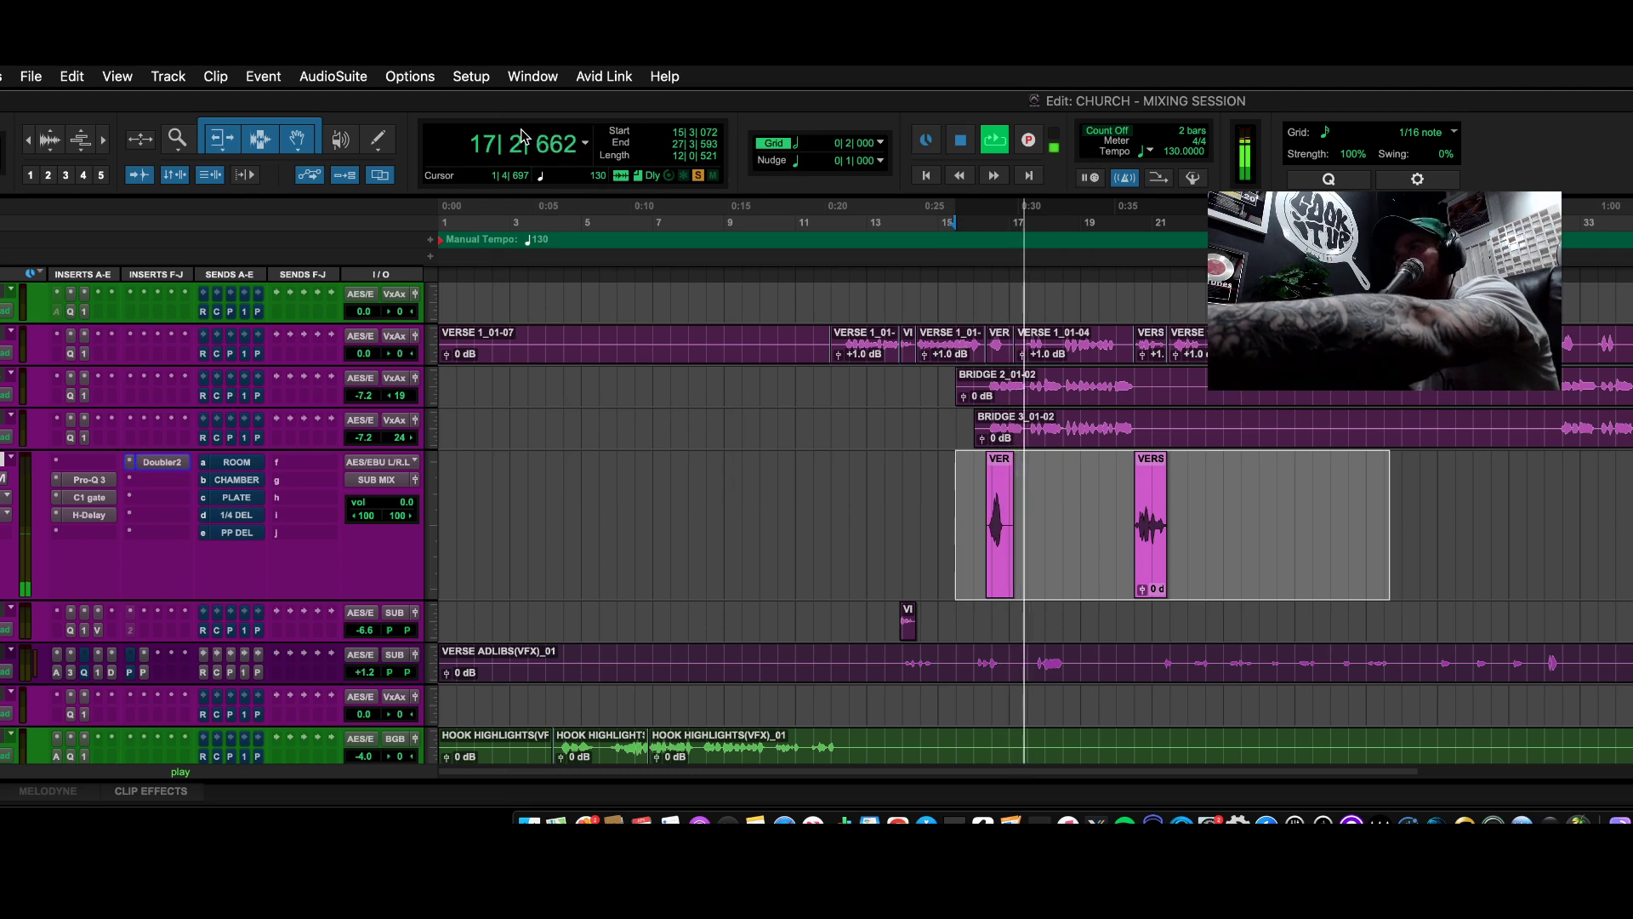
pyautogui.click(1129, 496)
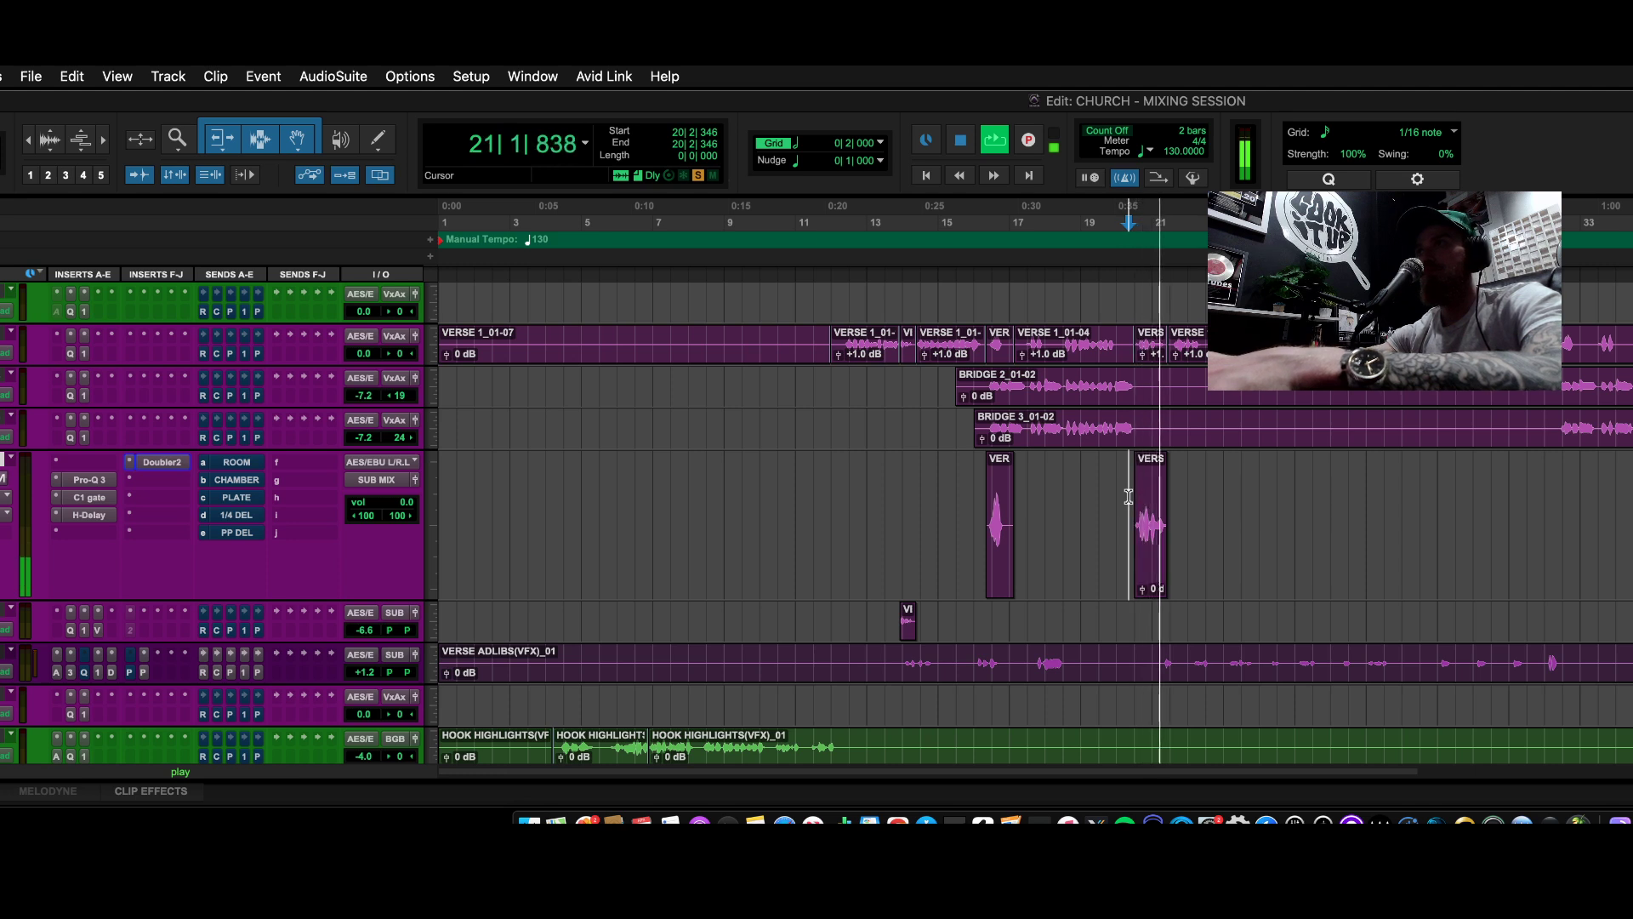
pyautogui.press('space')
# - Enlarge the VERSE LD.dup3 track's height and play its clip from 13|3|704
pyautogui.click(898, 494)
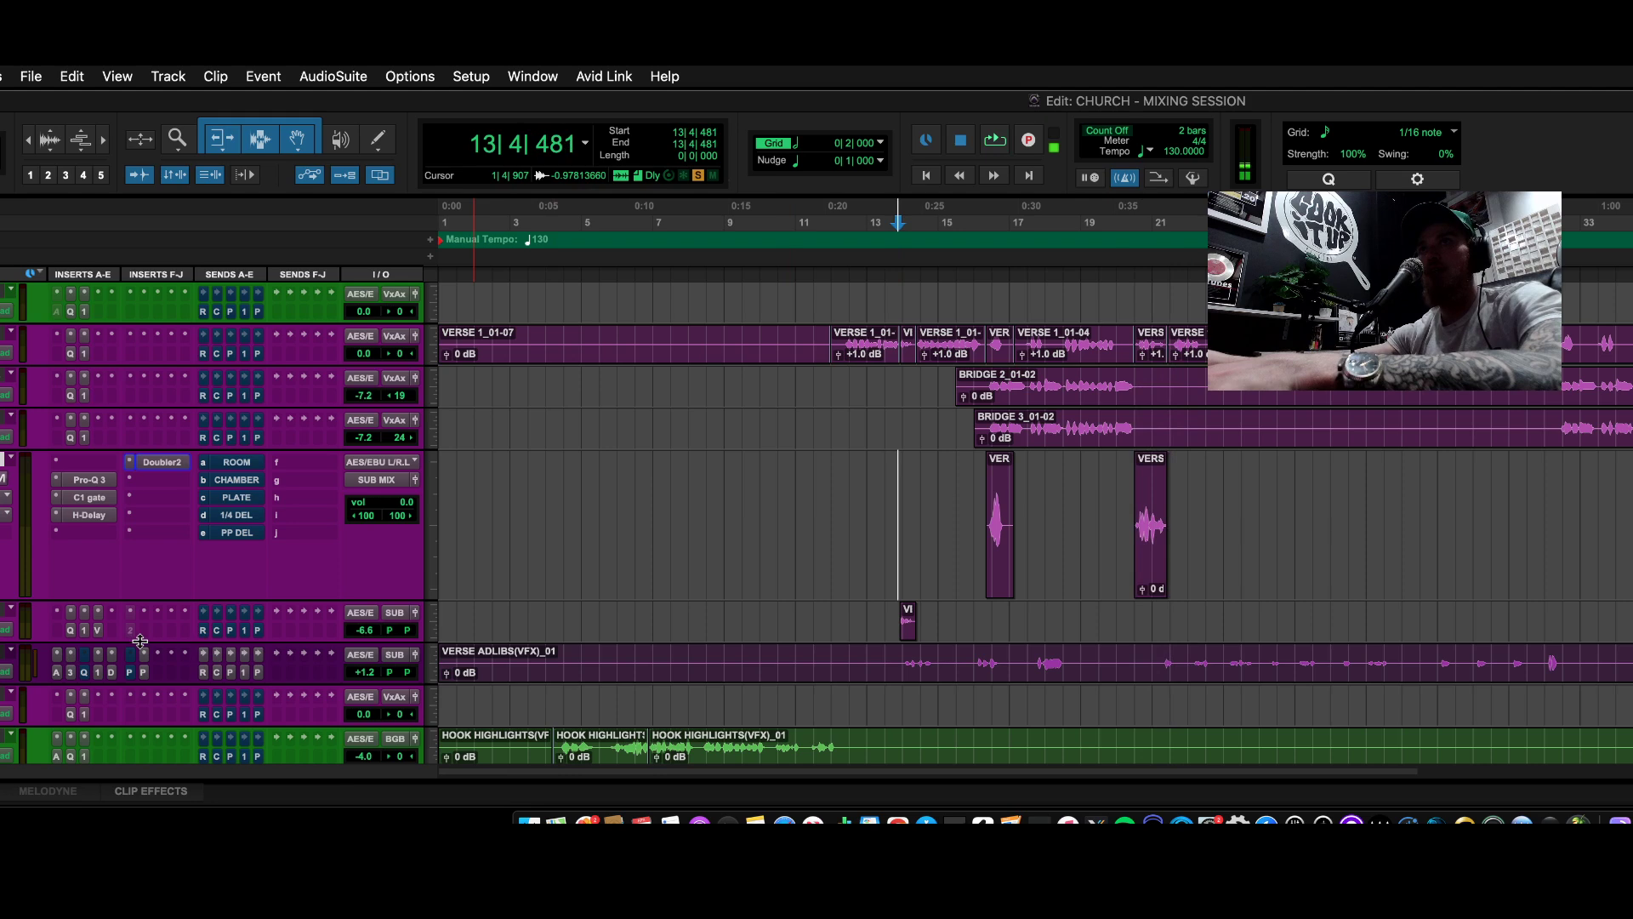
pyautogui.moveTo(136, 654); pyautogui.dragTo(117, 741)
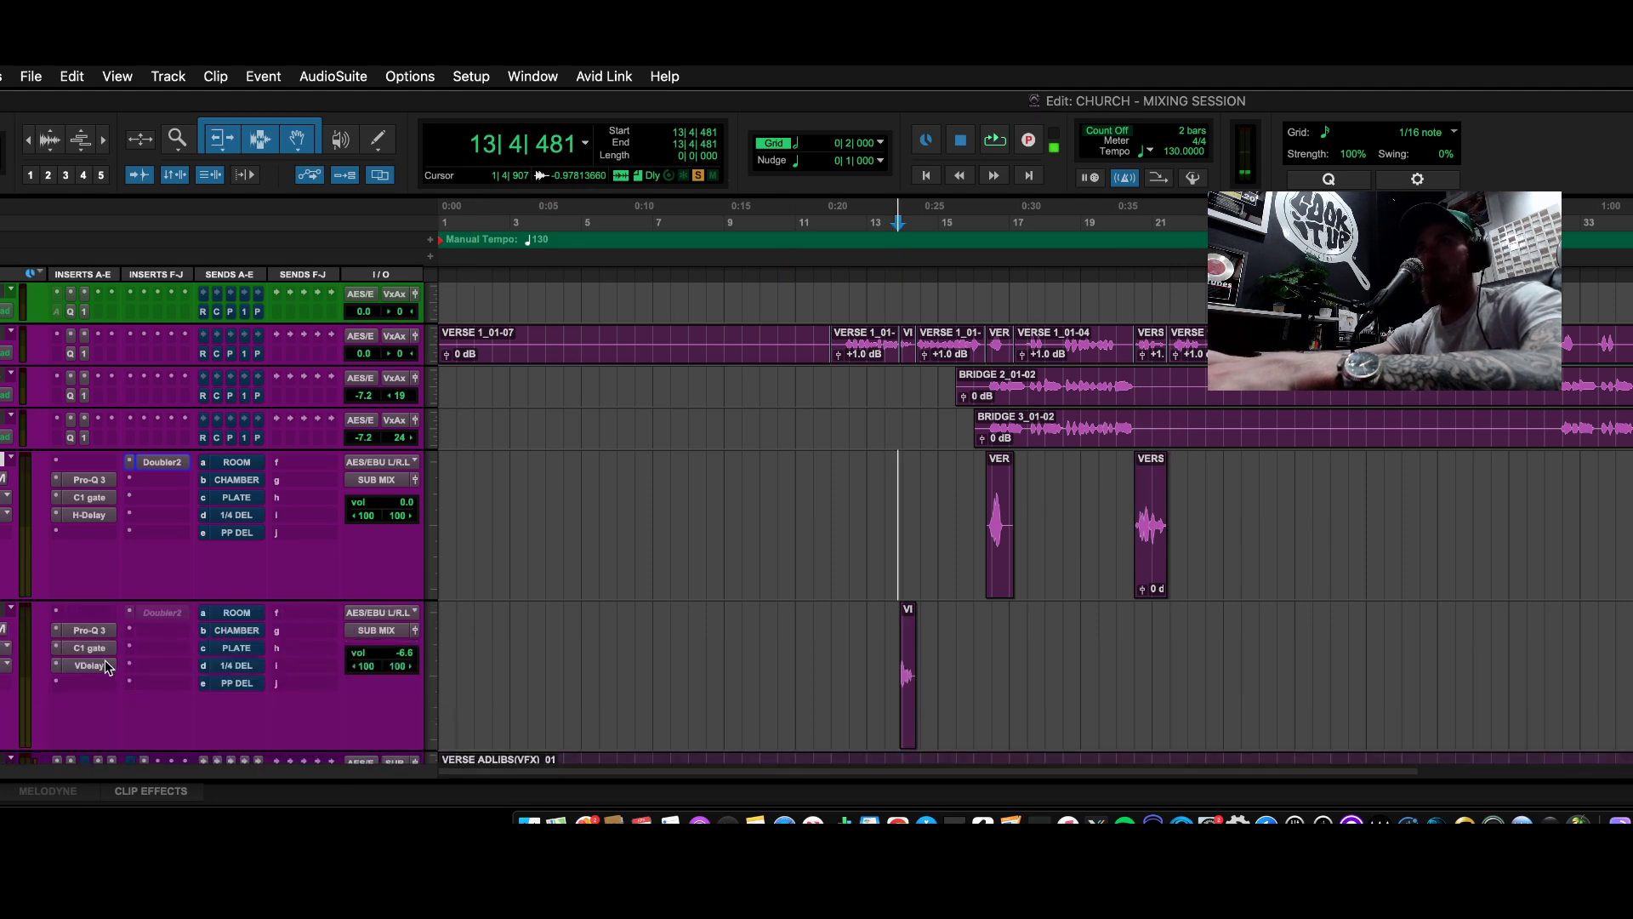
pyautogui.click(890, 491)
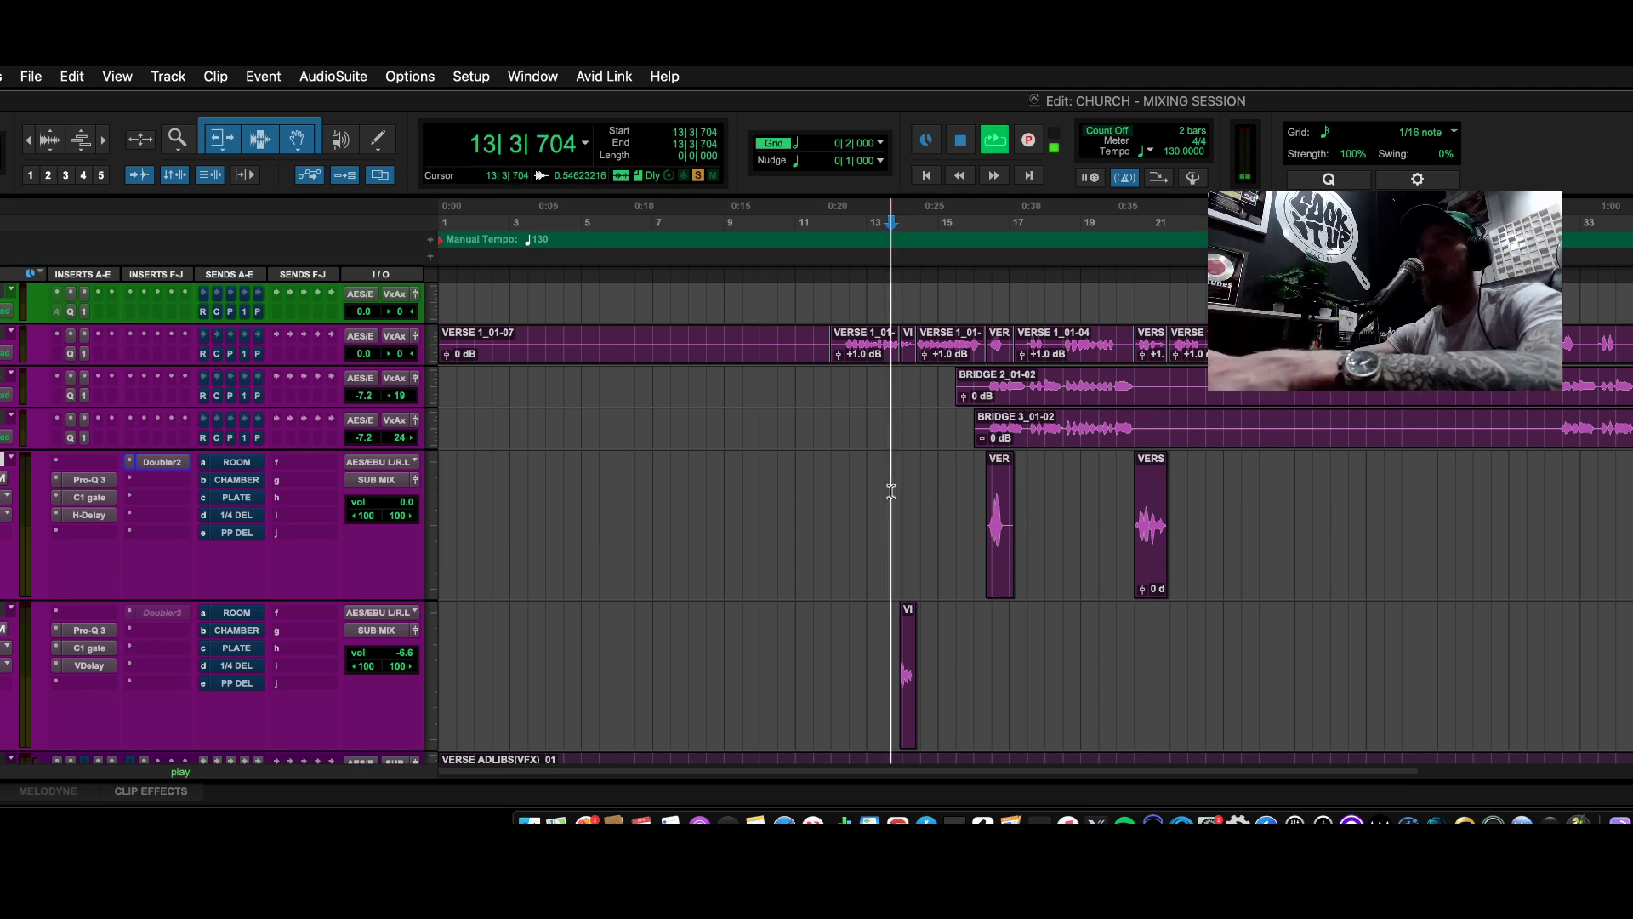
pyautogui.press('space')
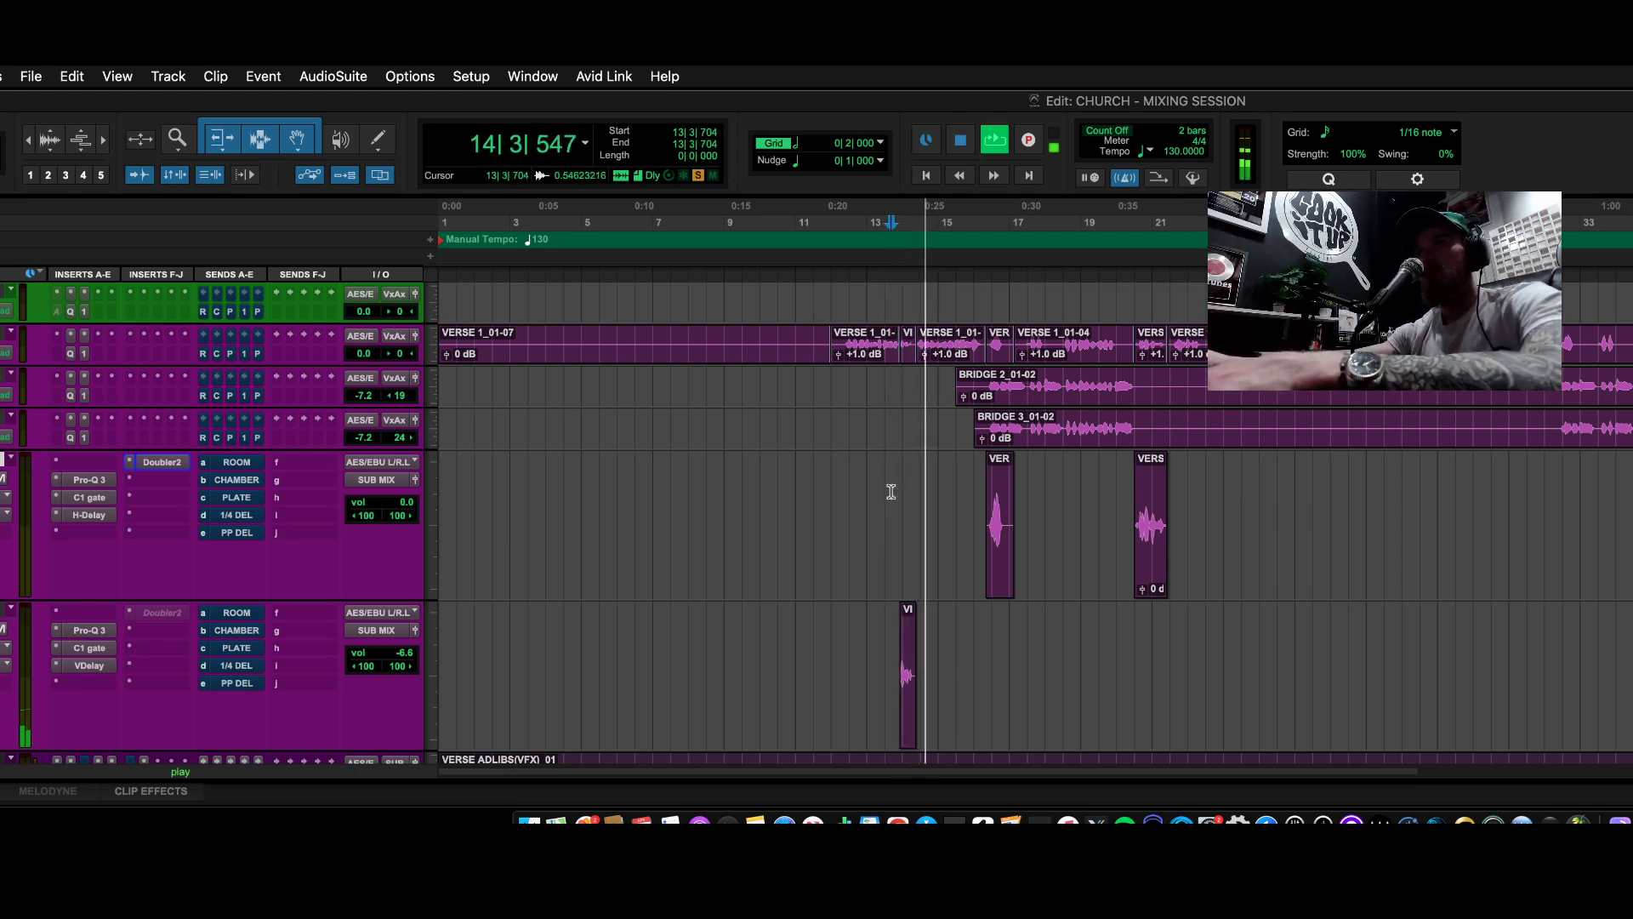
pyautogui.press('space')
# - Inspect the VERSE LD.dup3 track's ValhallaDelay settings during playback, and close the plug-in
pyautogui.click(71, 668)
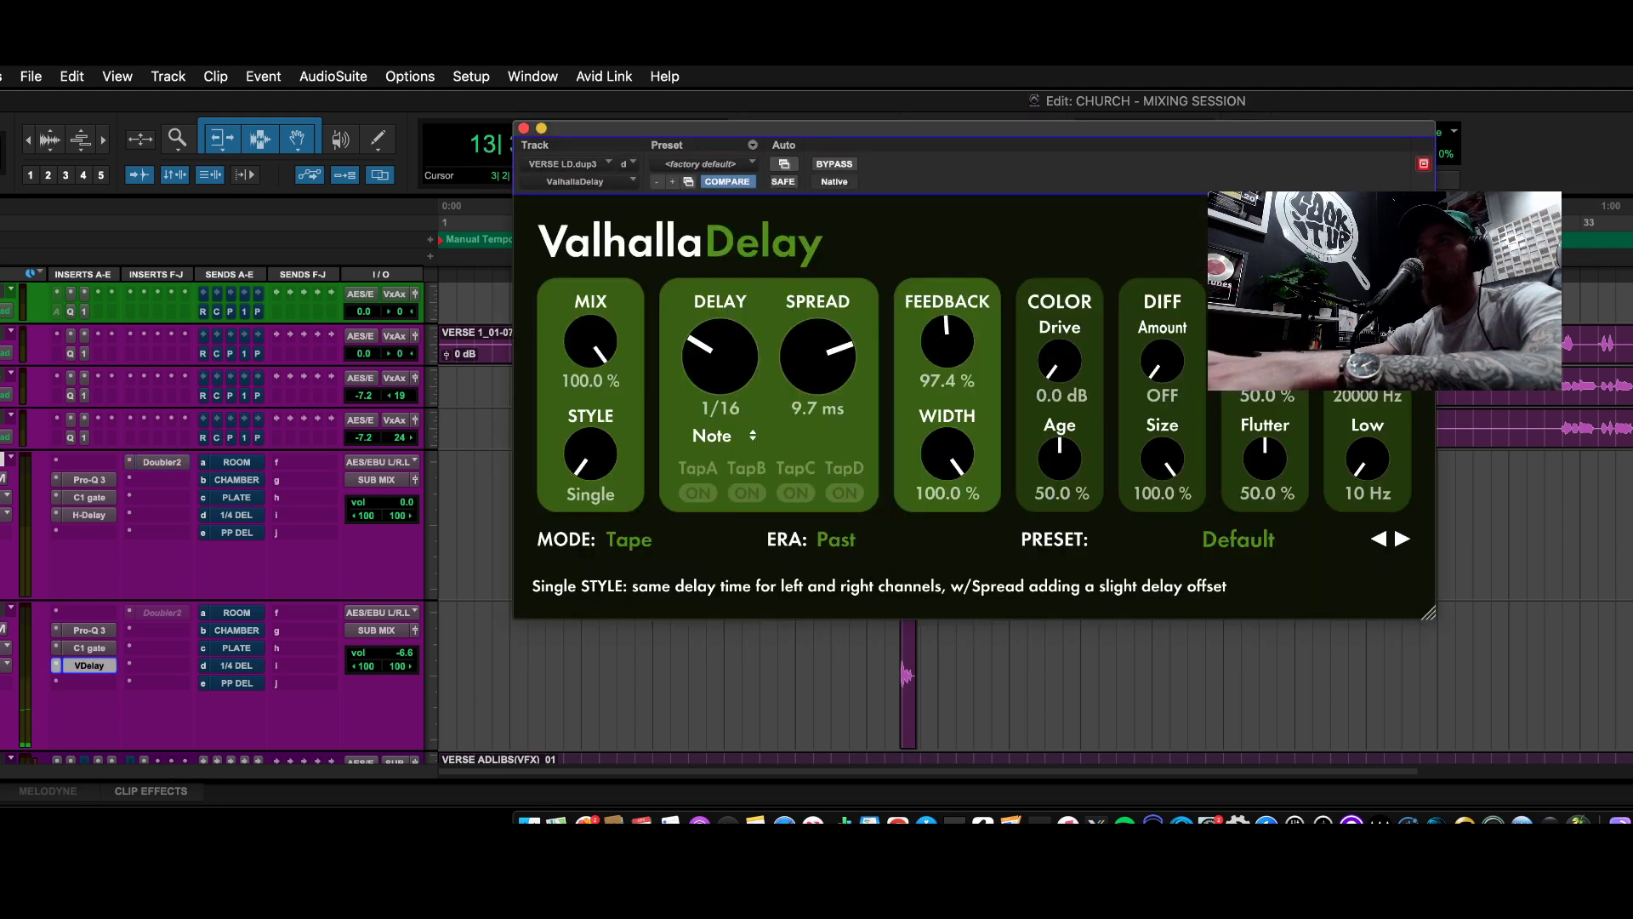
pyautogui.press('space')
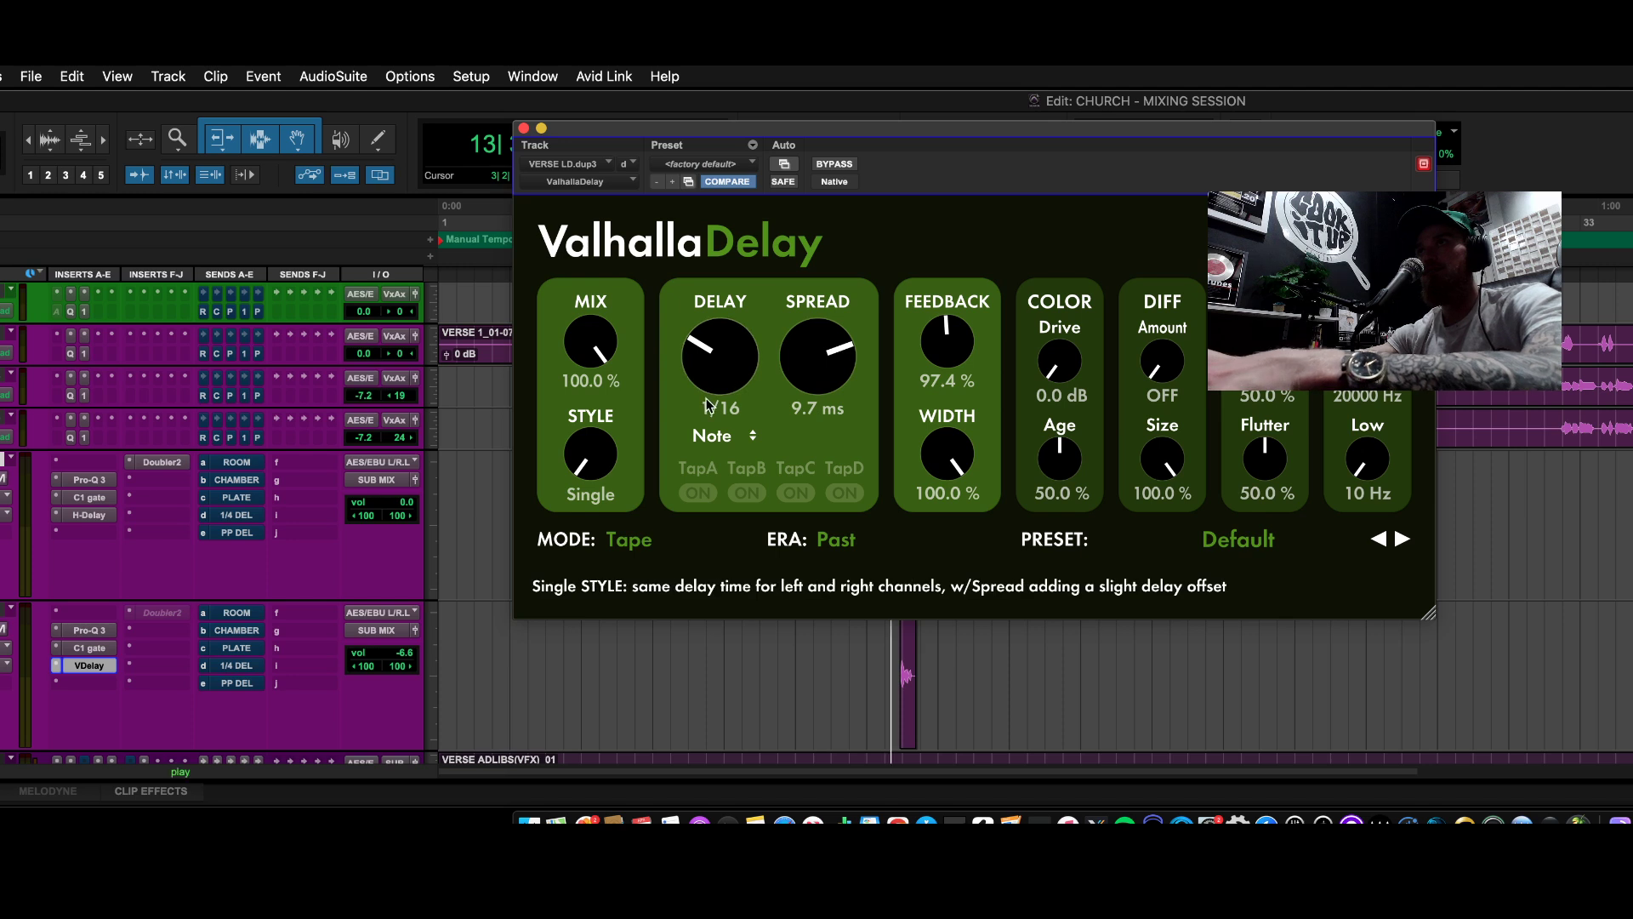
pyautogui.scroll(2, 698, 411)
pyautogui.scroll(-3, 697, 416)
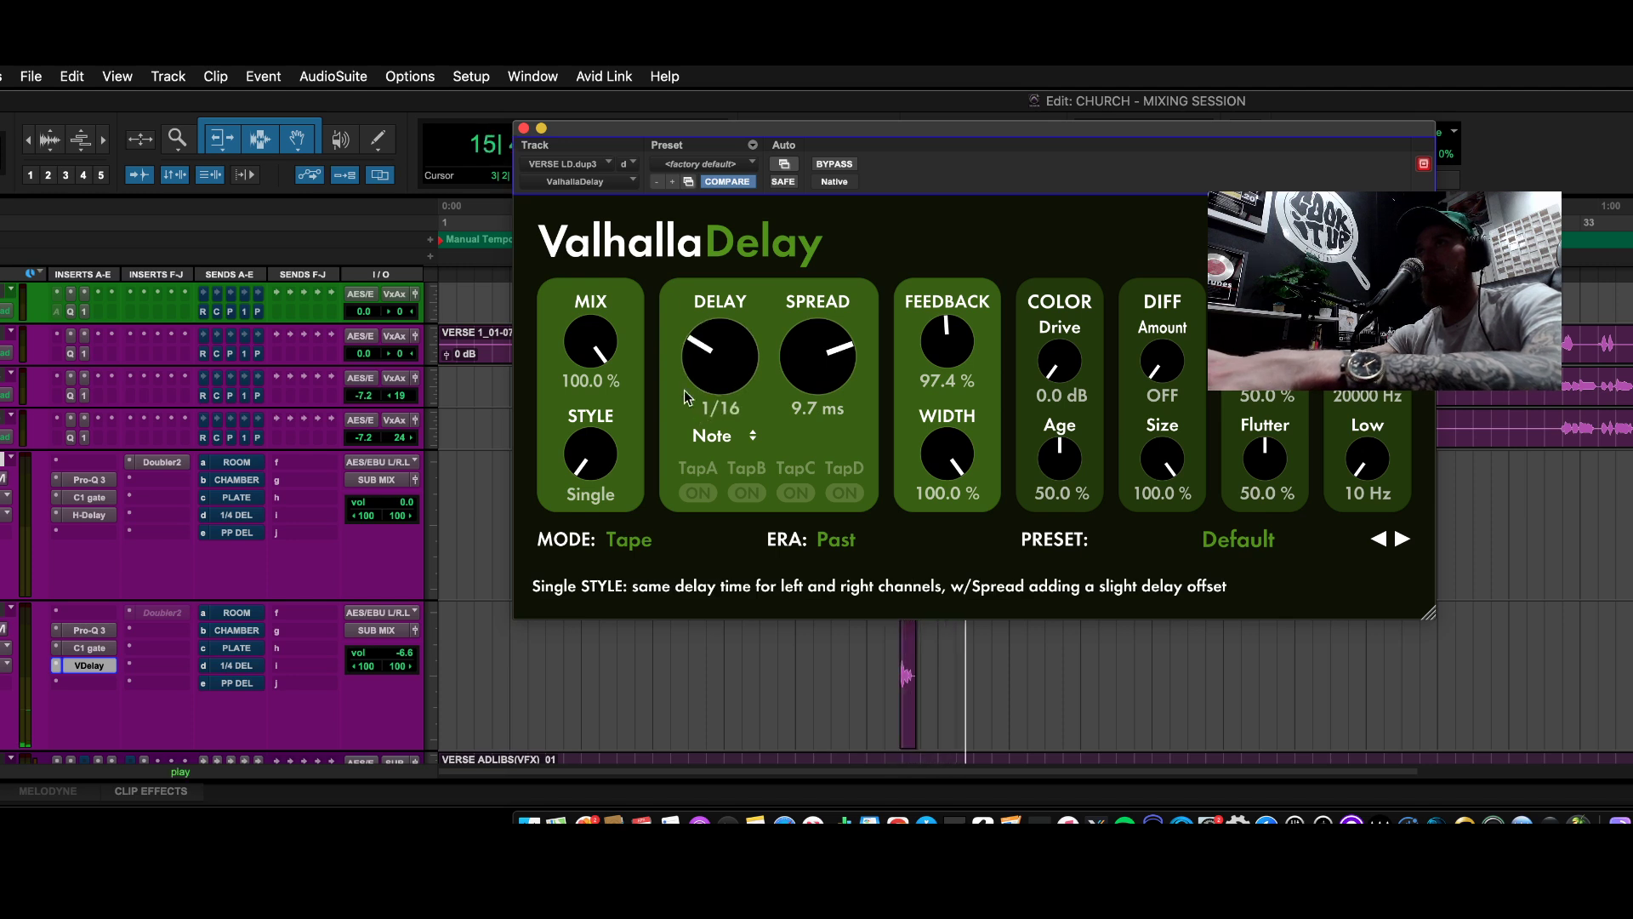
pyautogui.press('space')
pyautogui.click(523, 128)
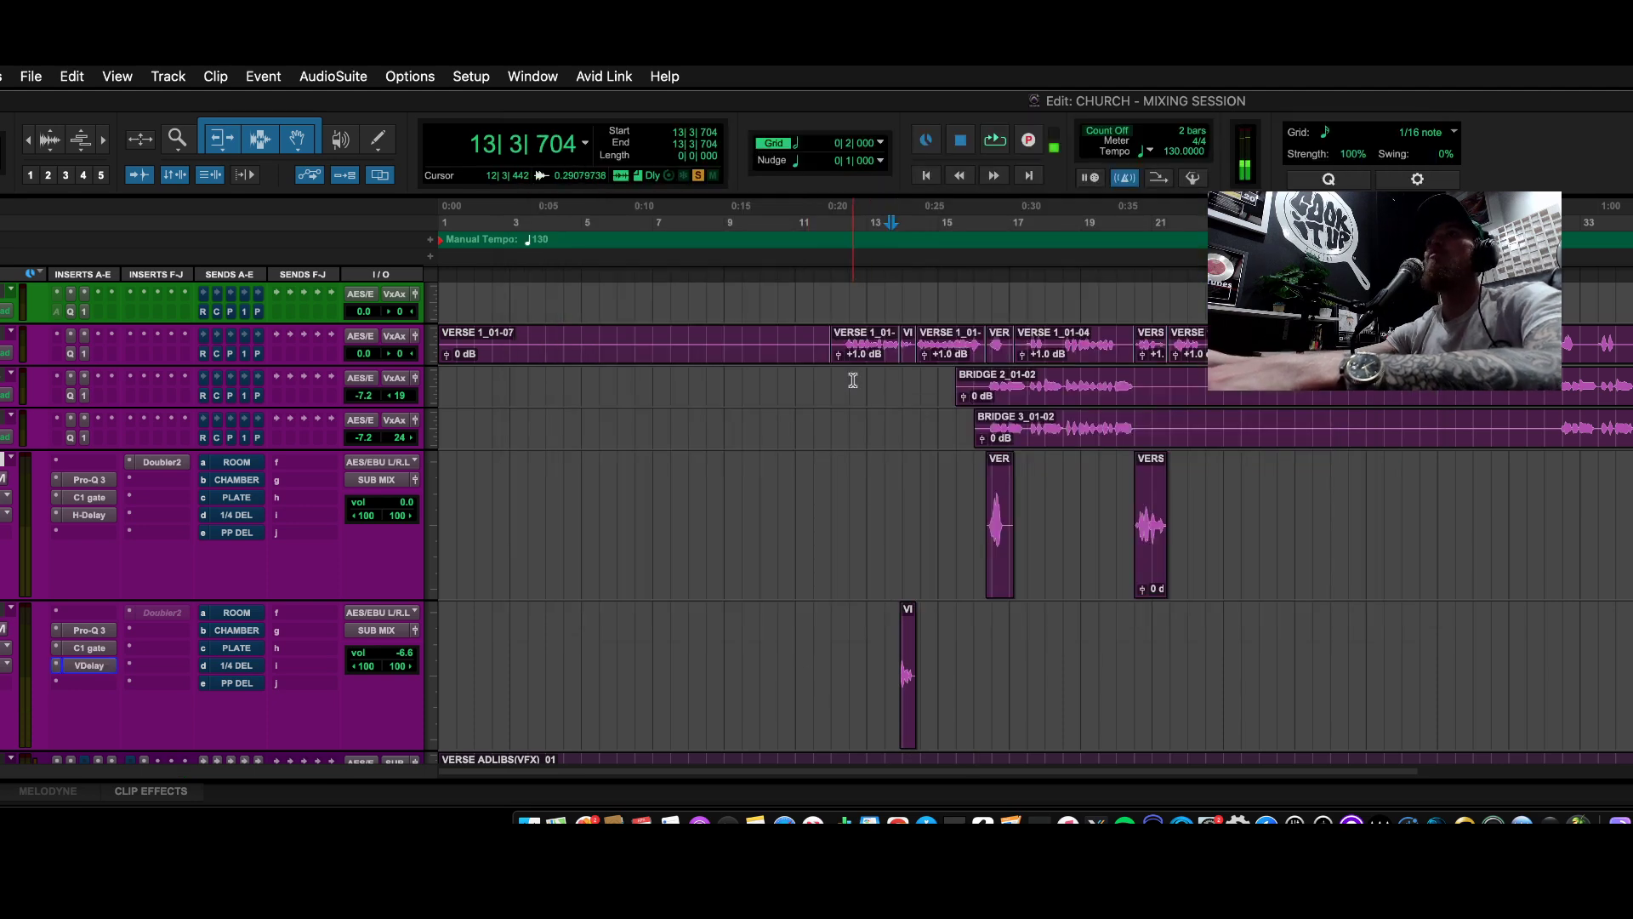
# - Listen to the verse vocals briefly from 12|3|442, stopping playback within a bar
pyautogui.click(853, 380)
pyautogui.press('space')
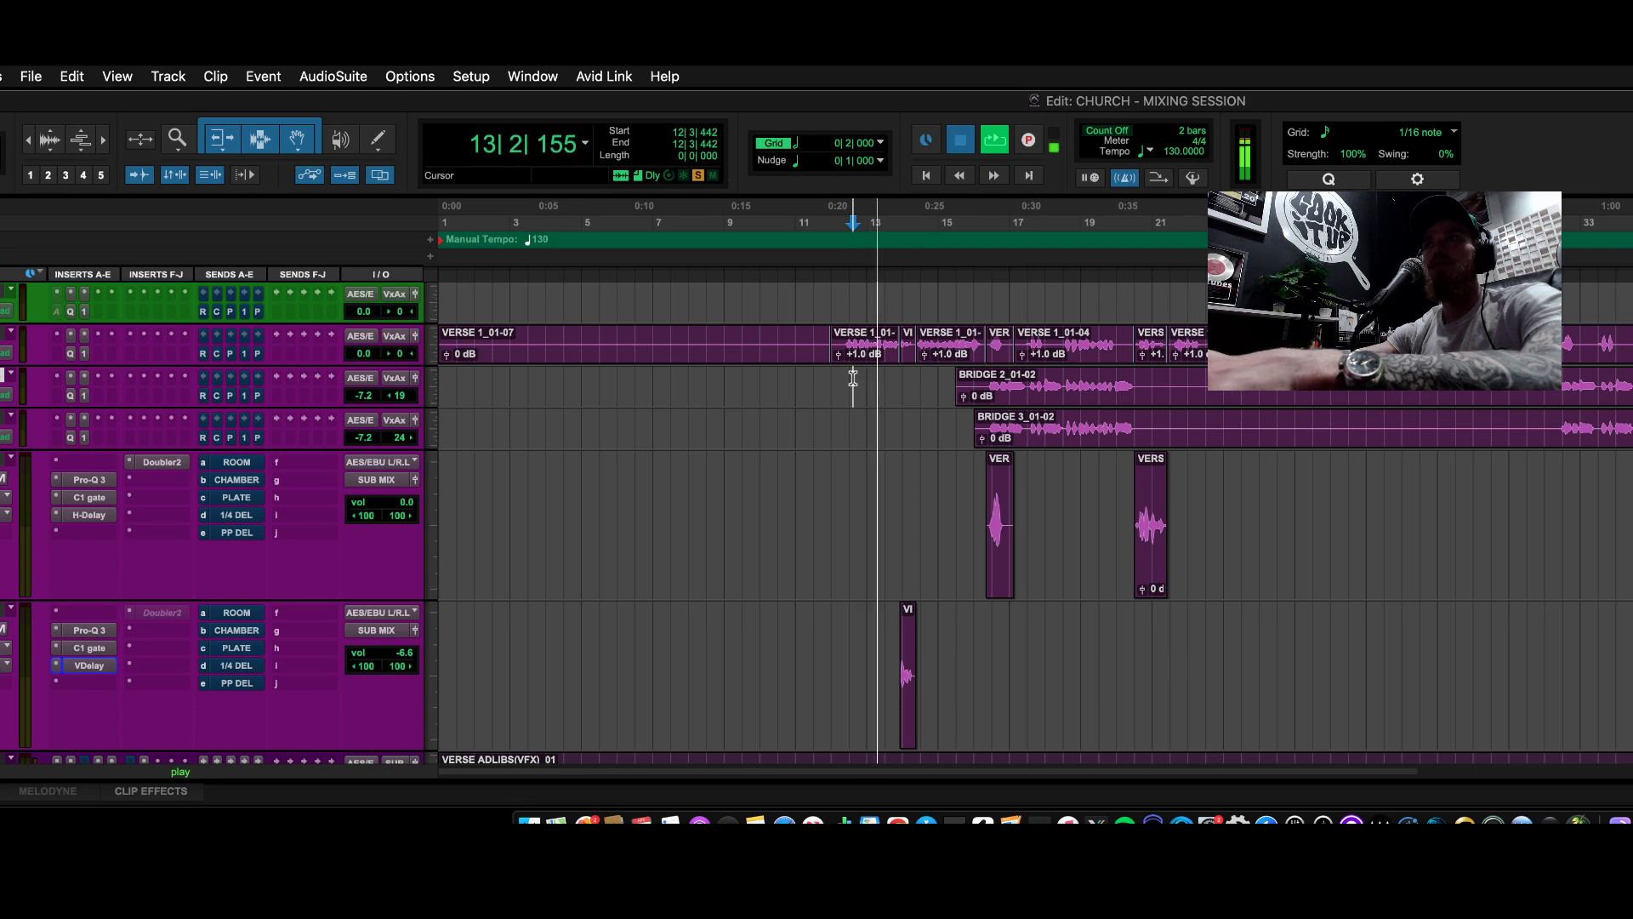
pyautogui.press('space')
# - Set the playback start to 4|4|958 and play the session with the hook vocal tracks in view
pyautogui.scroll(4, 853, 381)
pyautogui.click(720, 329)
pyautogui.scroll(8, 720, 329)
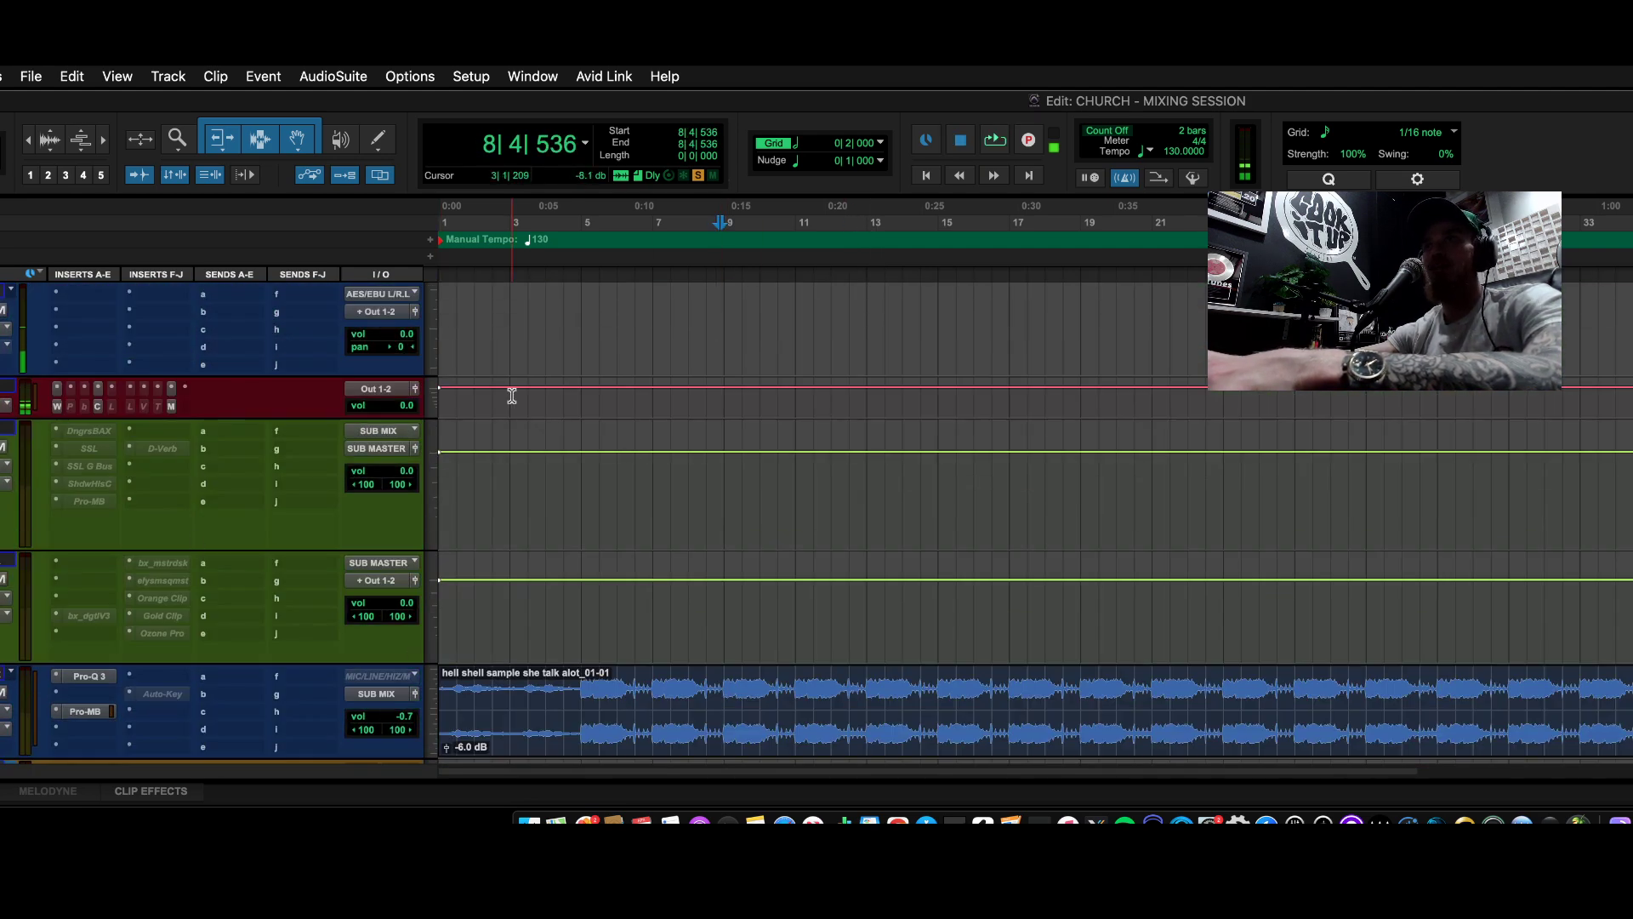
pyautogui.click(653, 468)
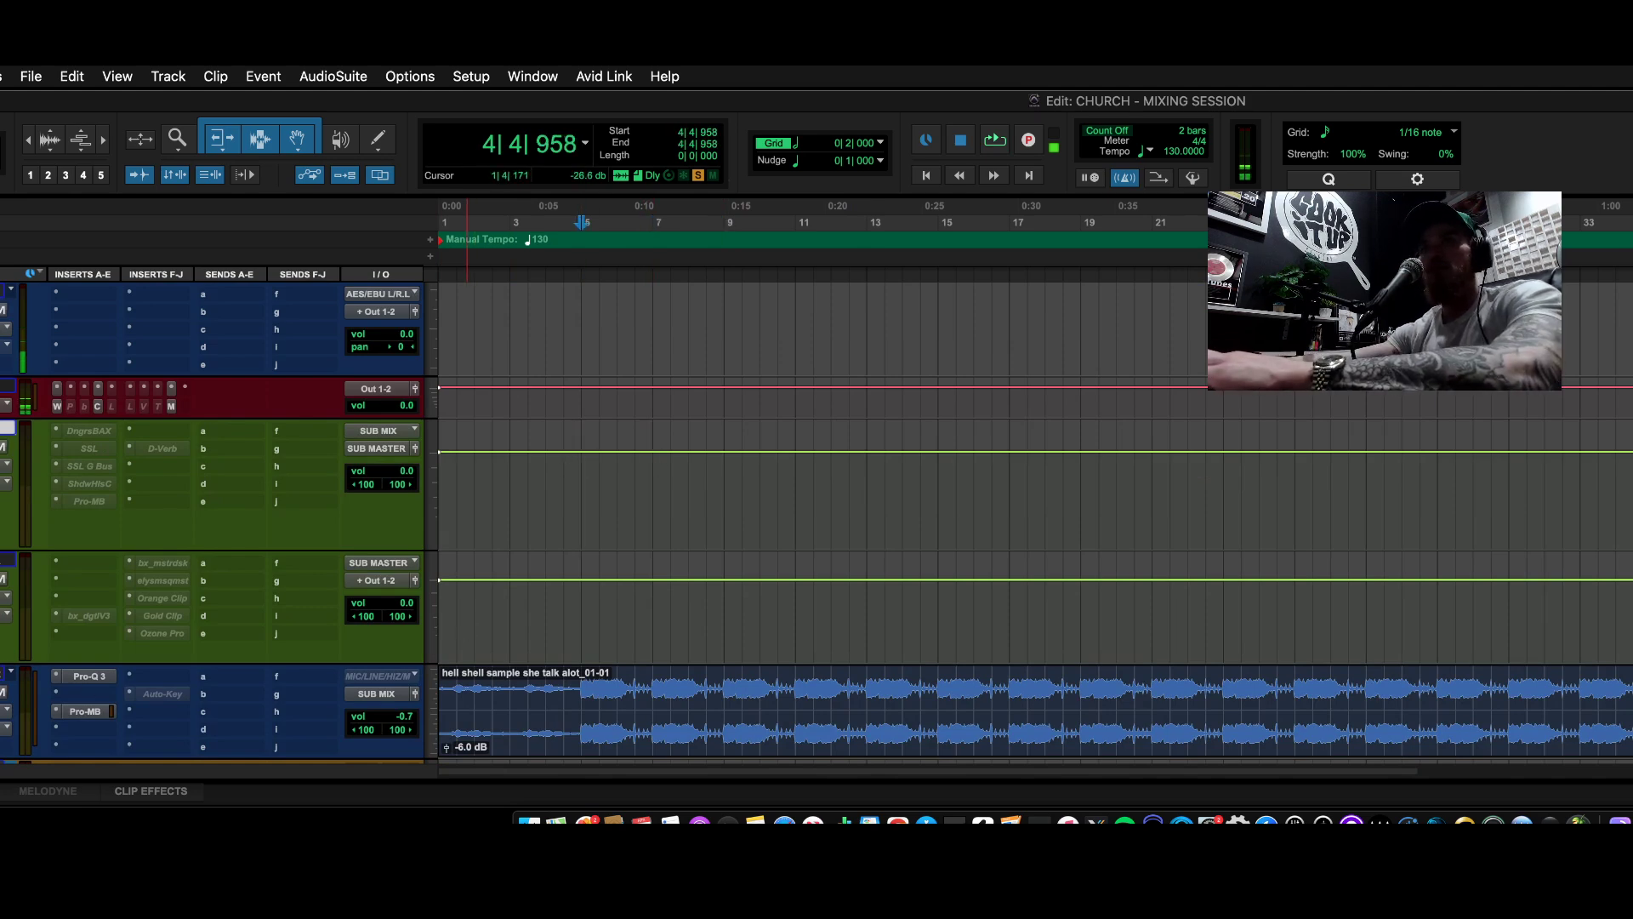
pyautogui.scroll(10, 1021, 510)
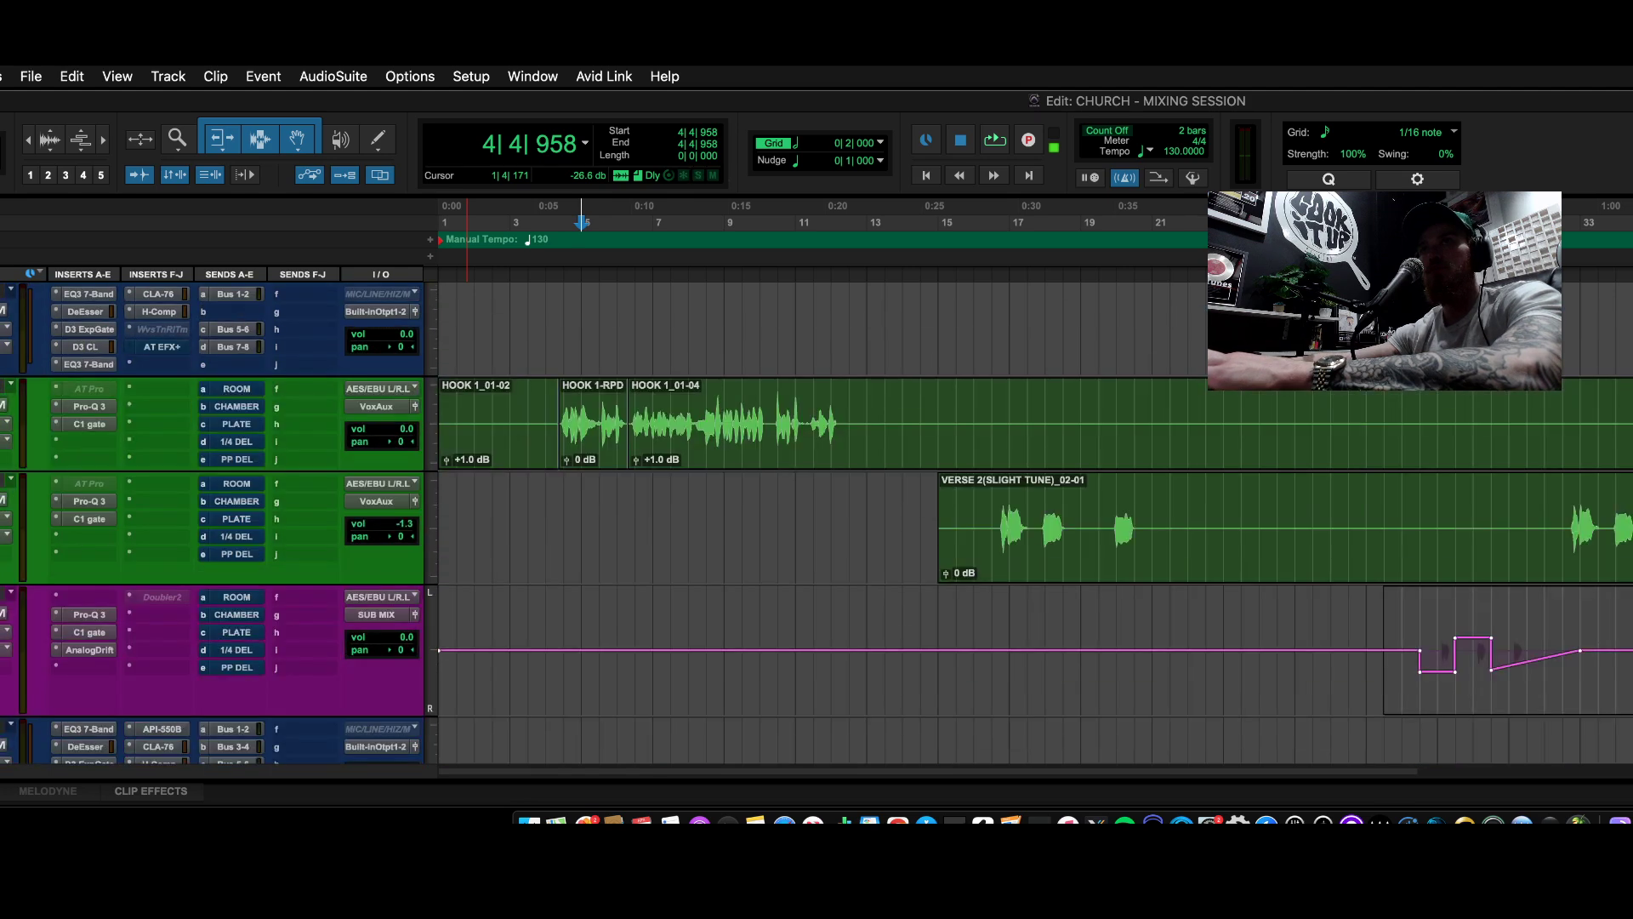
pyautogui.press('space')
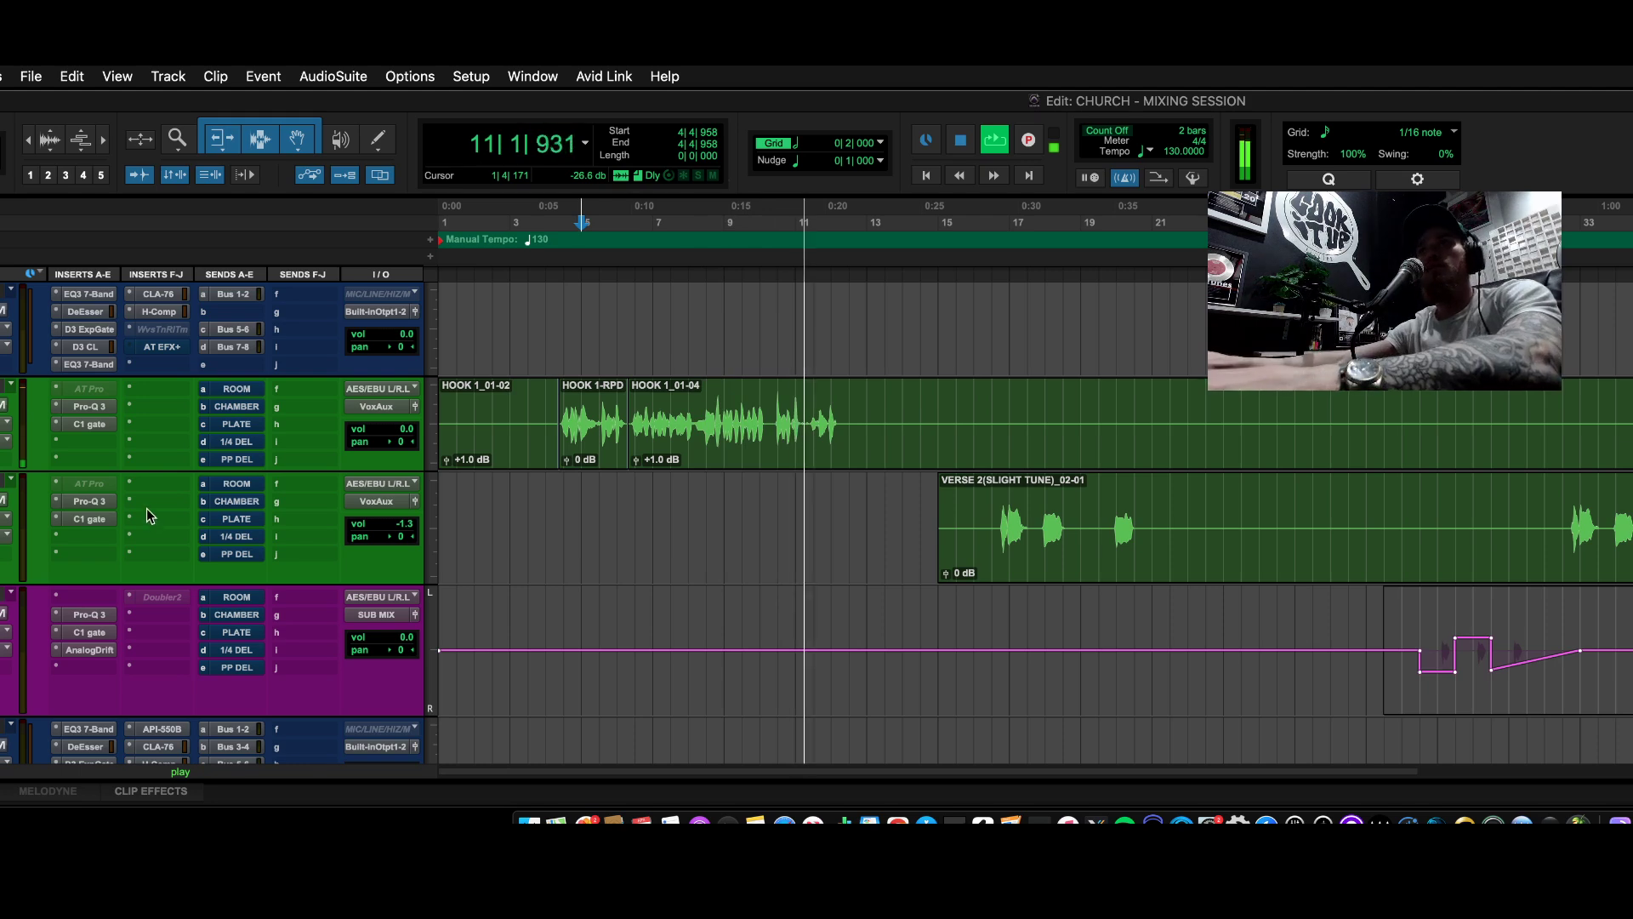
# - Inspect the HOOK LD.dup5 track's Pro-Q 3 curve during playback, close the plug-in, and stop playback
pyautogui.click(101, 506)
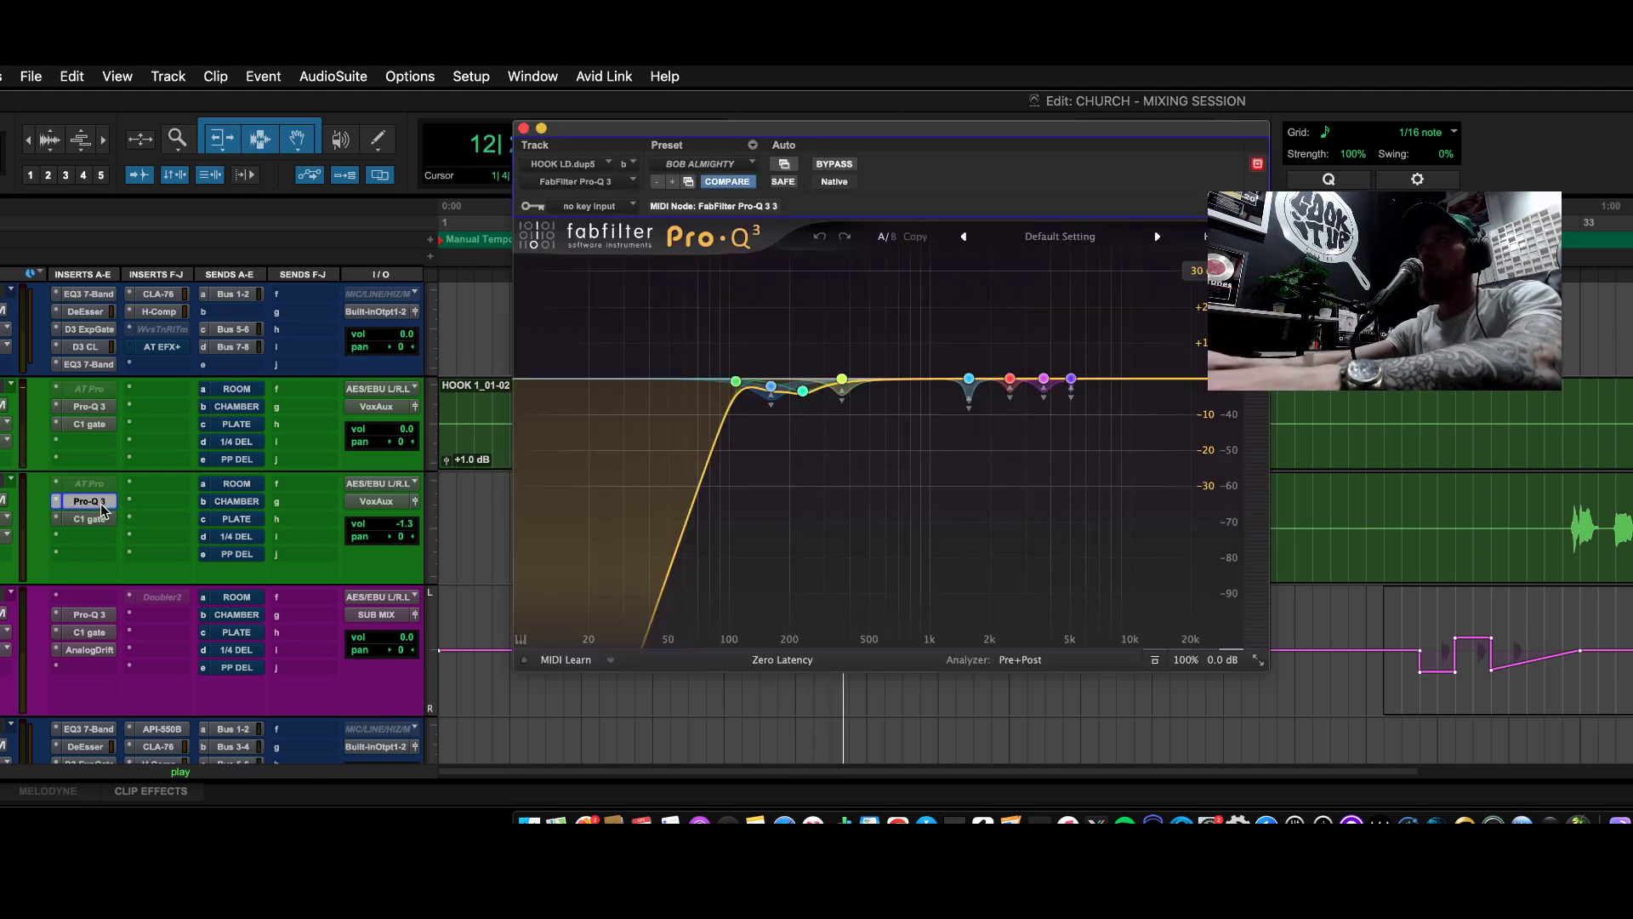
pyautogui.click(101, 506)
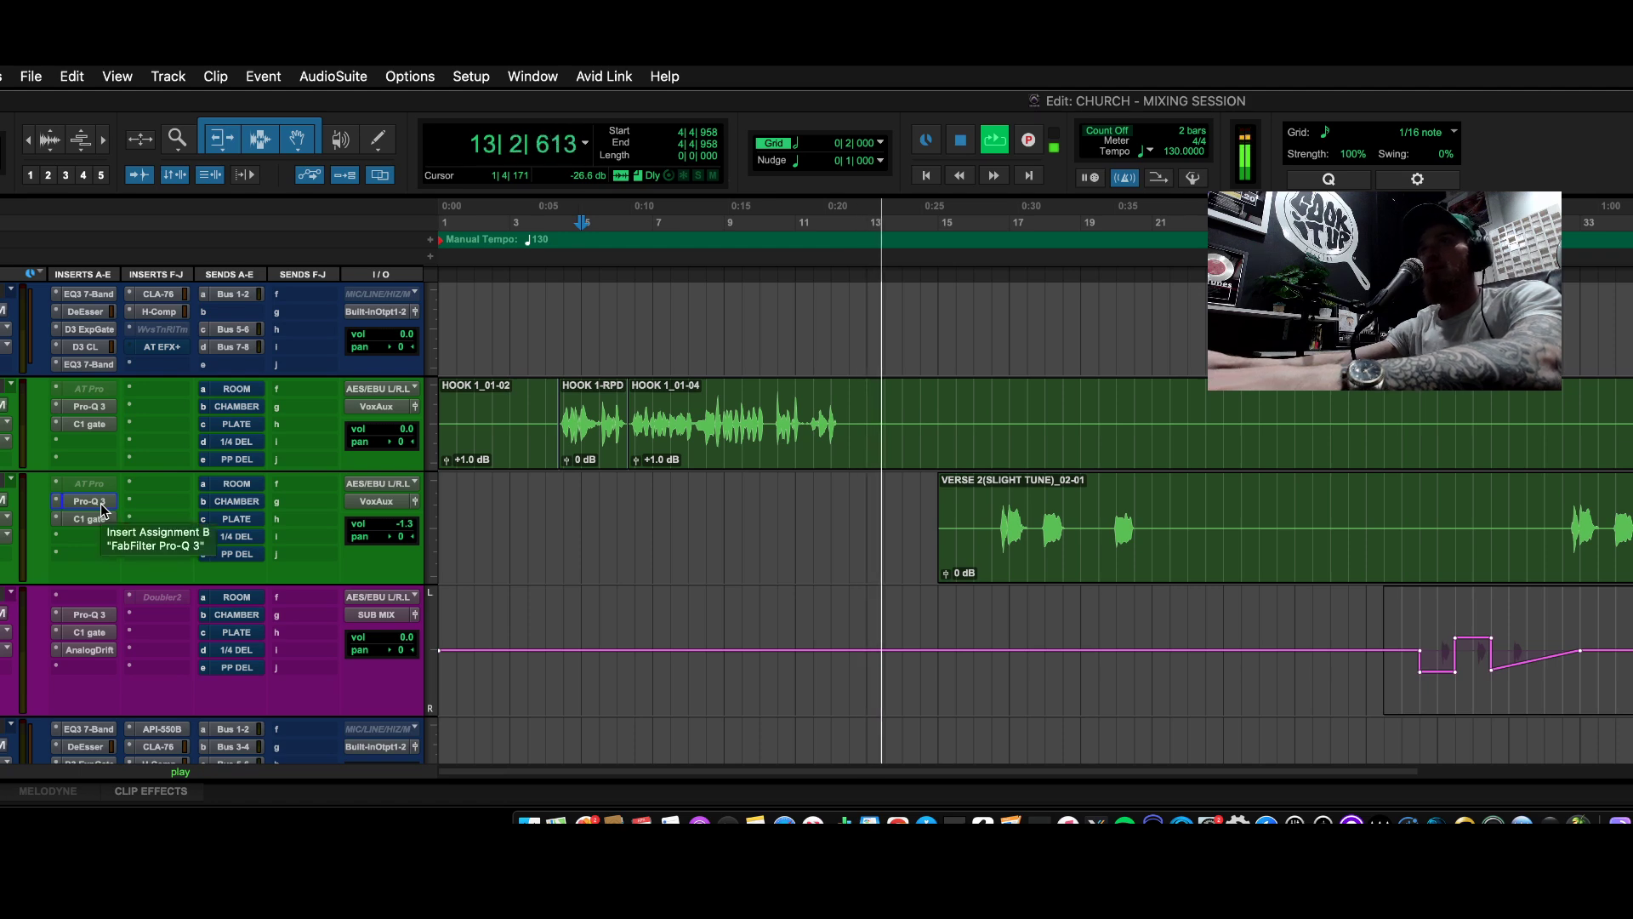
pyautogui.scroll(-10, 100, 509)
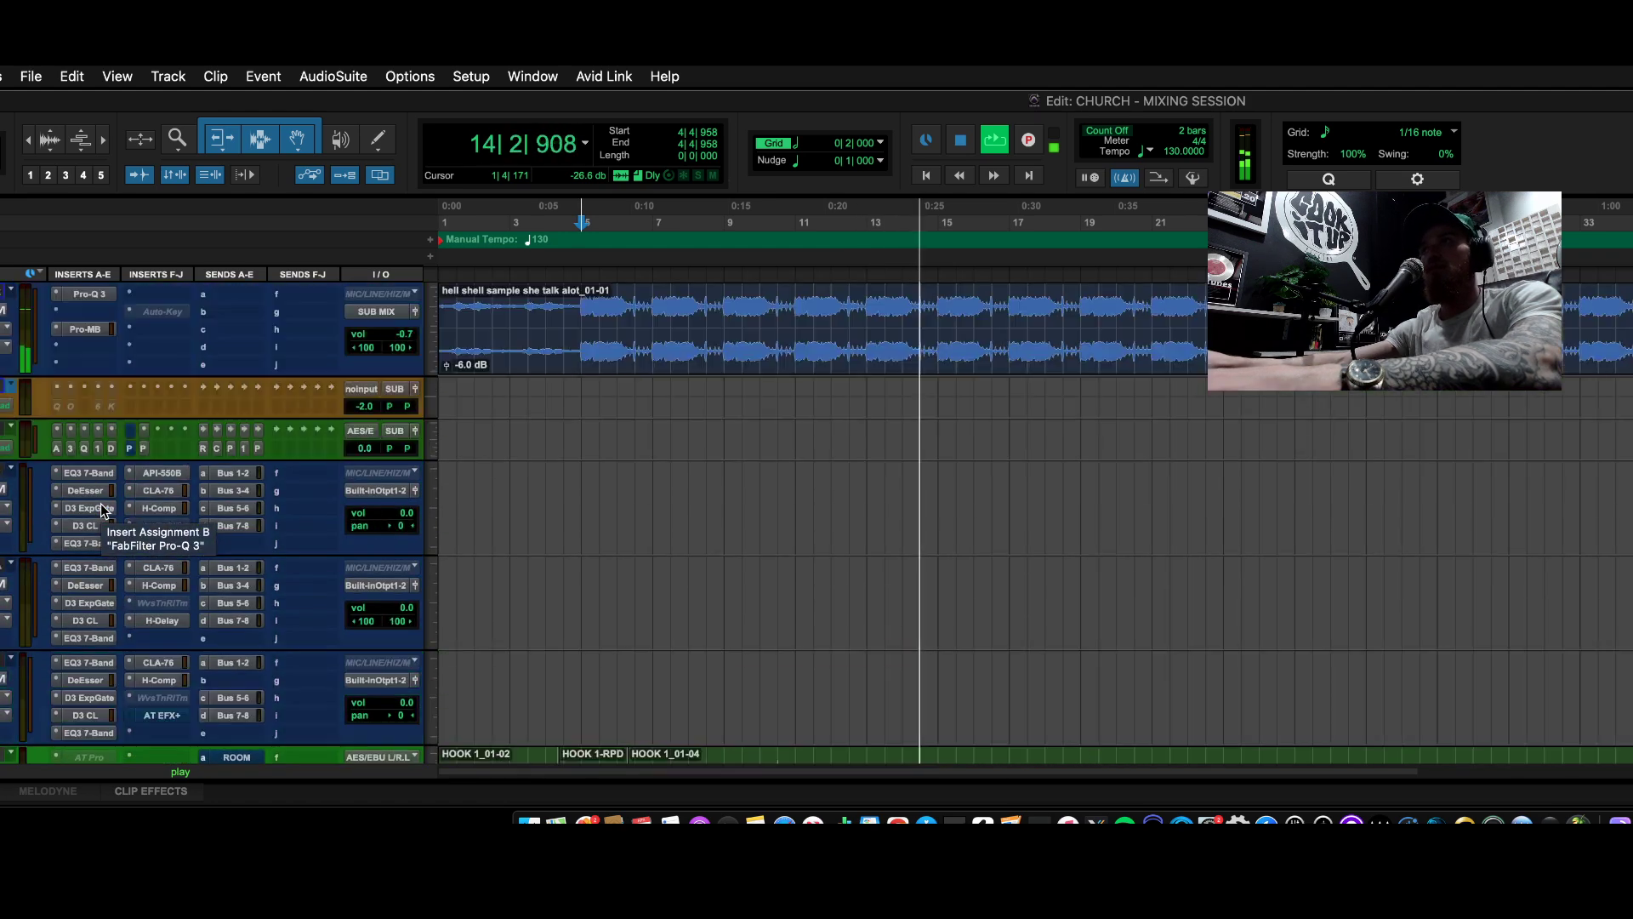
pyautogui.scroll(5, 101, 509)
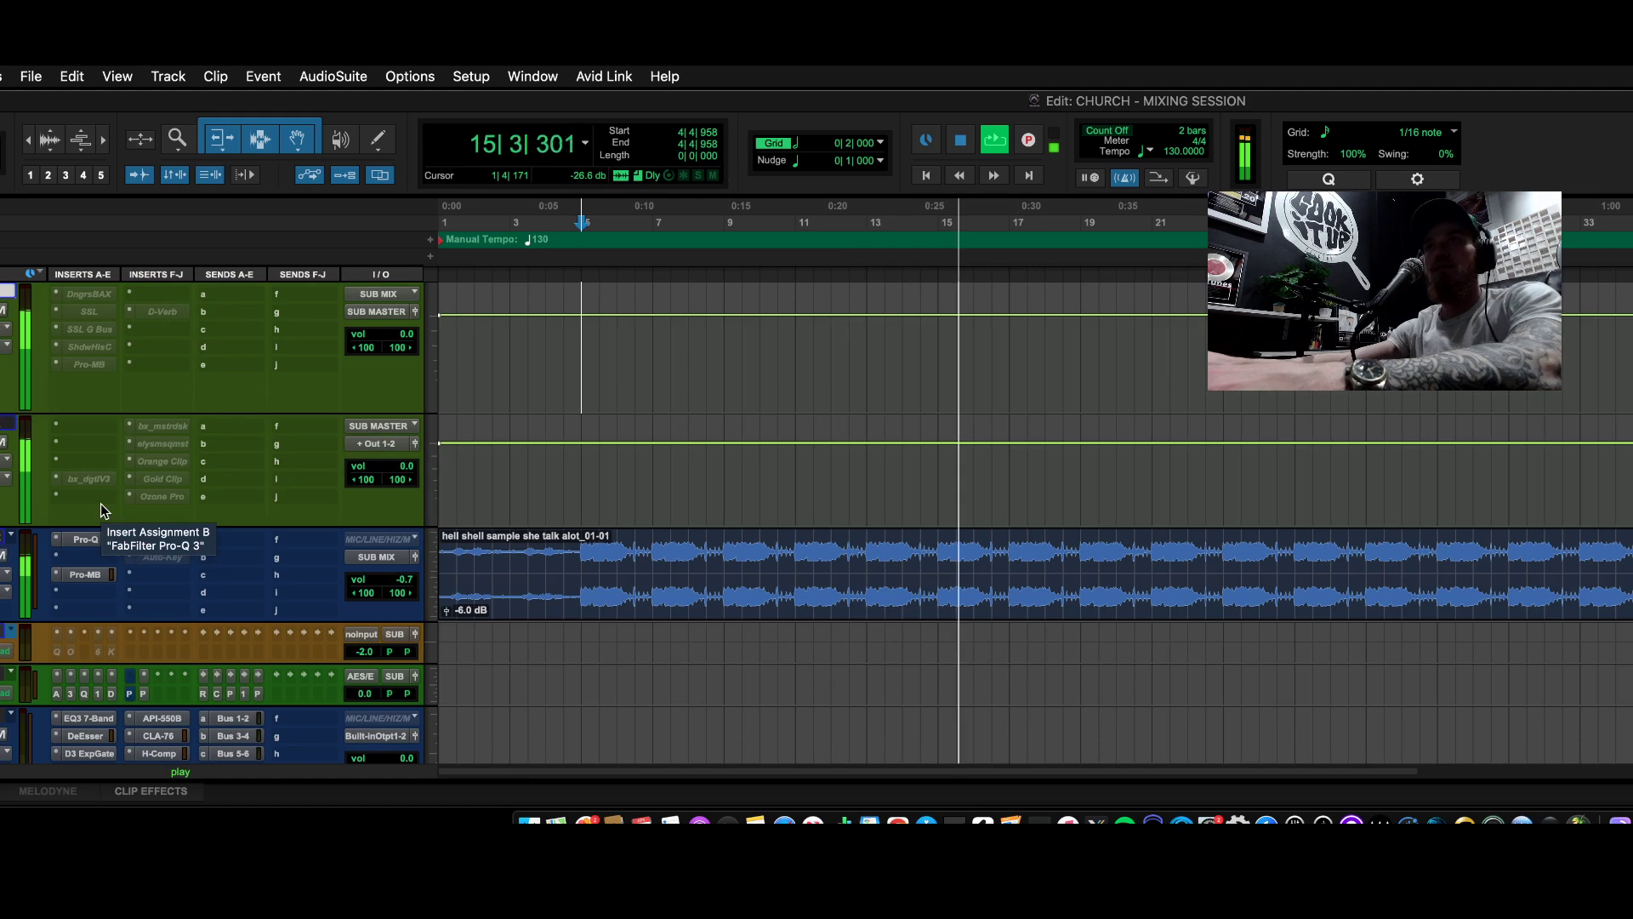
pyautogui.press('space')
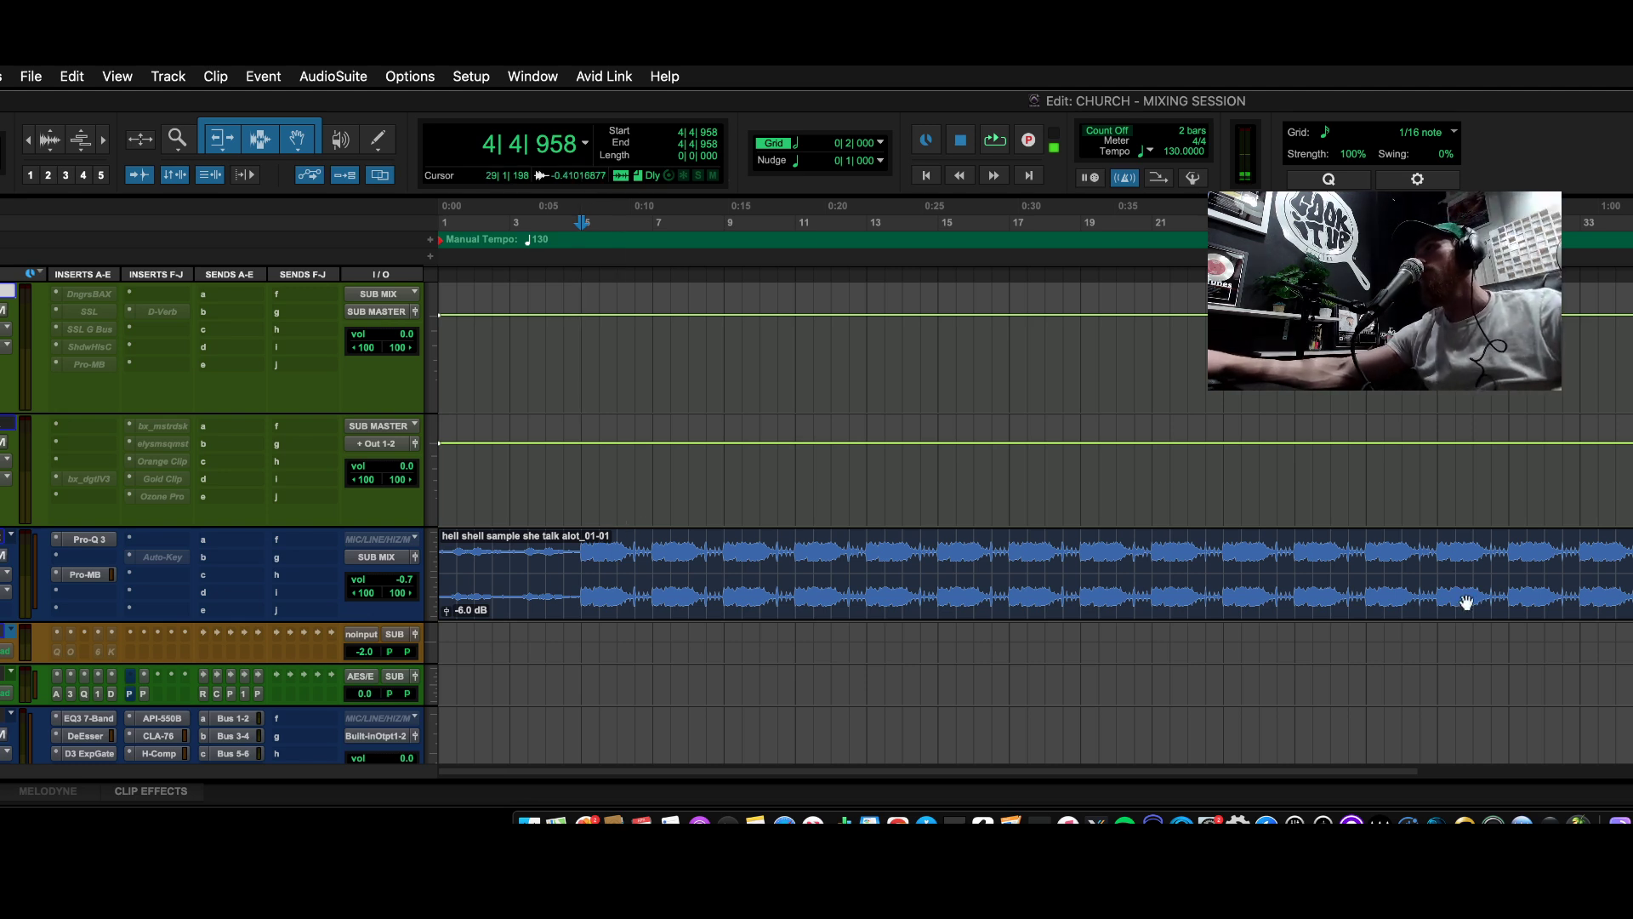
# - Select the range from 4|4|748 to 9|1|628 on the track fed by SUB MASTER
pyautogui.moveTo(581, 466); pyautogui.dragTo(730, 440)
pyautogui.press('super+bracketleft')
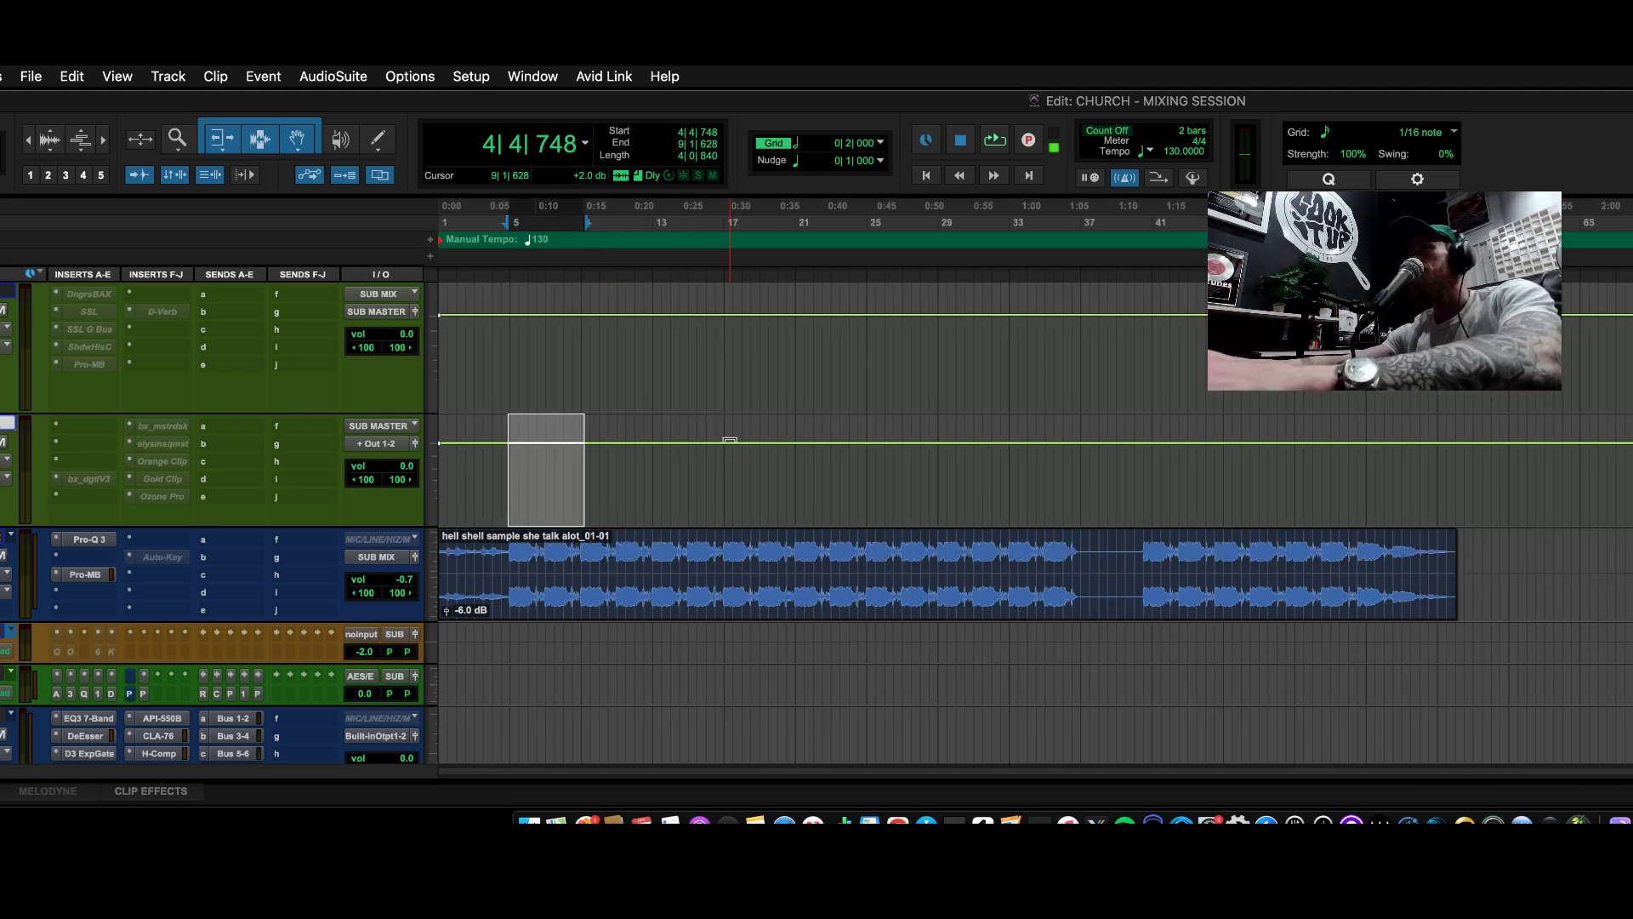